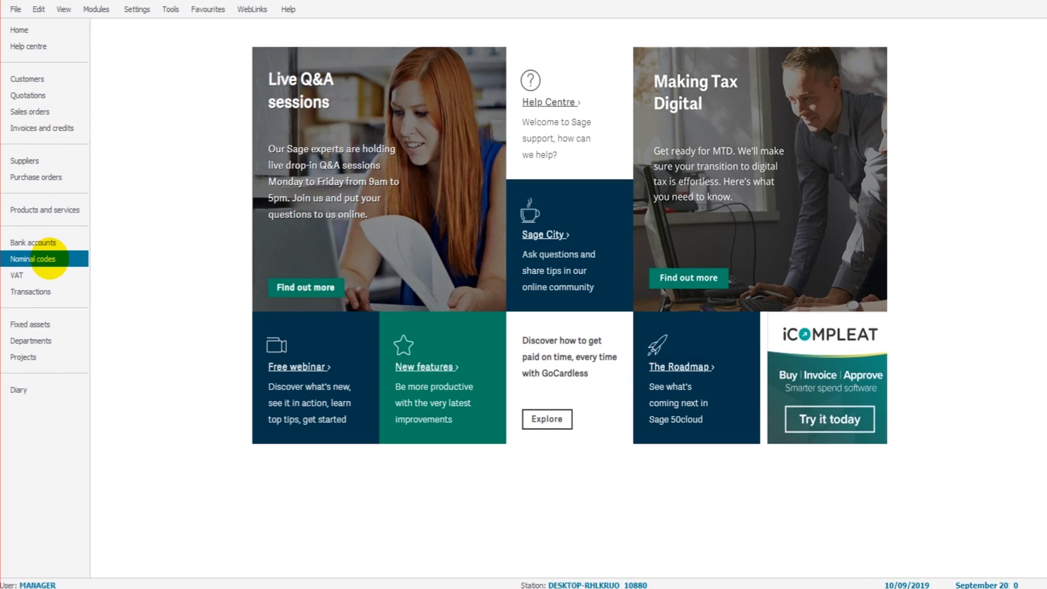
Open the Nominal codes list and scroll through it
left_click(48, 258)
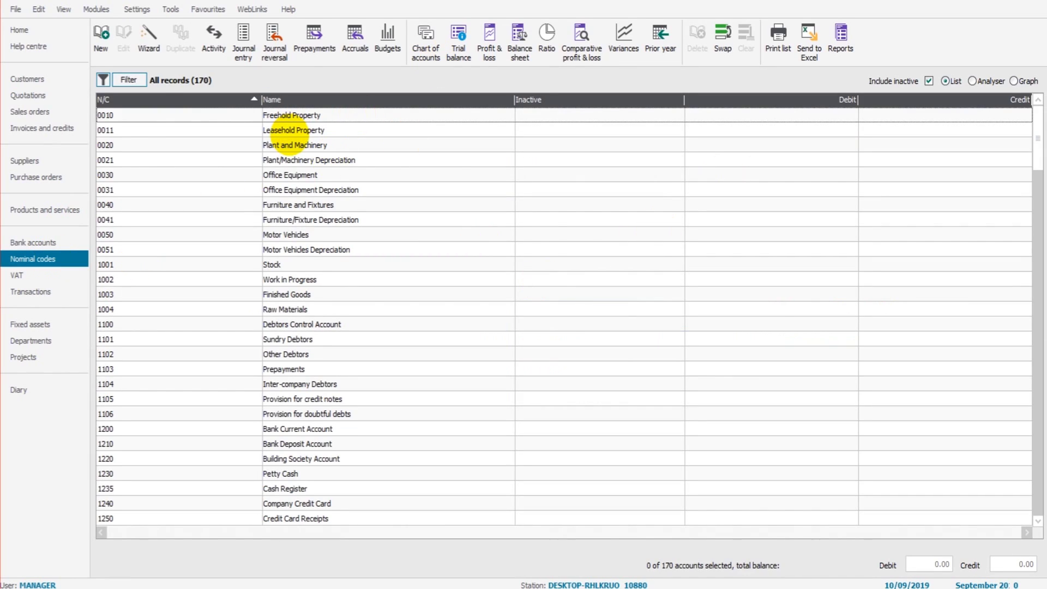
scroll(253, 150, "down", 2)
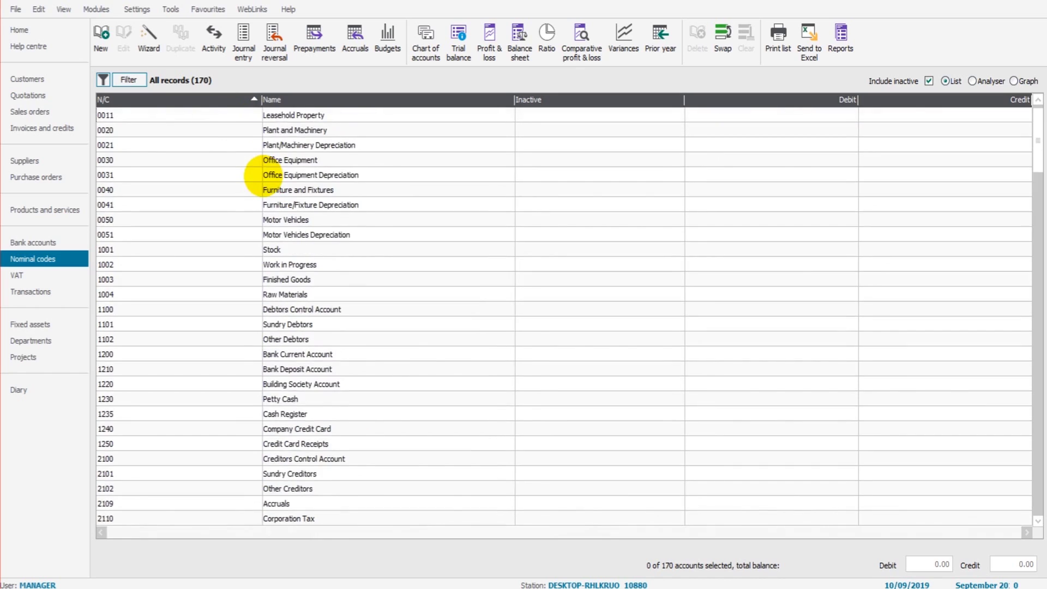
scroll(262, 175, "up", 1)
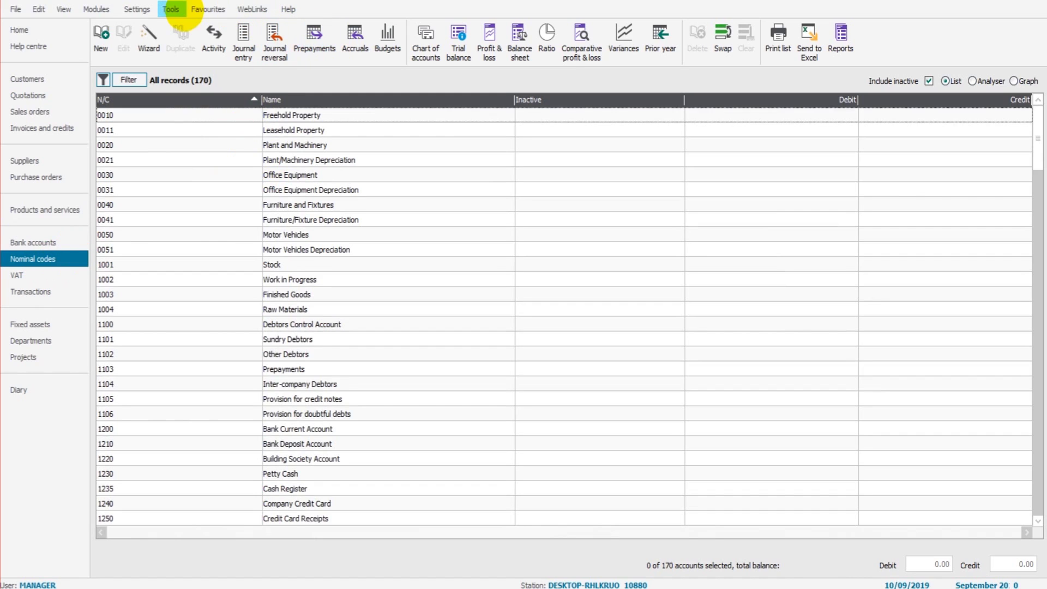
Untick Turn off all dashboards and Turn off all process maps in Options' View settings
left_click(172, 8)
left_click(192, 133)
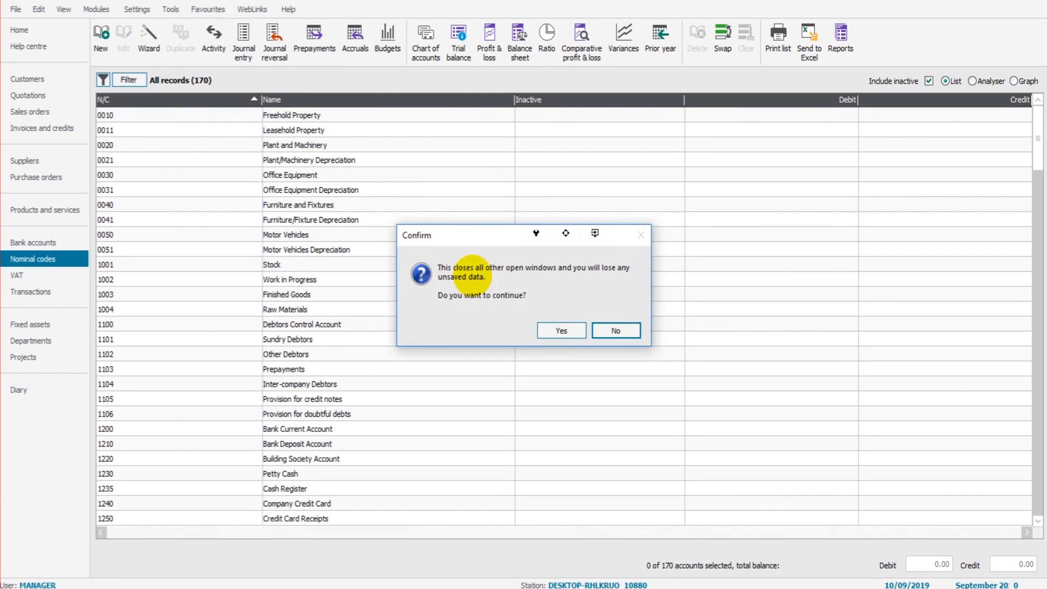
left_click(545, 328)
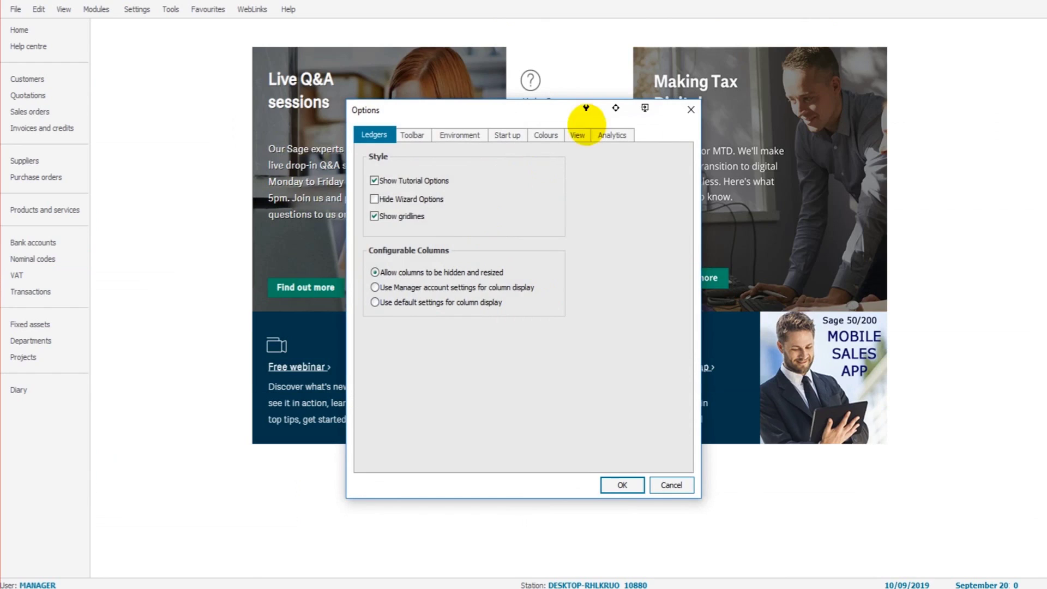
left_click(577, 135)
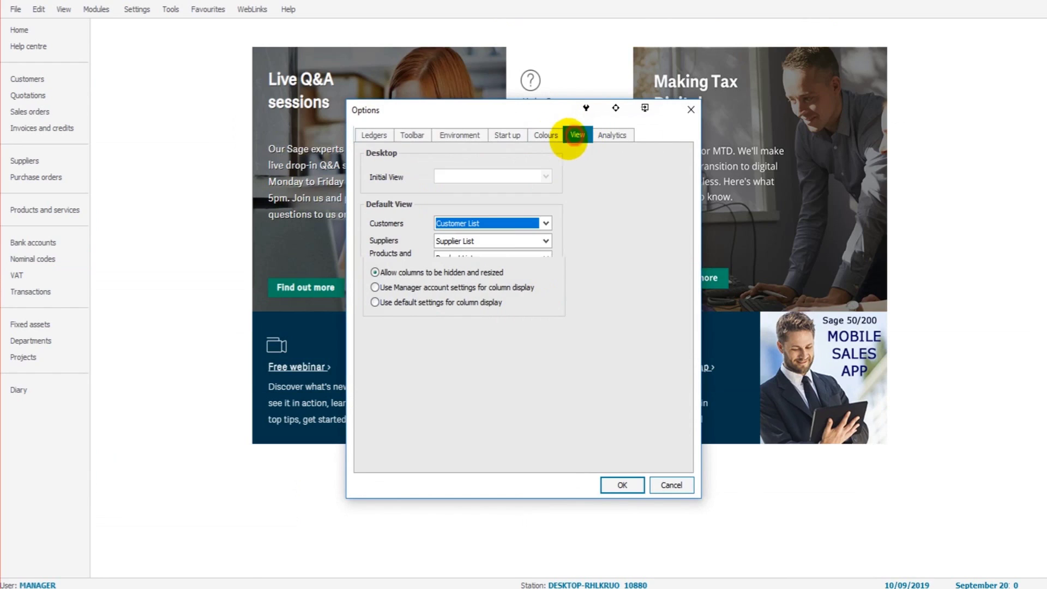
left_click(548, 371)
left_click(548, 387)
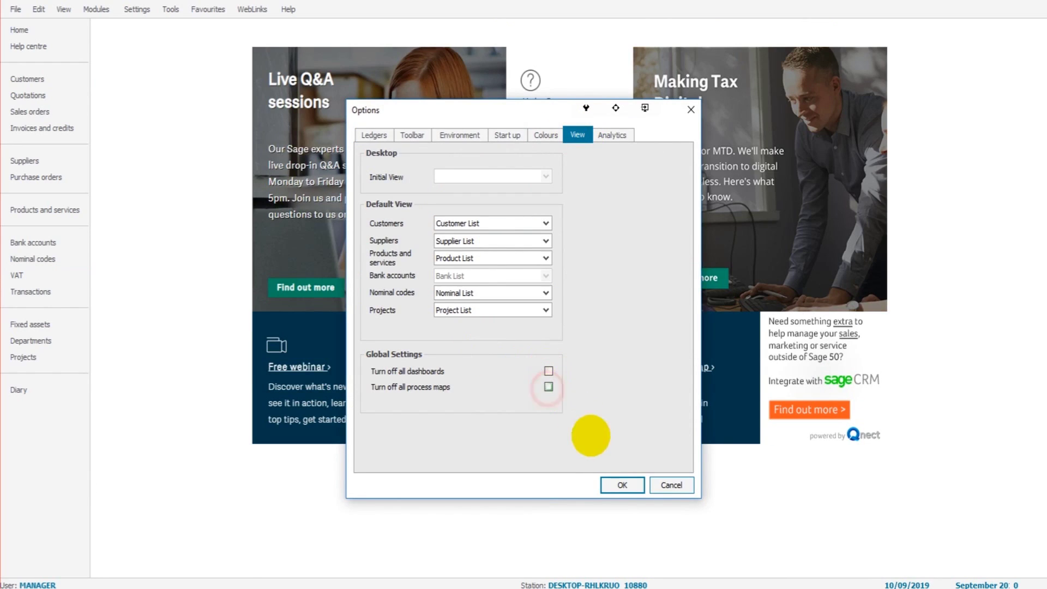
left_click(610, 483)
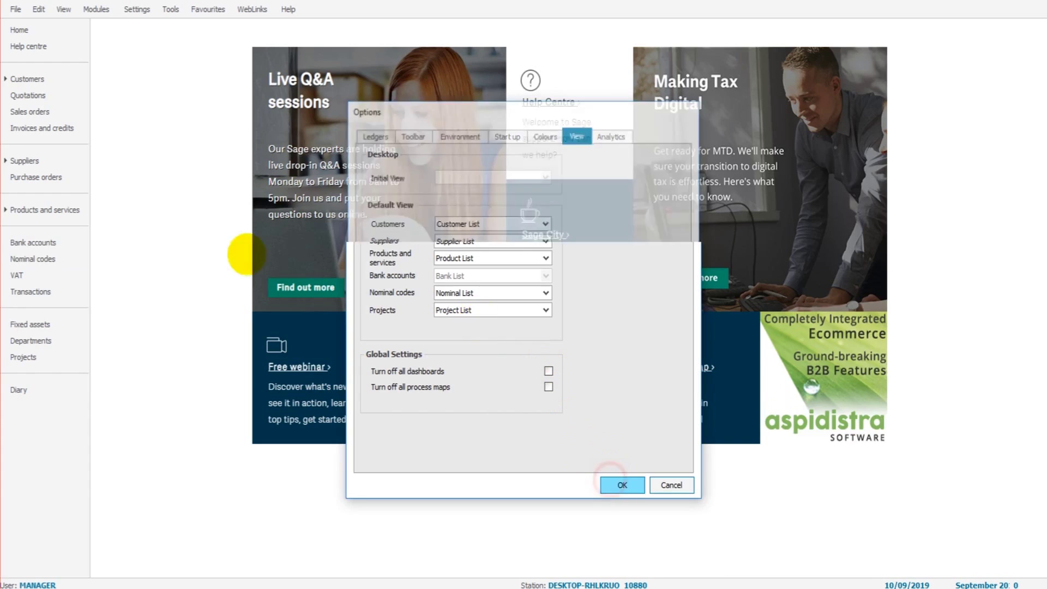
left_click(31, 259)
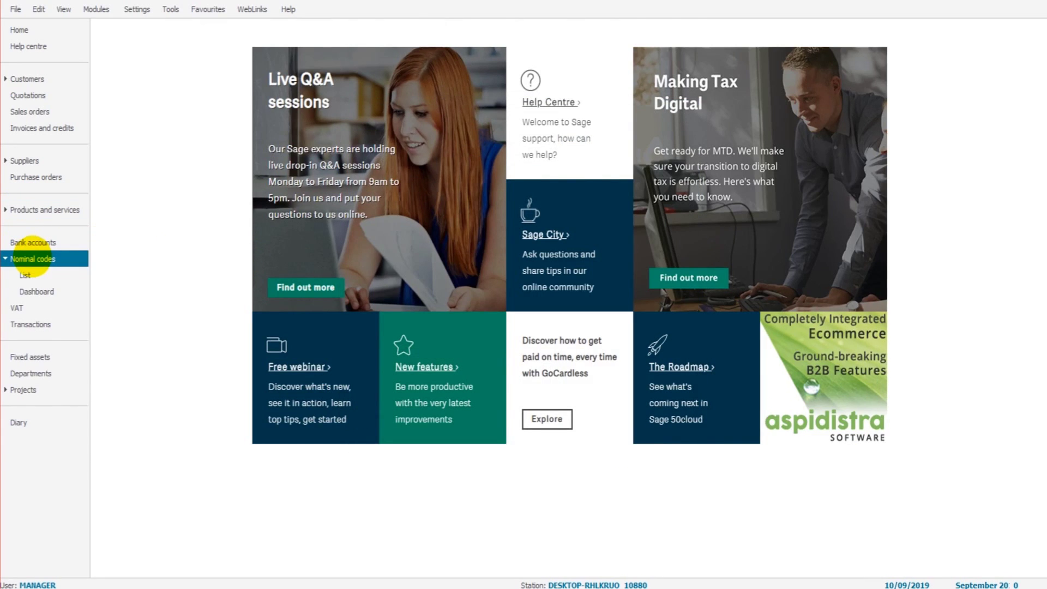
After viewing the Nominal codes dashboard, tick Turn off all dashboards and Turn off all process maps
left_click(40, 291)
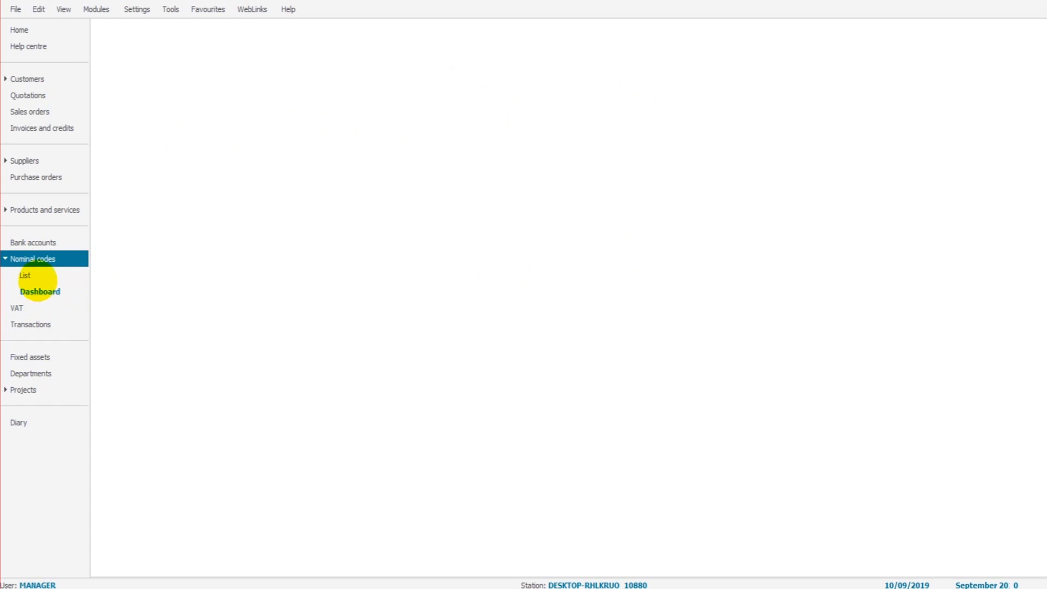
left_click(33, 276)
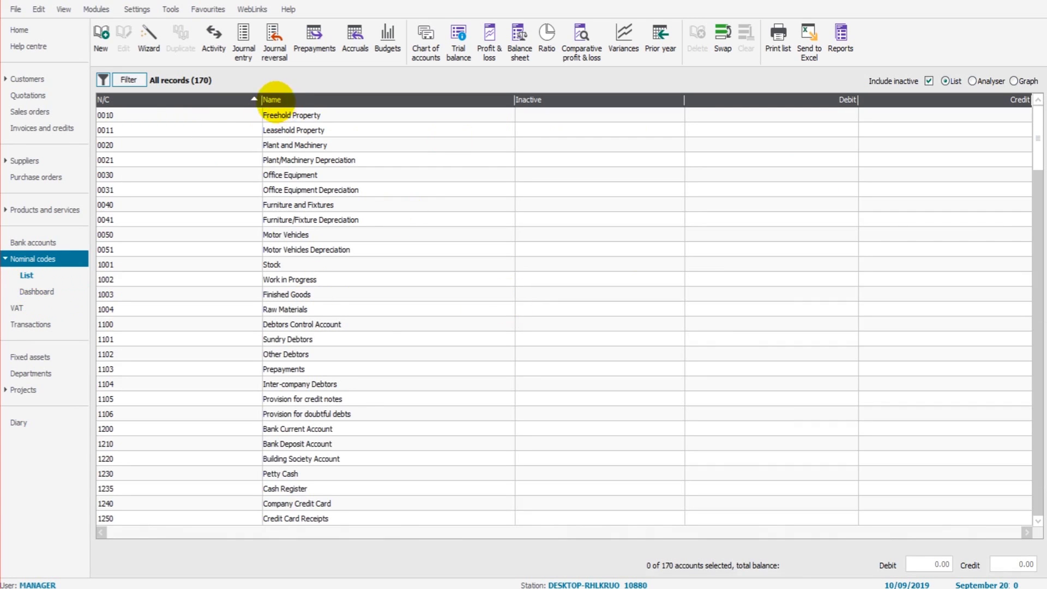
left_click(171, 10)
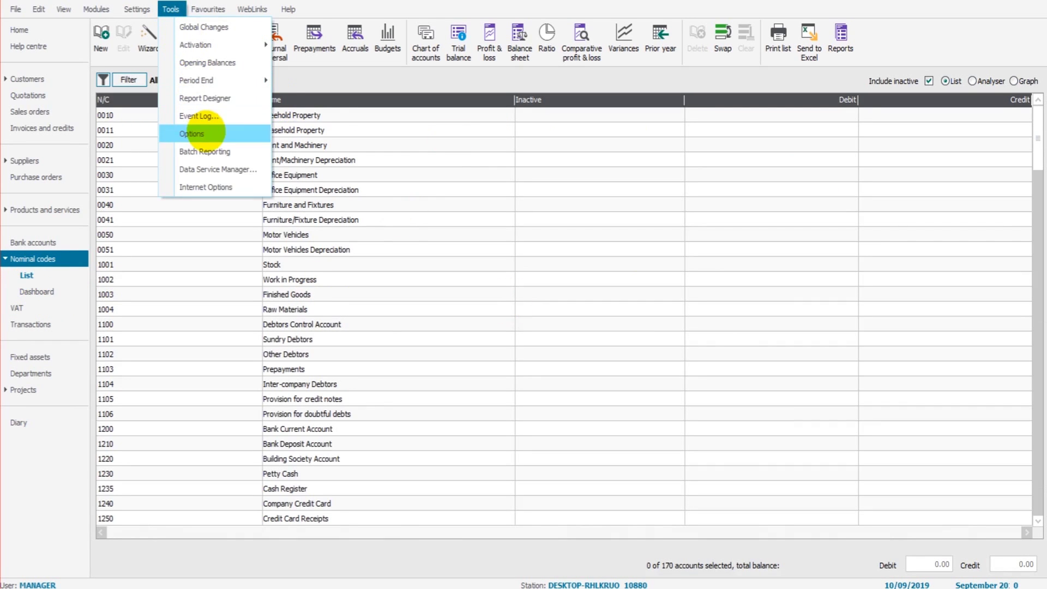
left_click(206, 131)
left_click(545, 330)
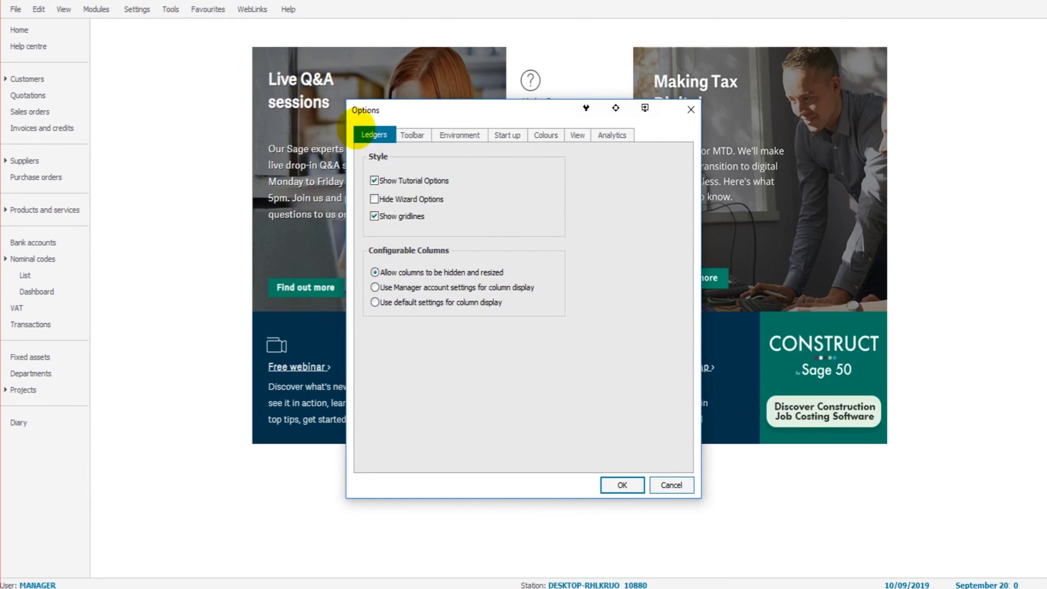
left_click(583, 135)
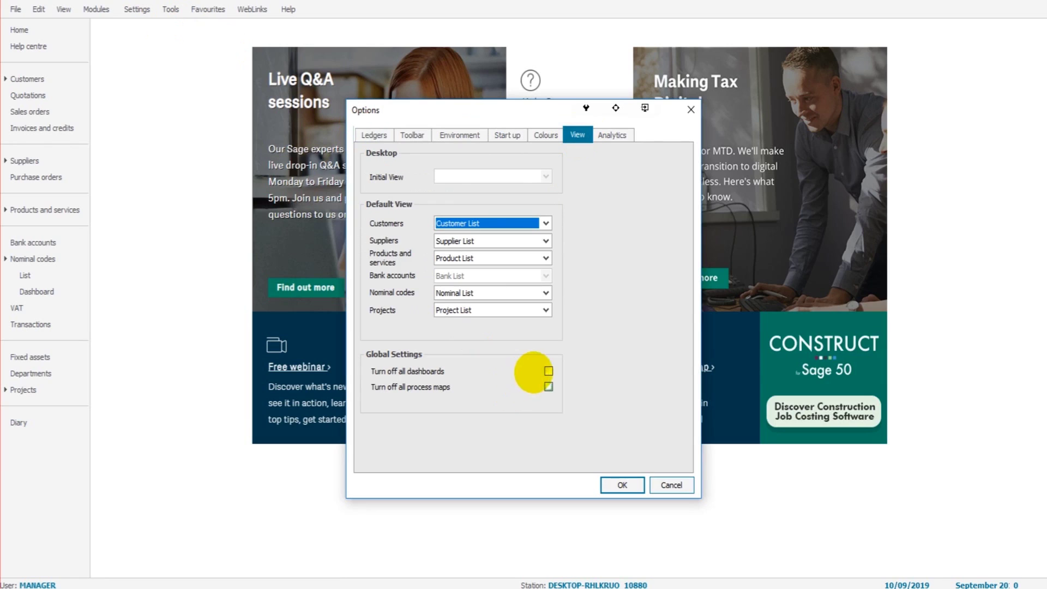
left_click(548, 371)
left_click(548, 386)
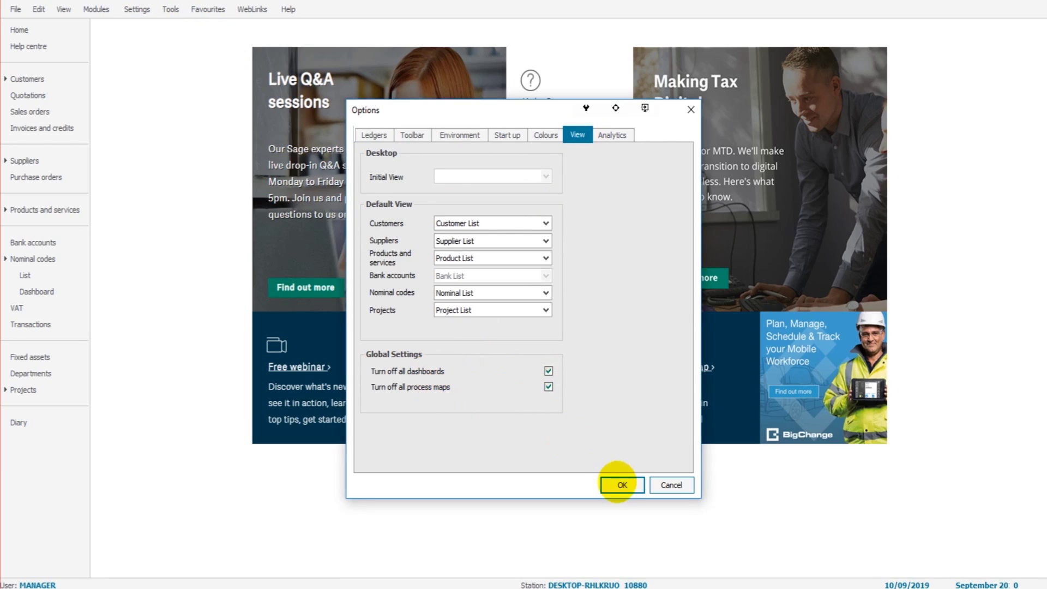
left_click(621, 485)
left_click(37, 260)
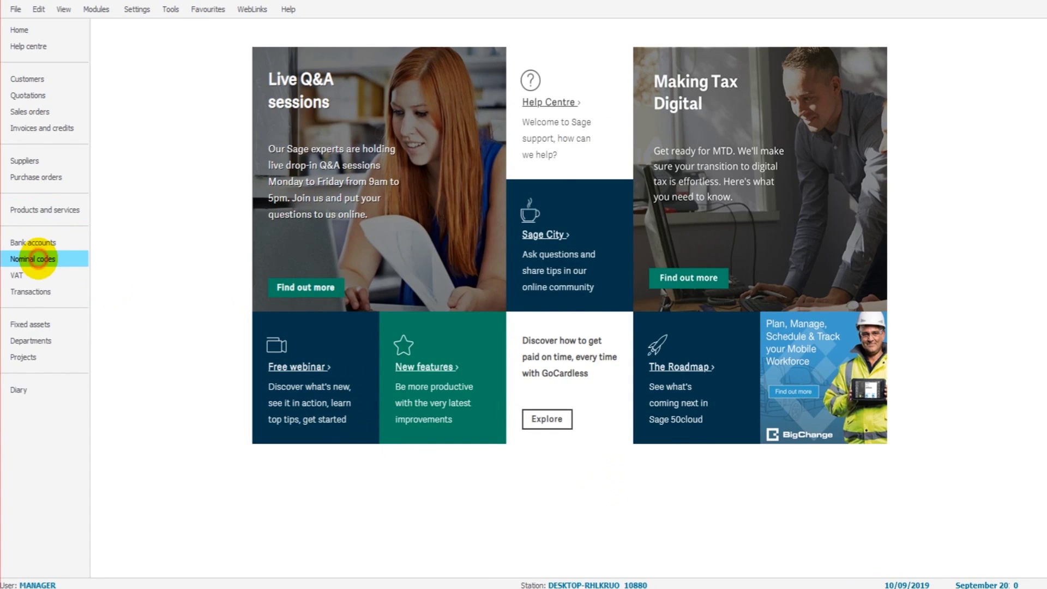
scroll(456, 276, "down", 3)
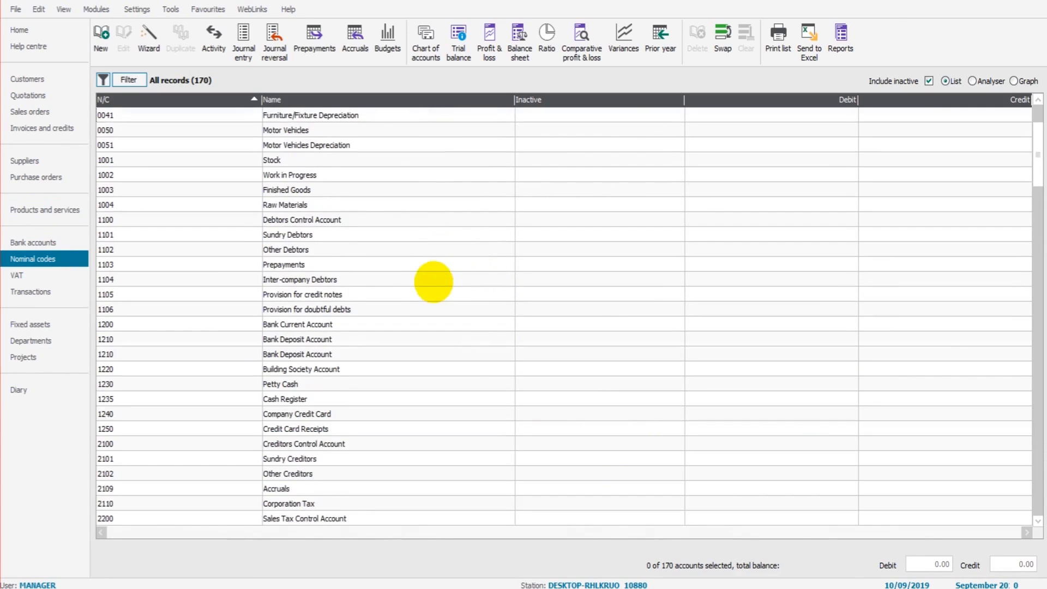
scroll(406, 287, "down", 9)
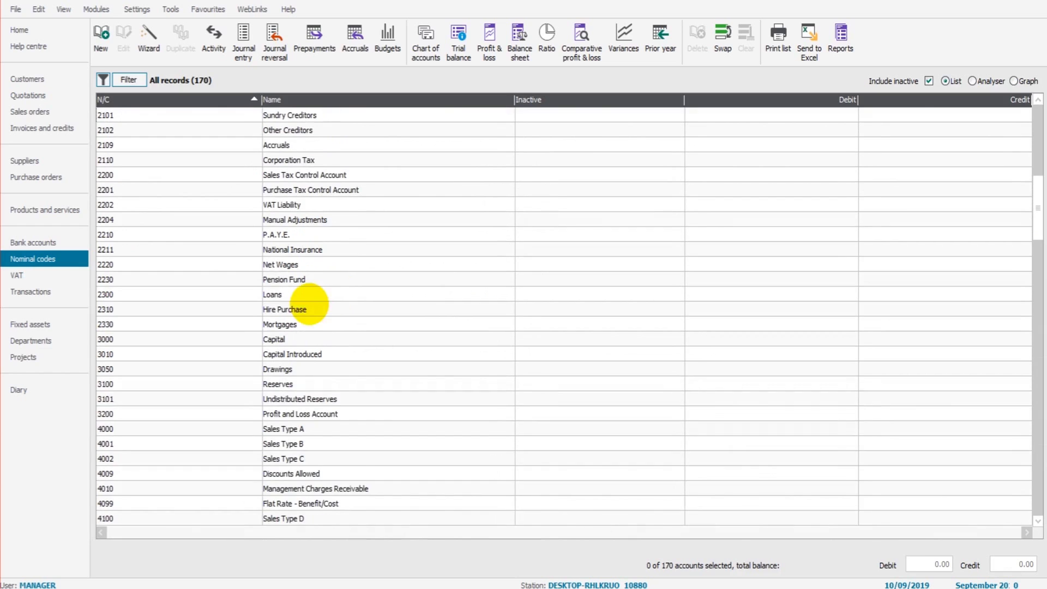
scroll(311, 298, "down", 10)
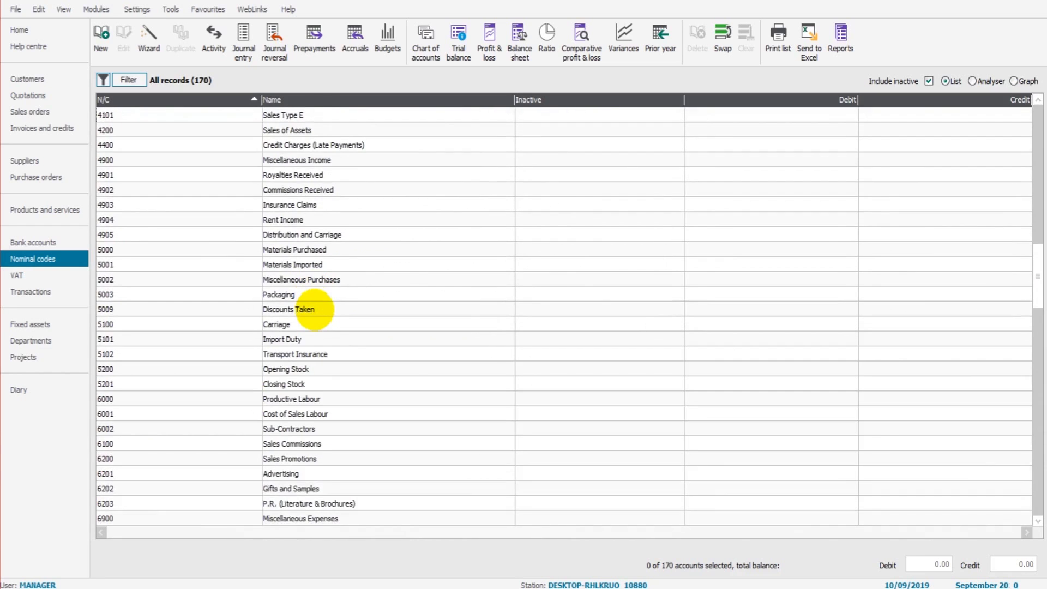
scroll(318, 306, "down", 15)
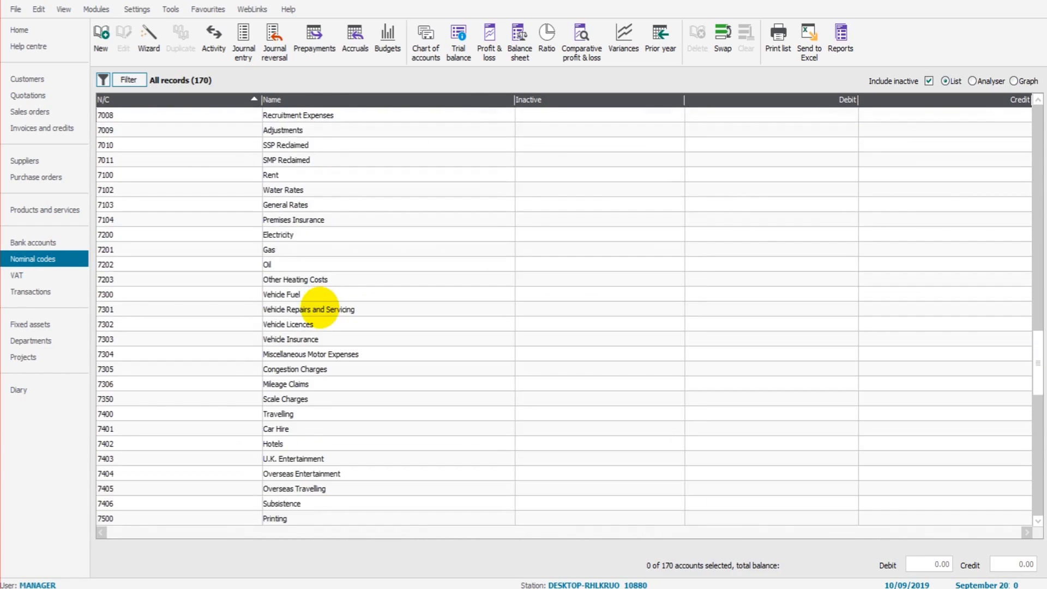
scroll(322, 310, "down", 12)
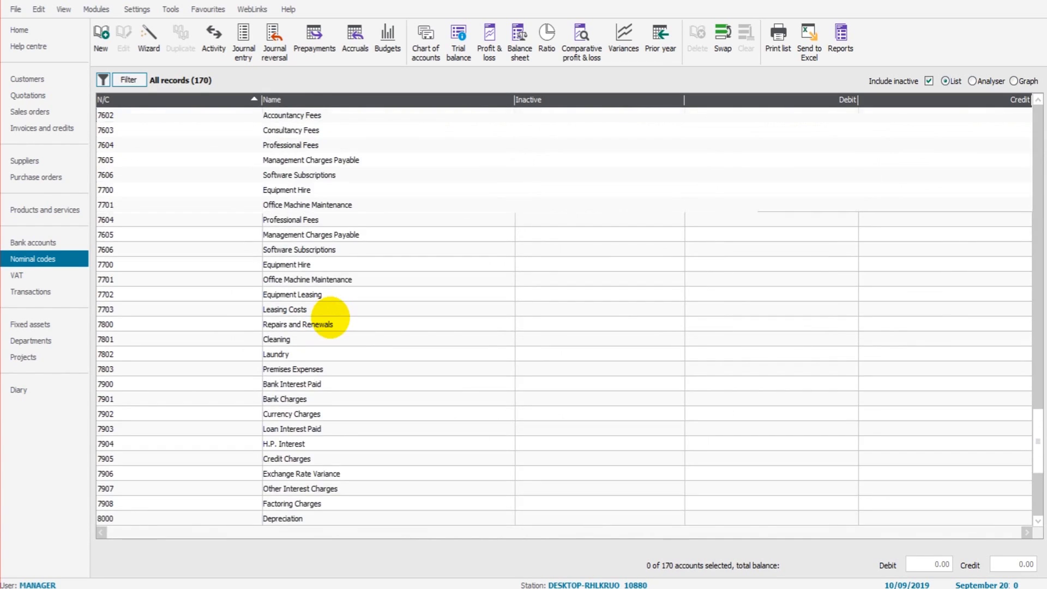
scroll(327, 322, "down", 2)
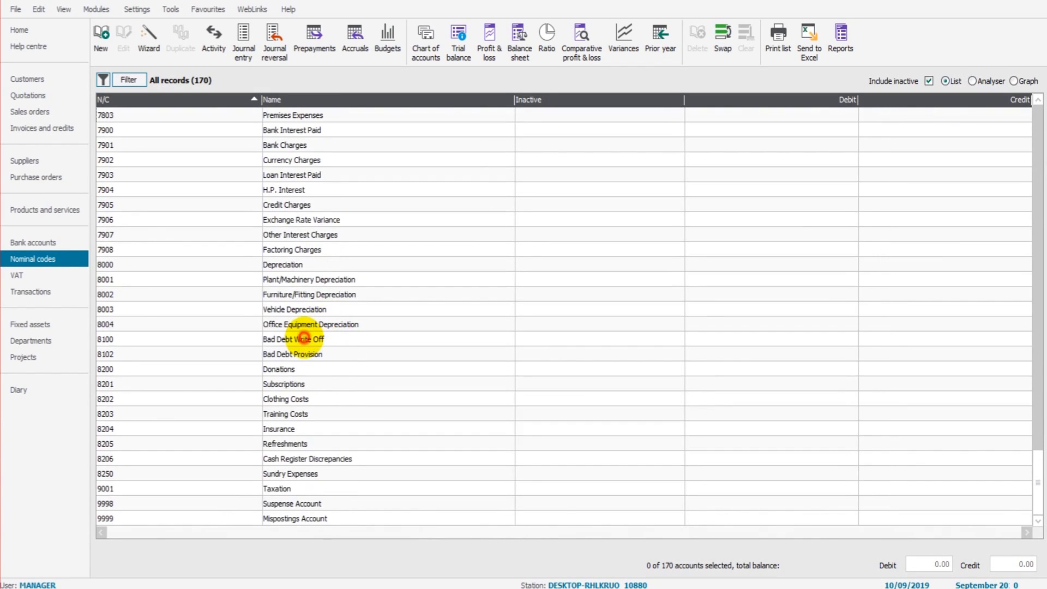
left_click(303, 337)
left_click(319, 309)
scroll(328, 279, "up", 3)
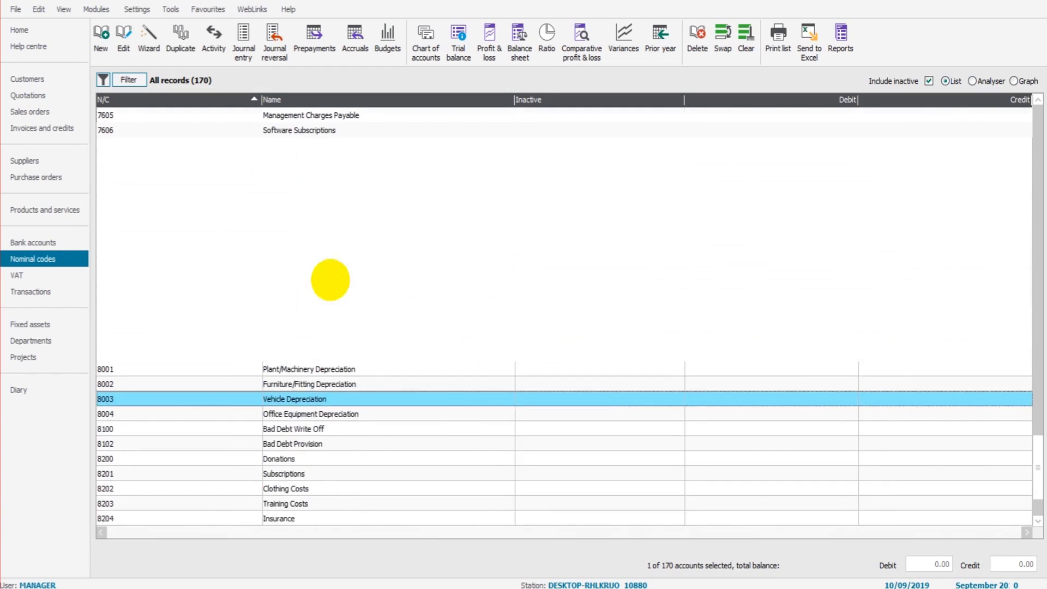
scroll(327, 279, "up", 8)
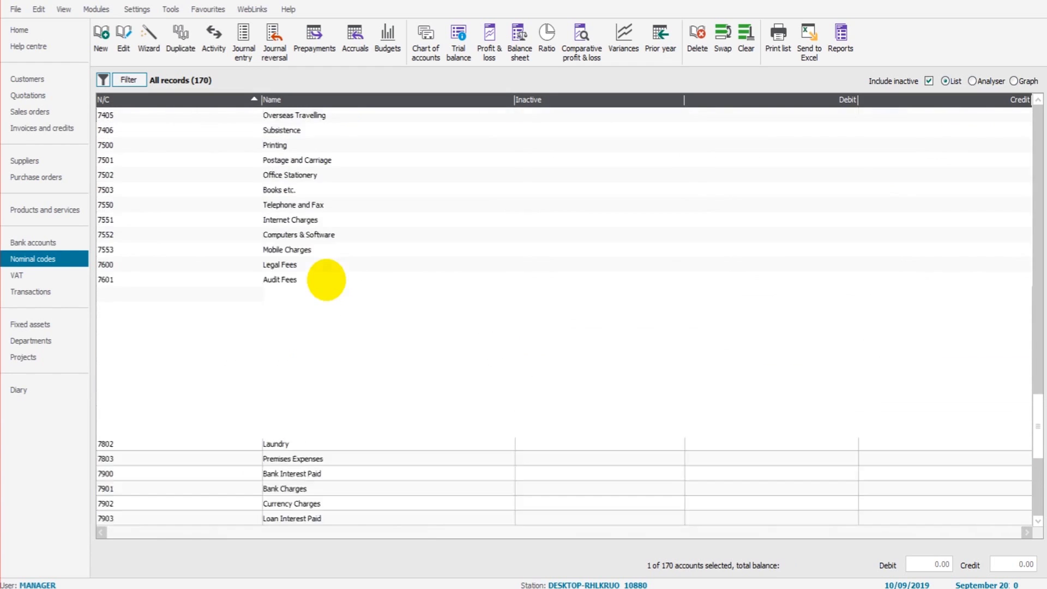
scroll(326, 279, "up", 3)
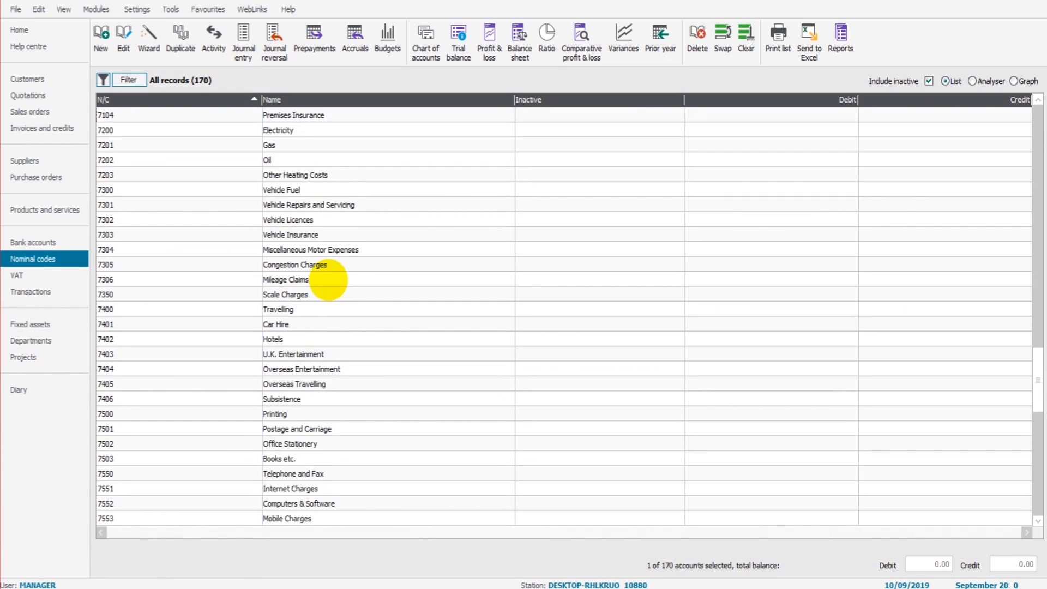
scroll(328, 279, "up", 8)
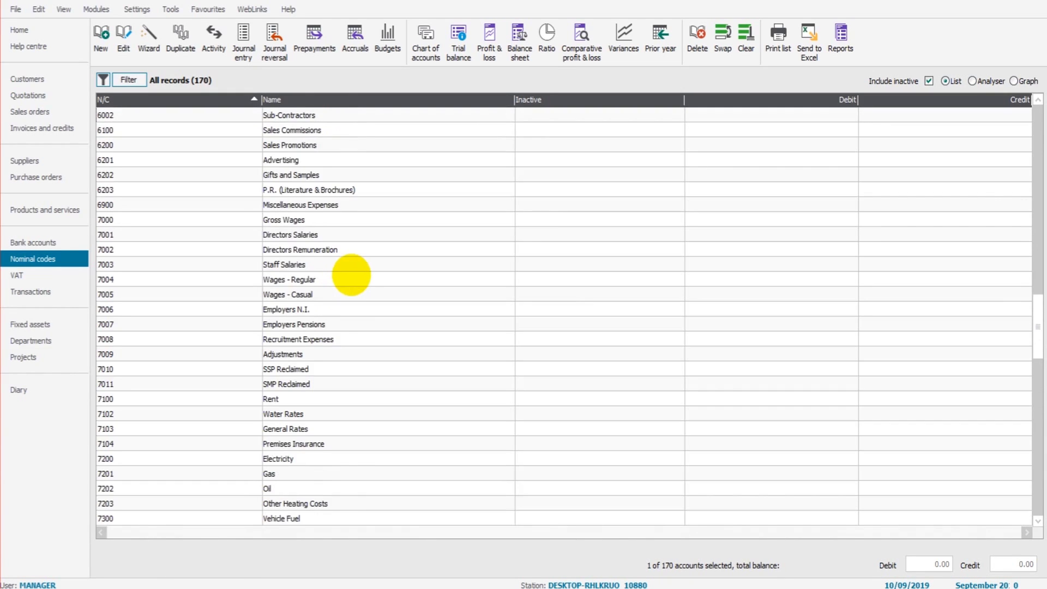
scroll(351, 275, "up", 5)
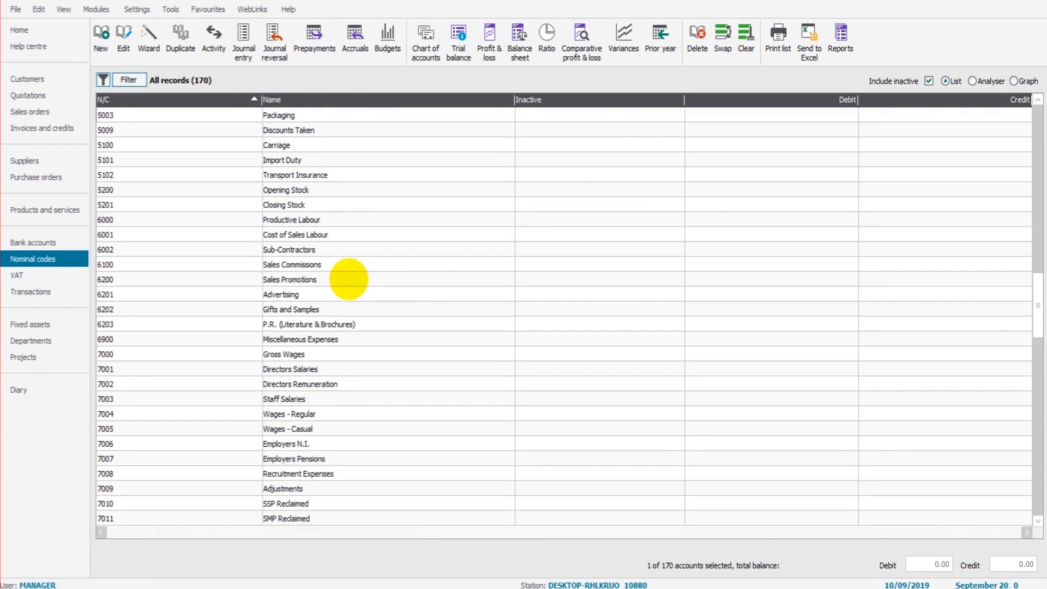
scroll(351, 277, "up", 5)
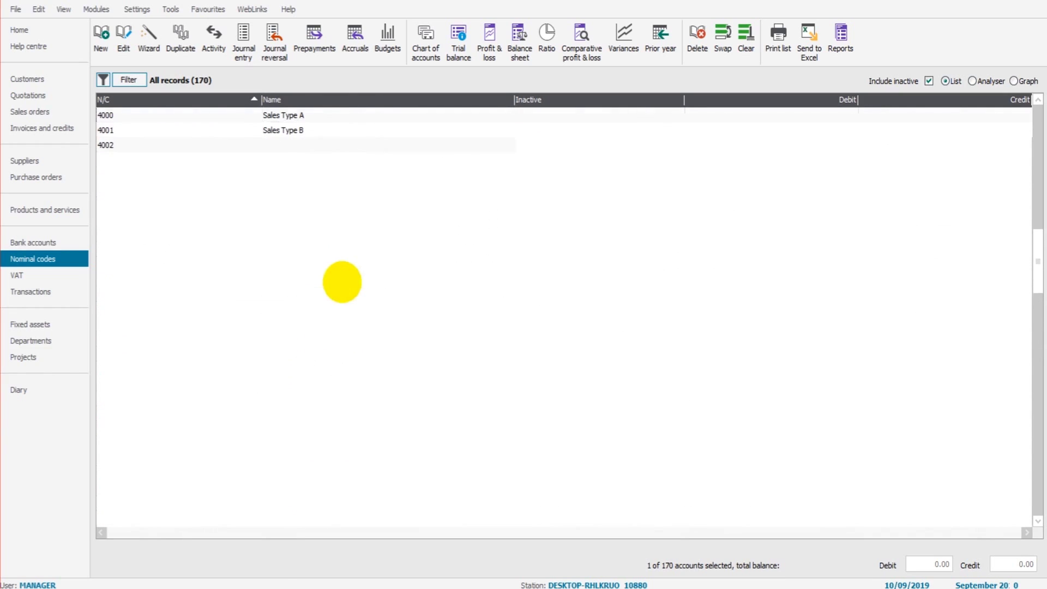
scroll(298, 264, "up", 1)
left_click(173, 145)
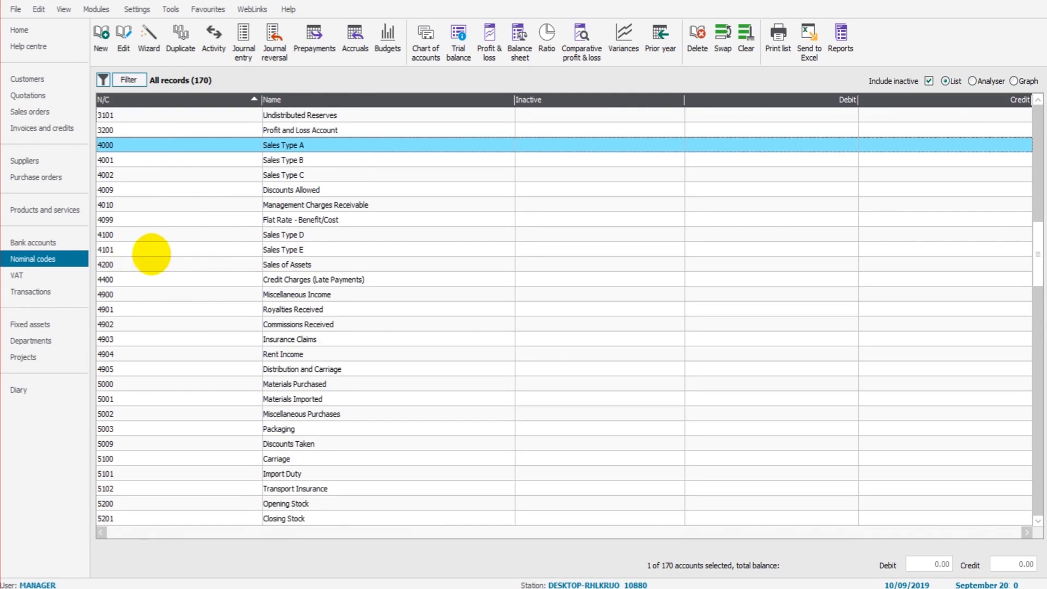
scroll(236, 242, "down", 1)
scroll(236, 242, "down", 3)
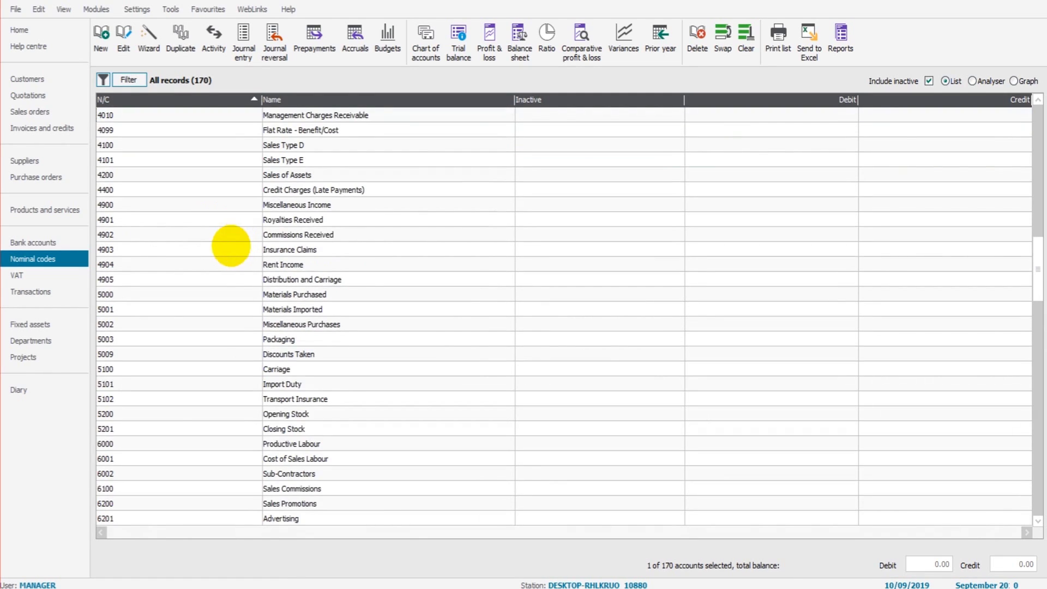
scroll(252, 236, "down", 3)
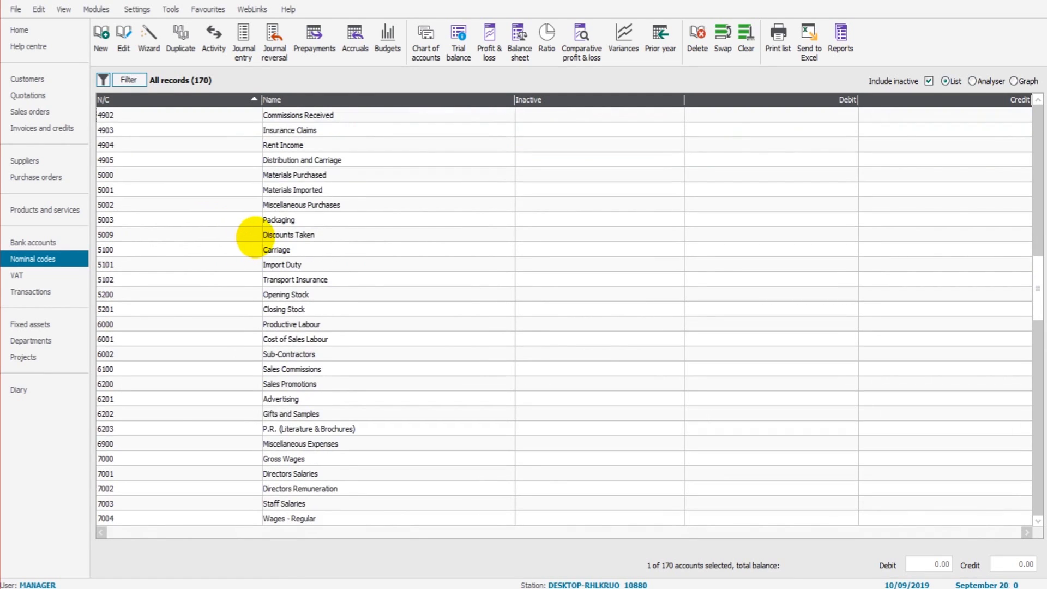
scroll(252, 236, "up", 9)
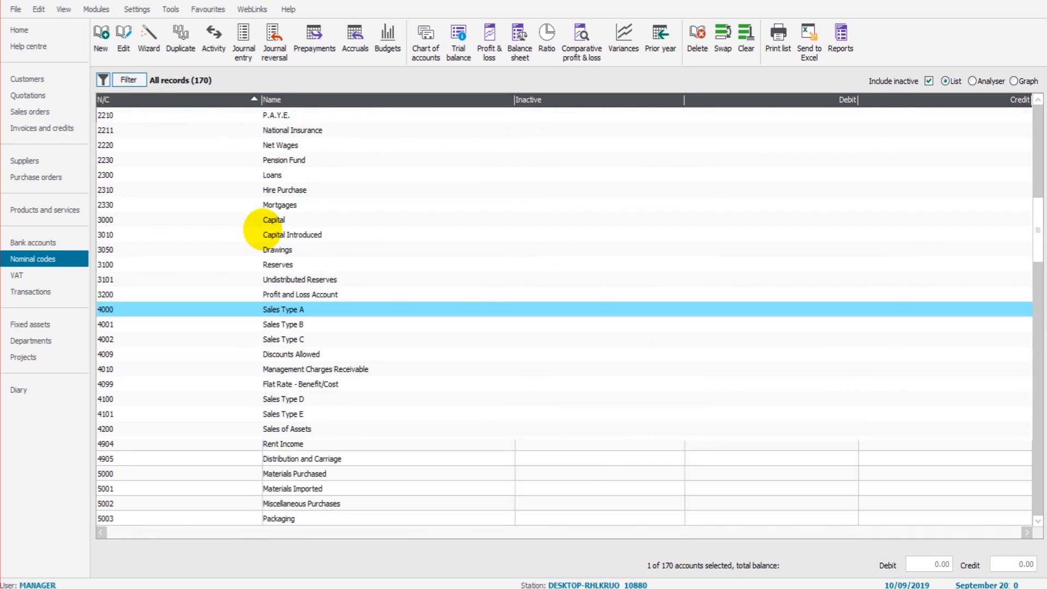
scroll(261, 229, "up", 7)
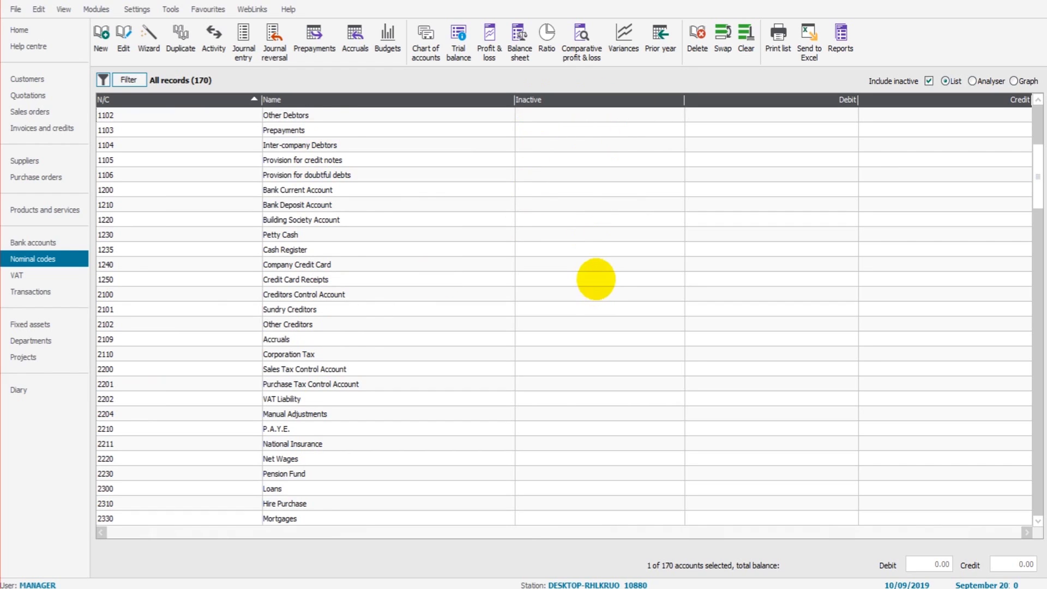
scroll(596, 276, "up", 4)
scroll(615, 274, "up", 2)
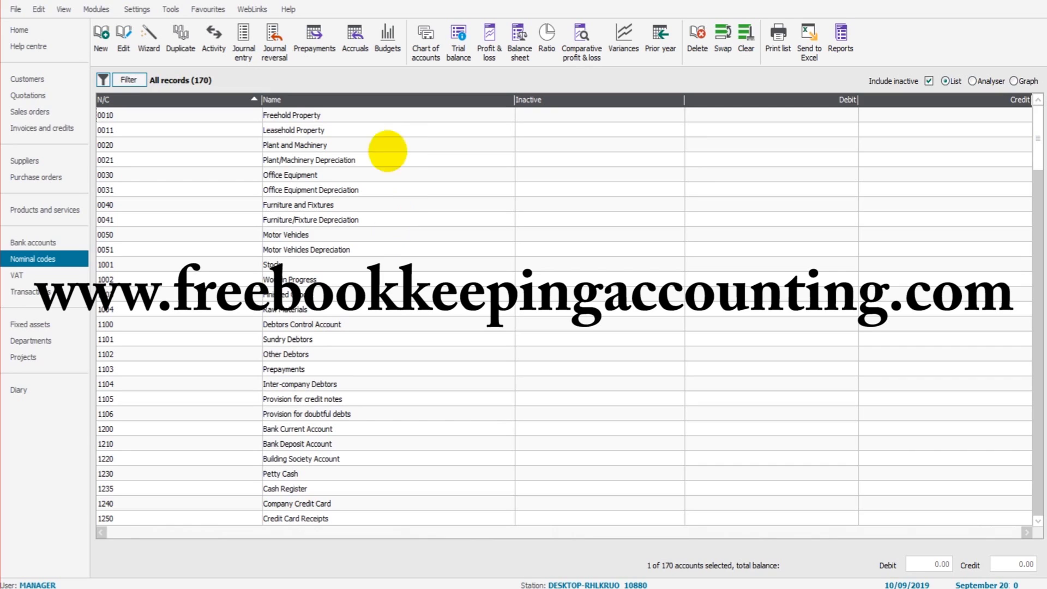
scroll(365, 338, "down", 1)
scroll(365, 338, "down", 4)
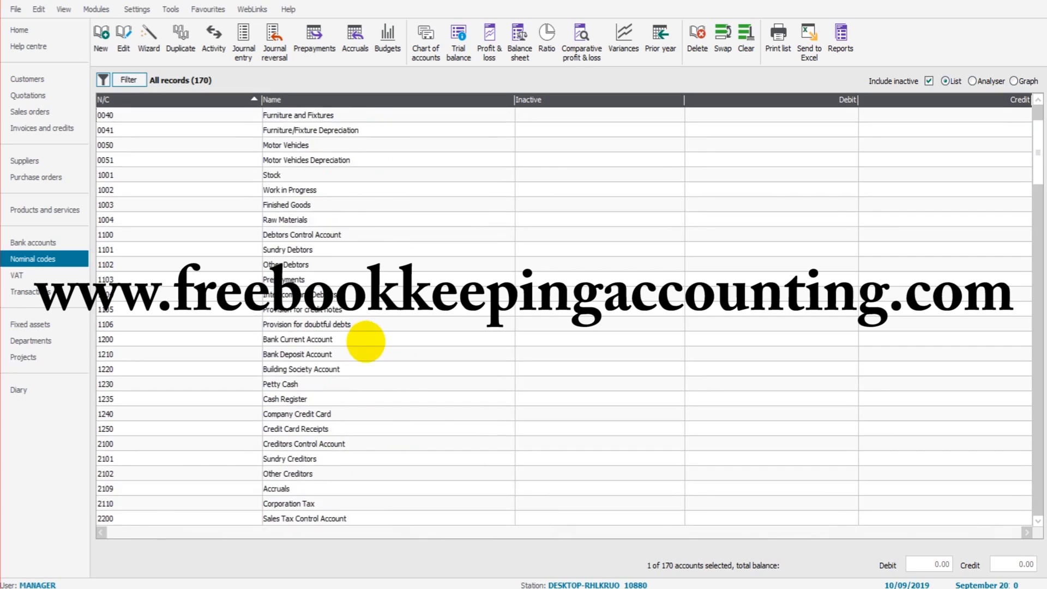
scroll(365, 341, "up", 4)
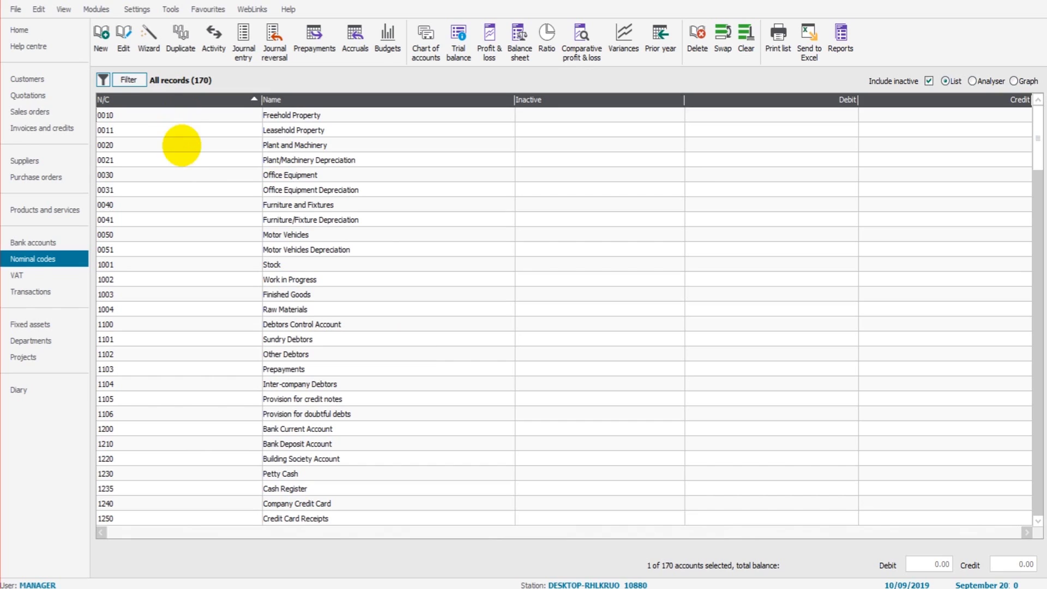
left_click(174, 114)
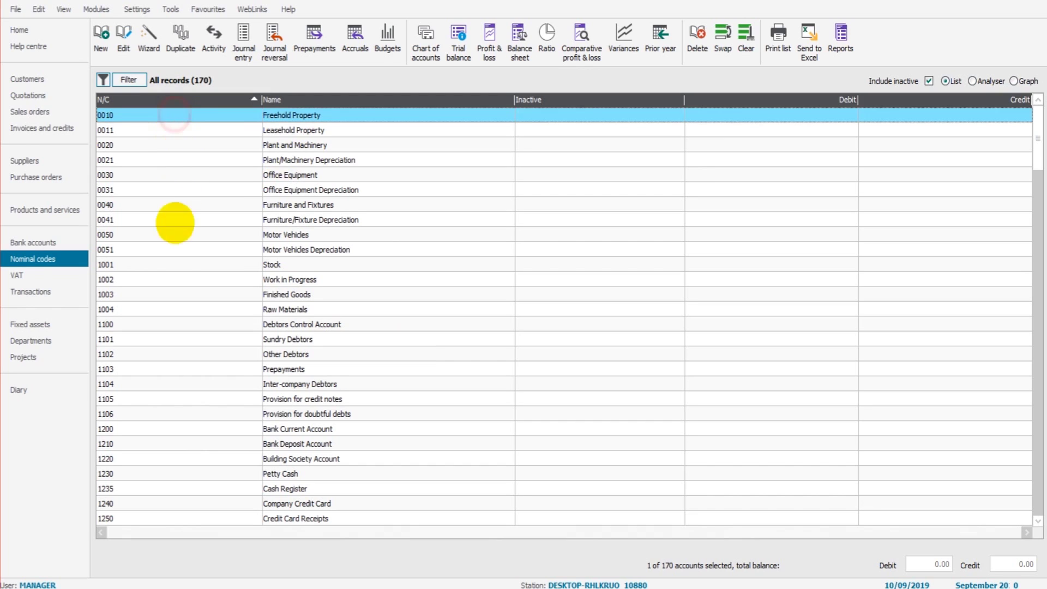
left_click(158, 277)
scroll(174, 340, "down", 3)
scroll(173, 340, "down", 5)
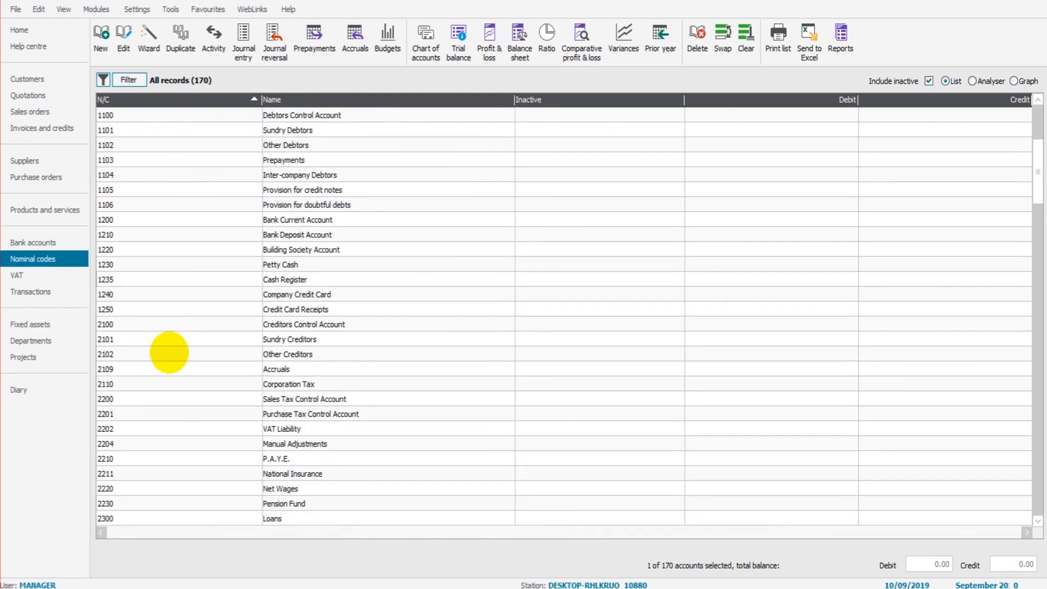
left_click(164, 264)
scroll(175, 311, "down", 3)
scroll(182, 321, "down", 2)
left_click(180, 320)
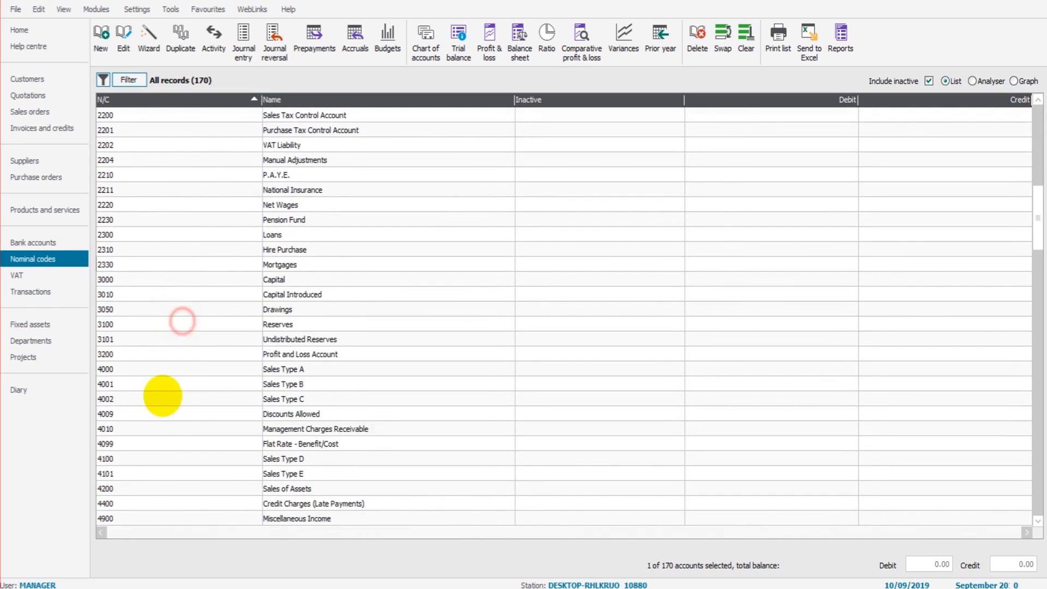
scroll(164, 393, "down", 2)
left_click(178, 419)
scroll(163, 335, "up", 4)
scroll(162, 335, "up", 9)
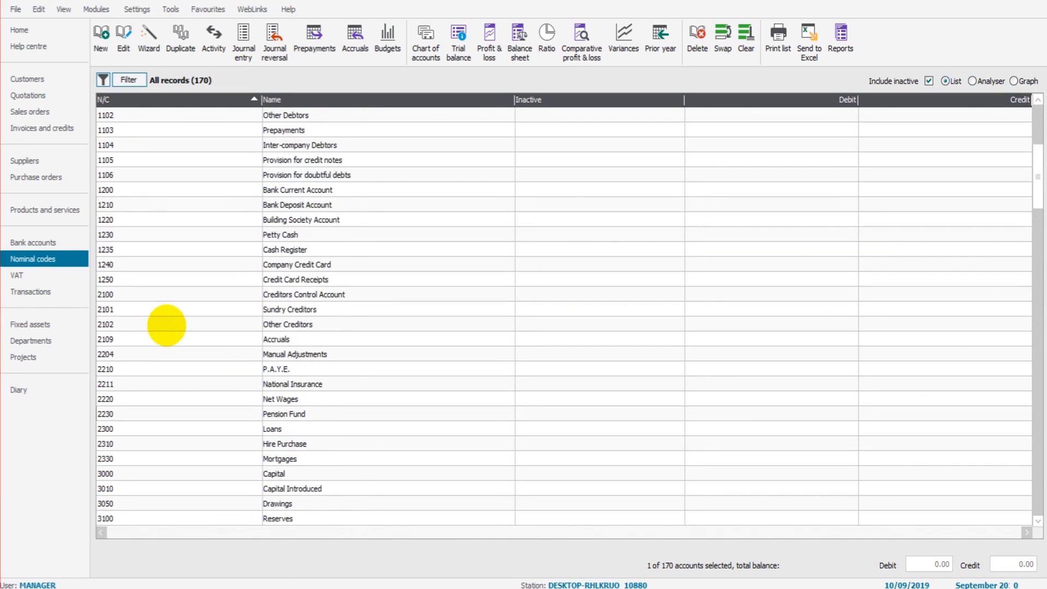
scroll(156, 324, "up", 3)
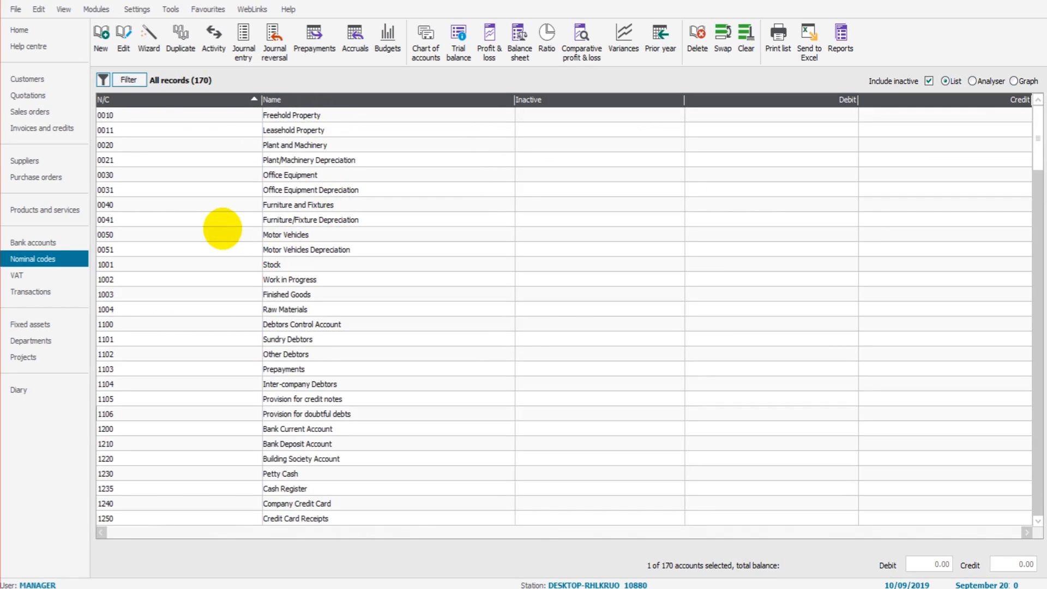
left_click(222, 229)
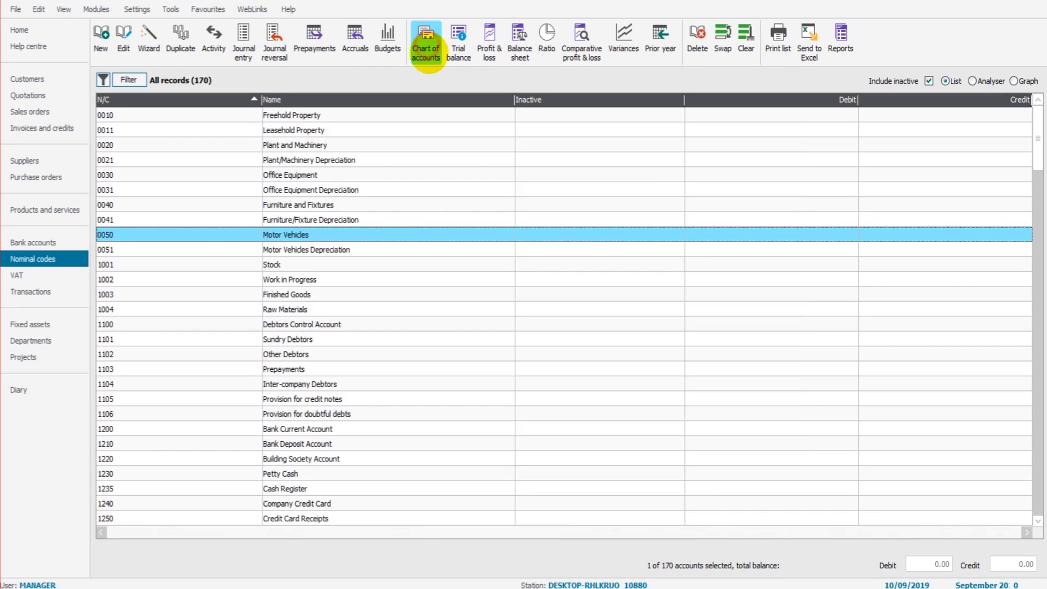
Edit Default Layout of Accounts and browse Purchases, Direct Expenses, Overheads, Taxation and Sales ranges
left_click(426, 43)
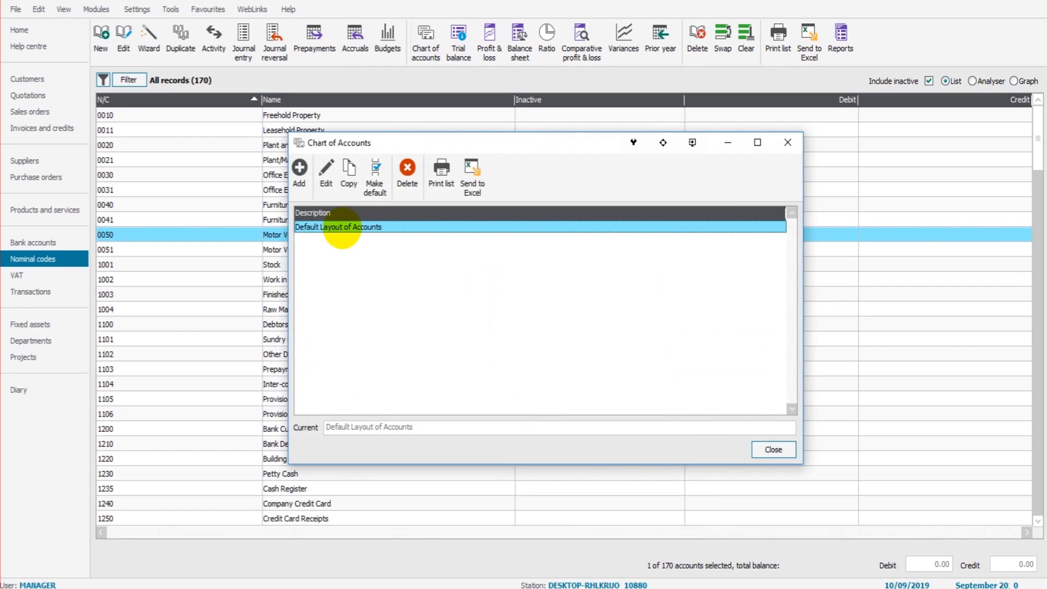
double_click(341, 227)
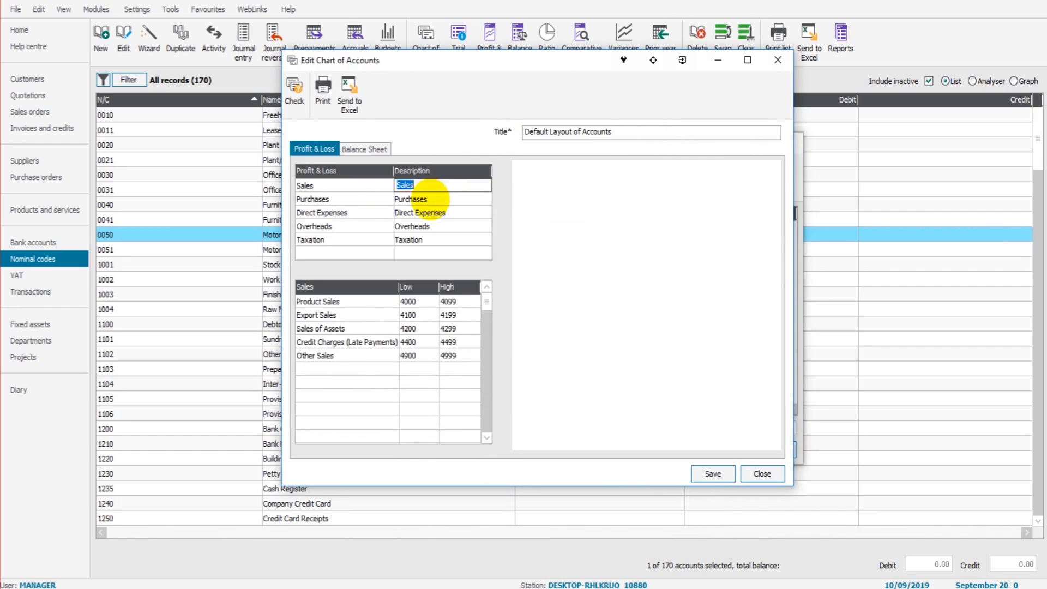
left_click(426, 199)
left_click(431, 213)
left_click(420, 226)
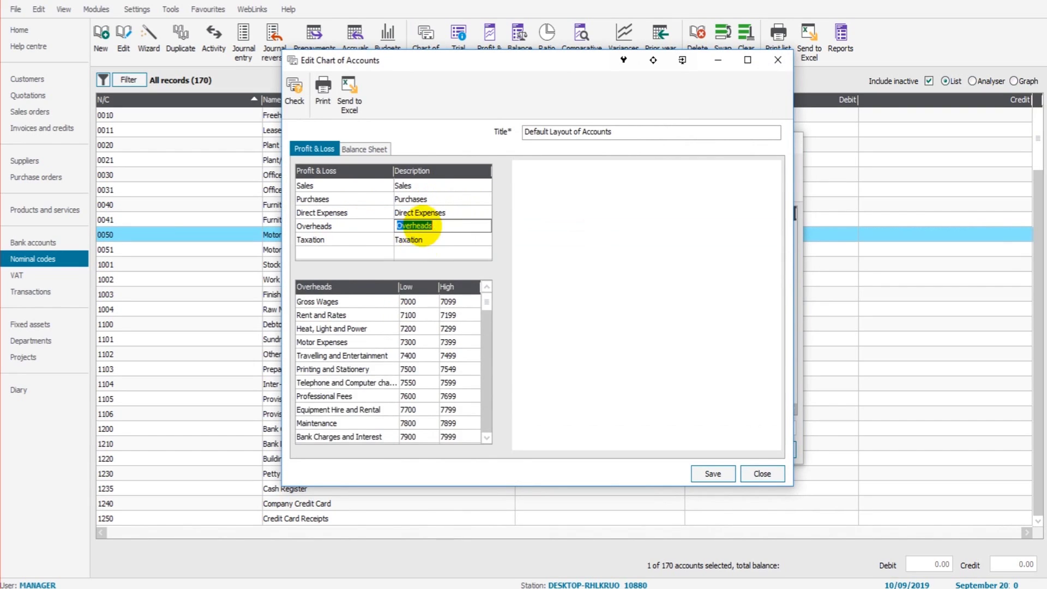
left_click(414, 240)
left_click(409, 185)
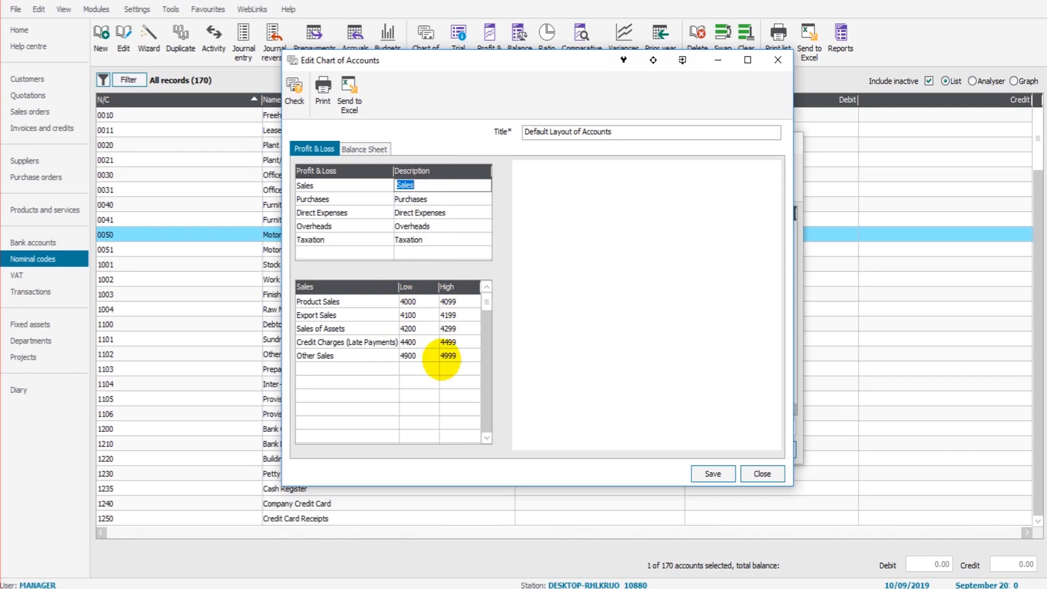
key("Tab")
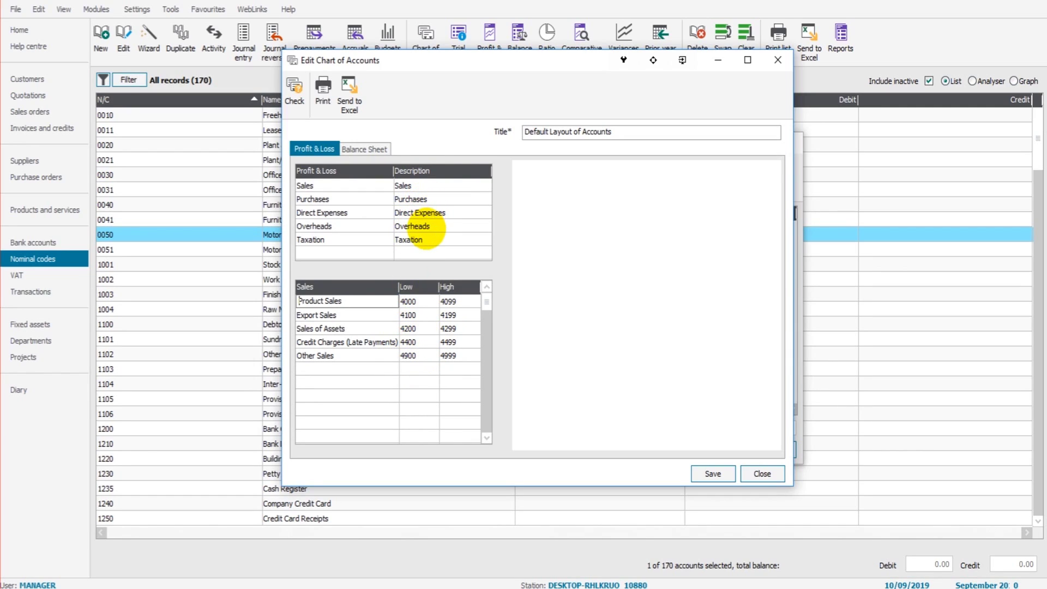
Review Overheads ranges: Gross Wages, Motor Expenses, Printing and Stationery, Professional Fees, Maintenance, Depreciation
left_click(427, 227)
left_click(427, 227)
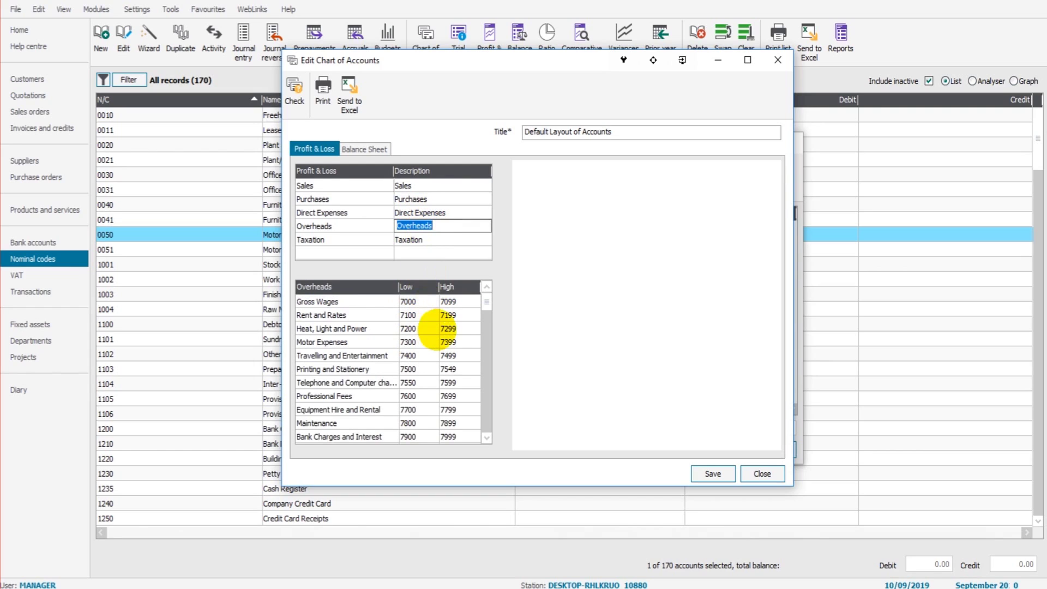
scroll(450, 347, "down", 3)
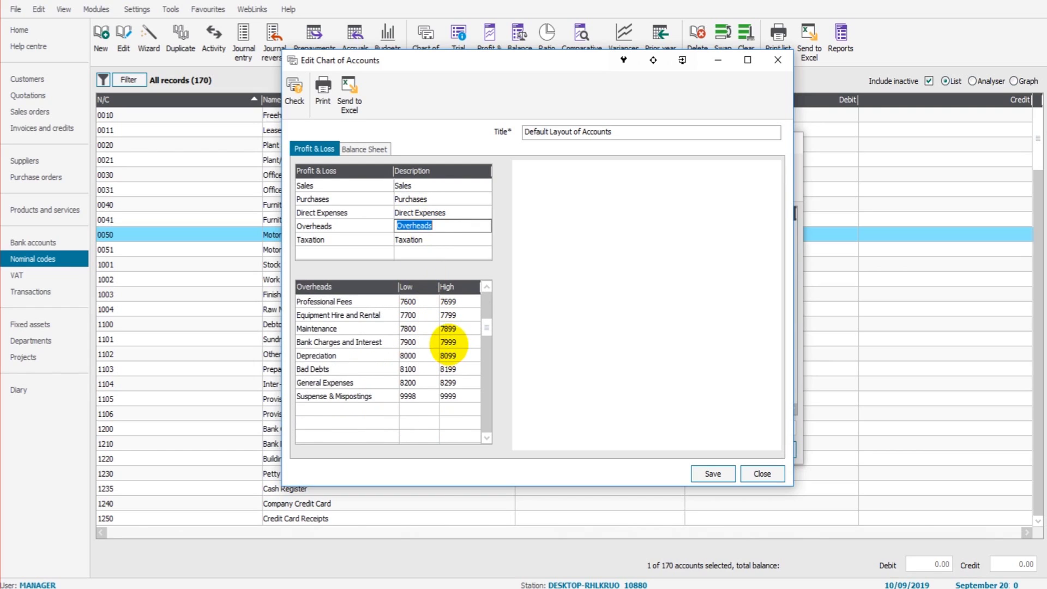
left_click(488, 312)
scroll(480, 304, "up", 3)
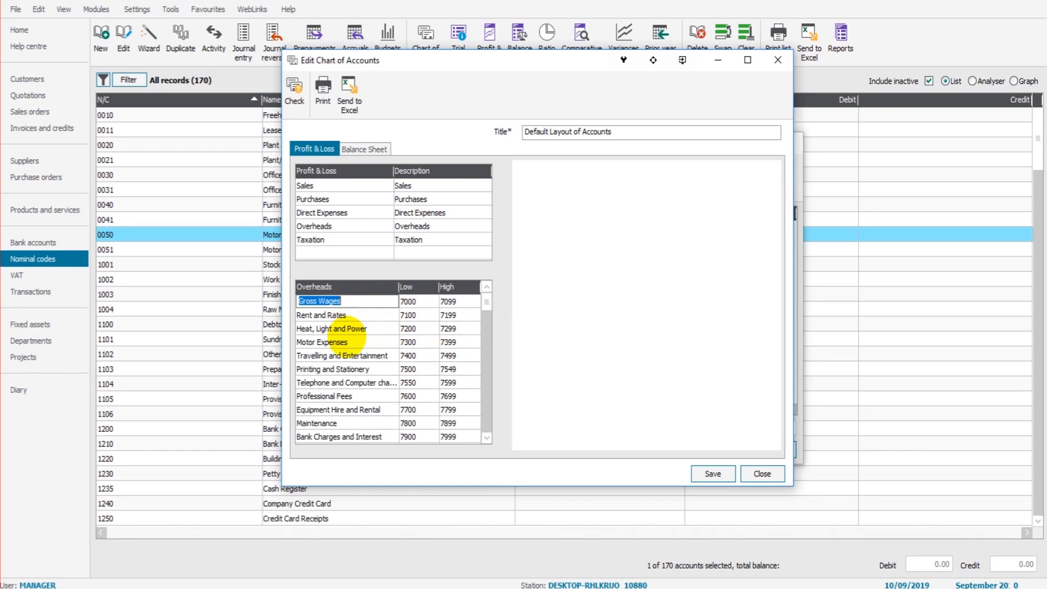
left_click(346, 342)
left_click(382, 369)
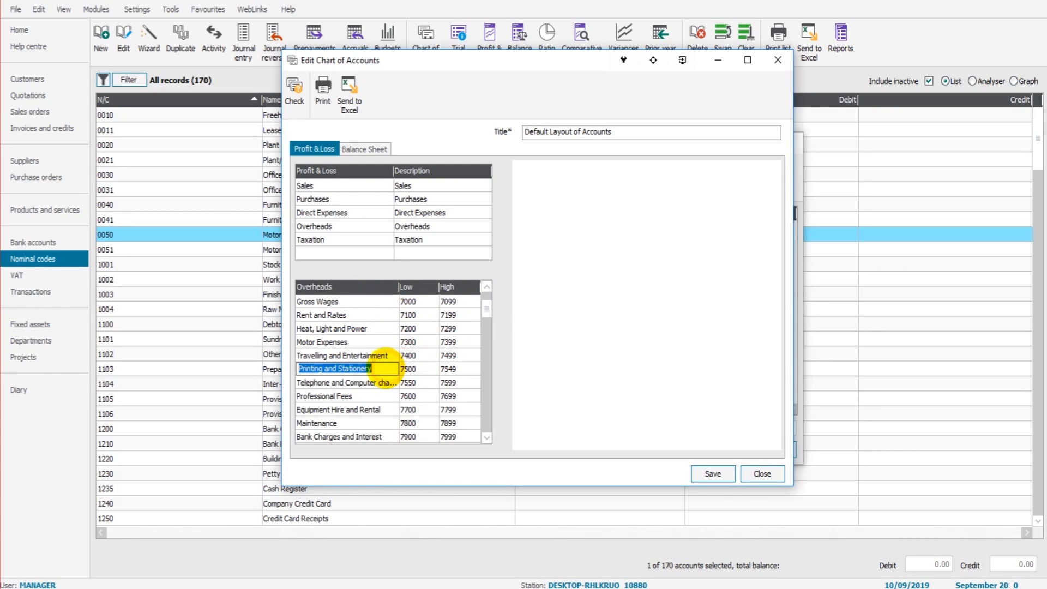
left_click(369, 393)
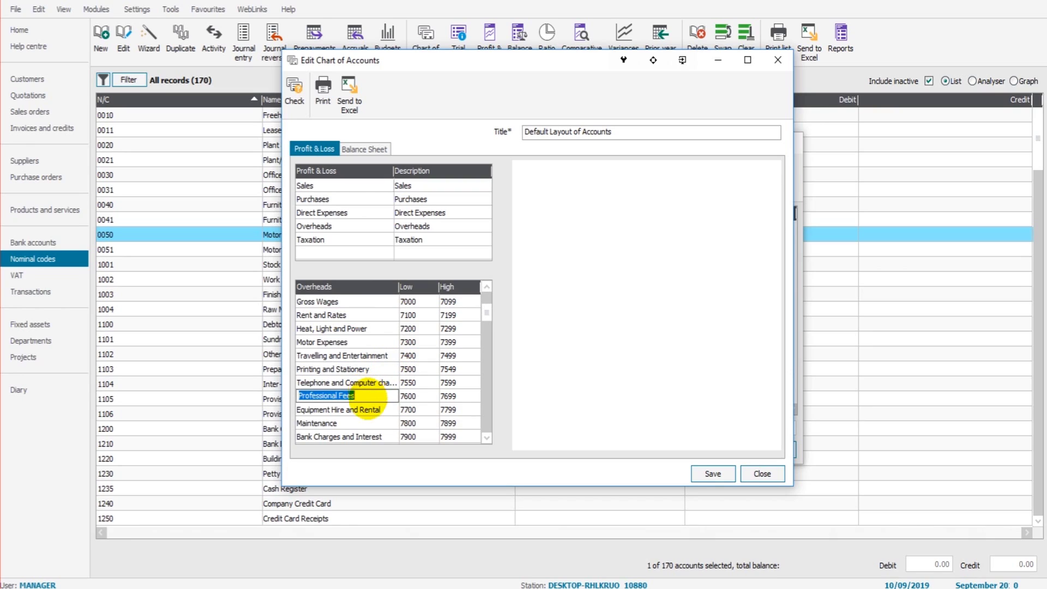
left_click(363, 417)
key("Down")
key("Down")
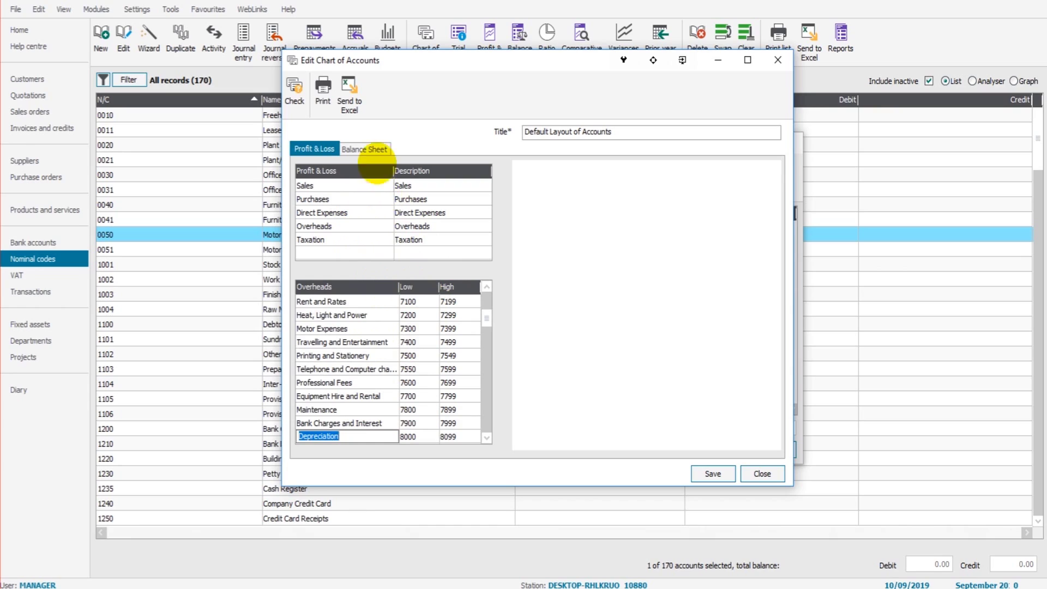
left_click(375, 149)
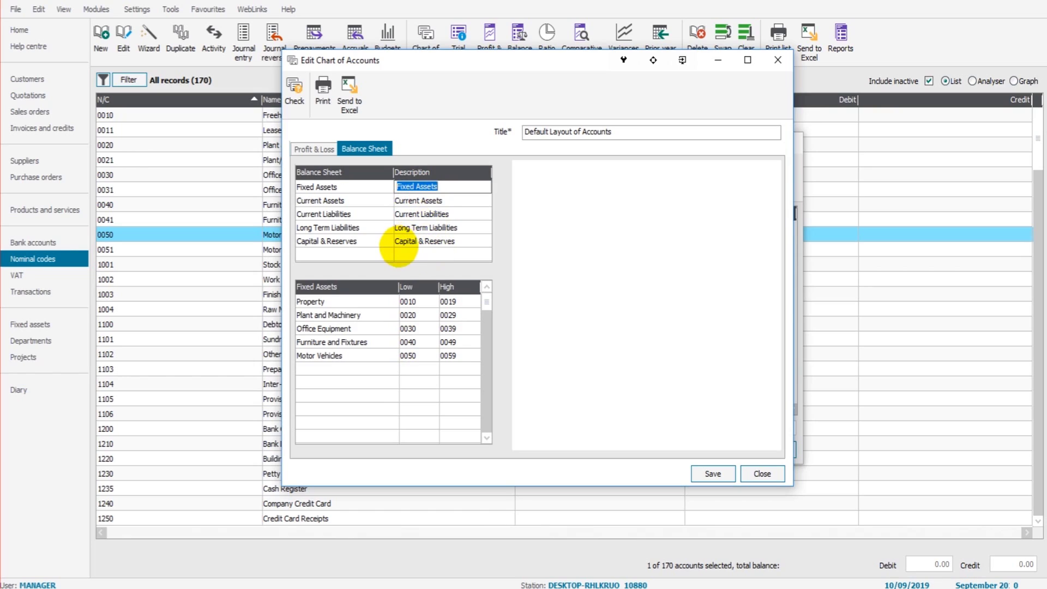
left_click(431, 201)
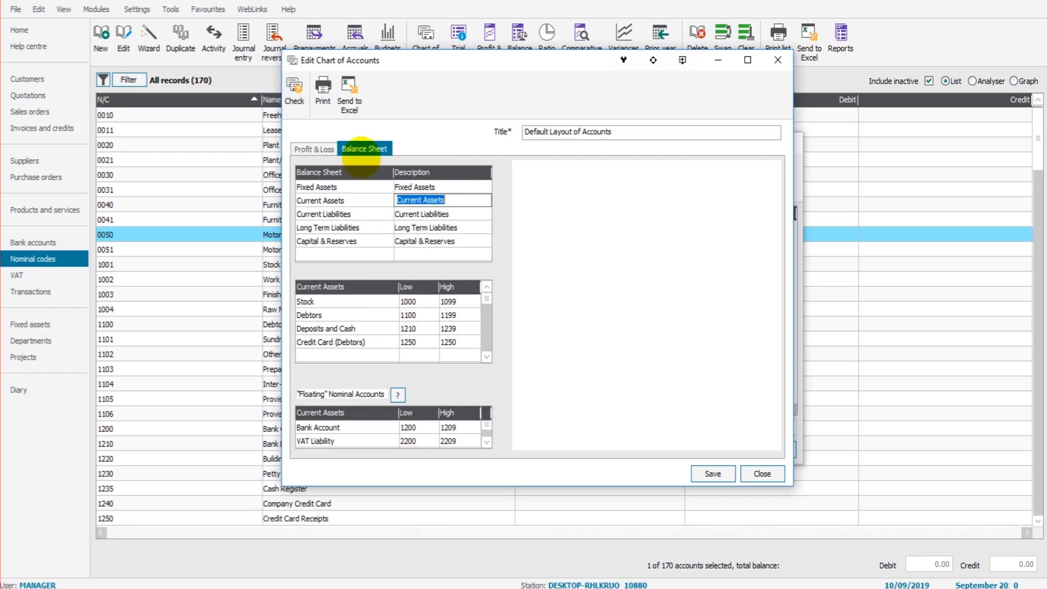
left_click(314, 149)
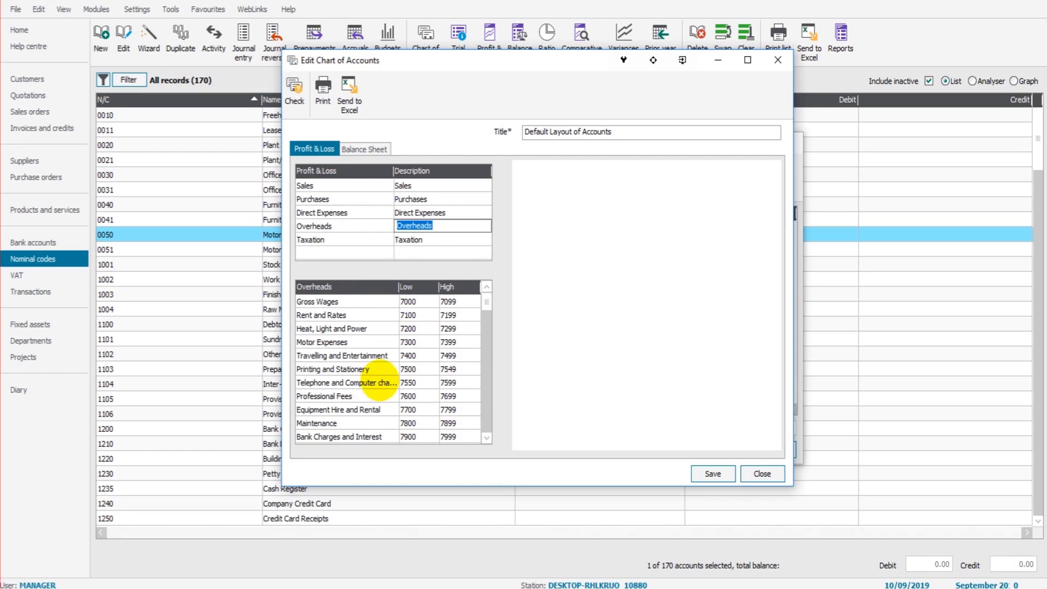
scroll(381, 368, "down", 4)
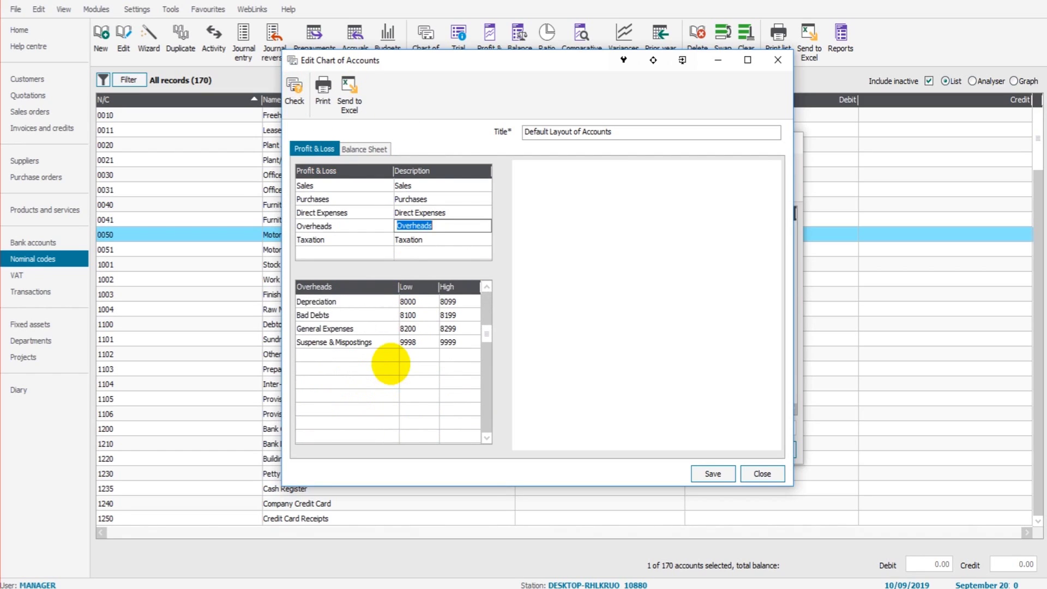
scroll(402, 354, "up", 4)
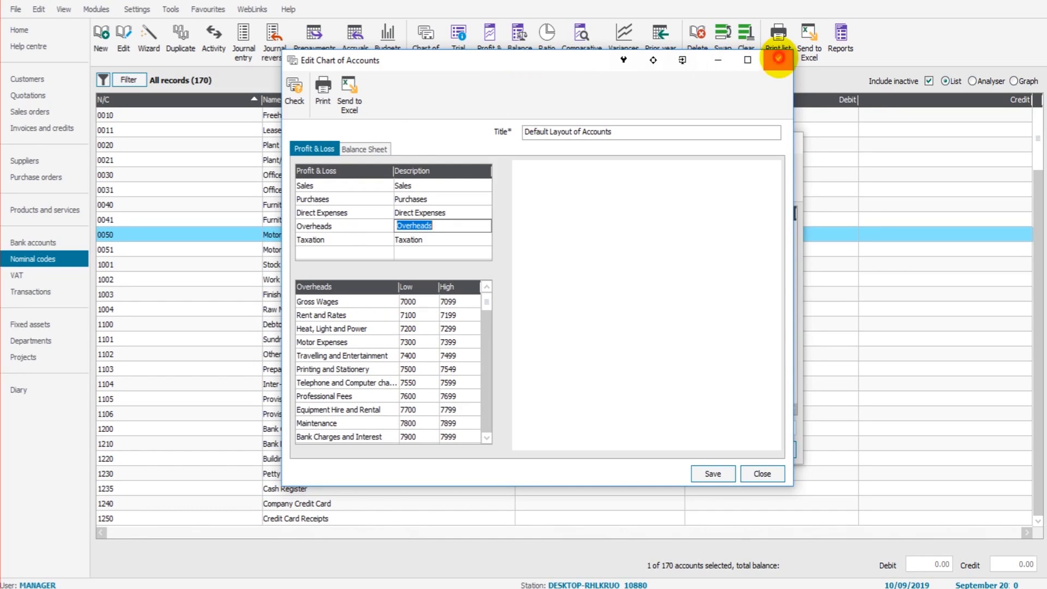
Close both chart of accounts windows, then open and cancel the nominal list Print dialog
left_click(778, 60)
left_click(787, 142)
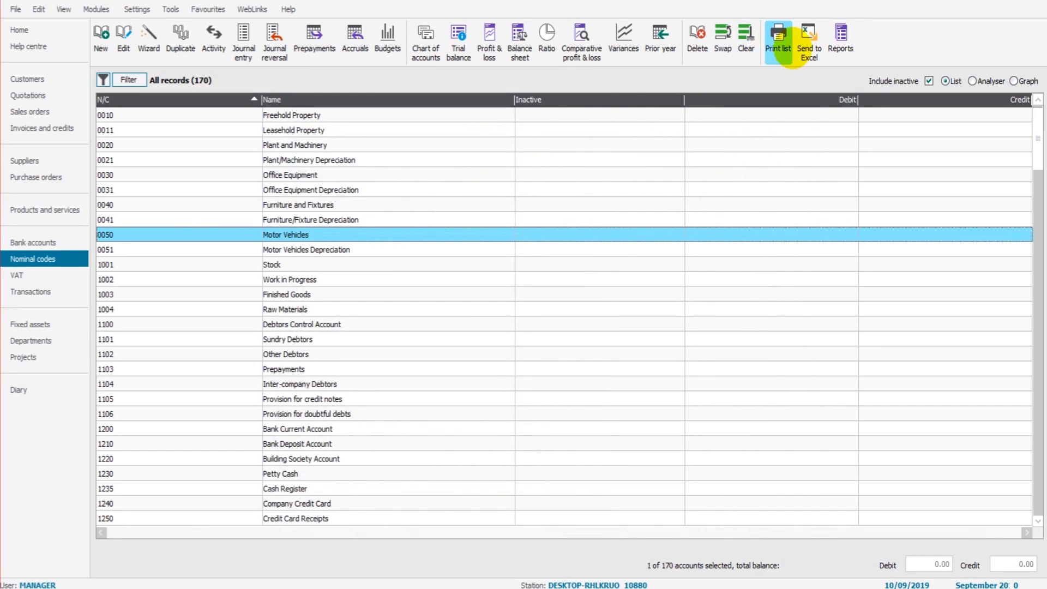
left_click(781, 49)
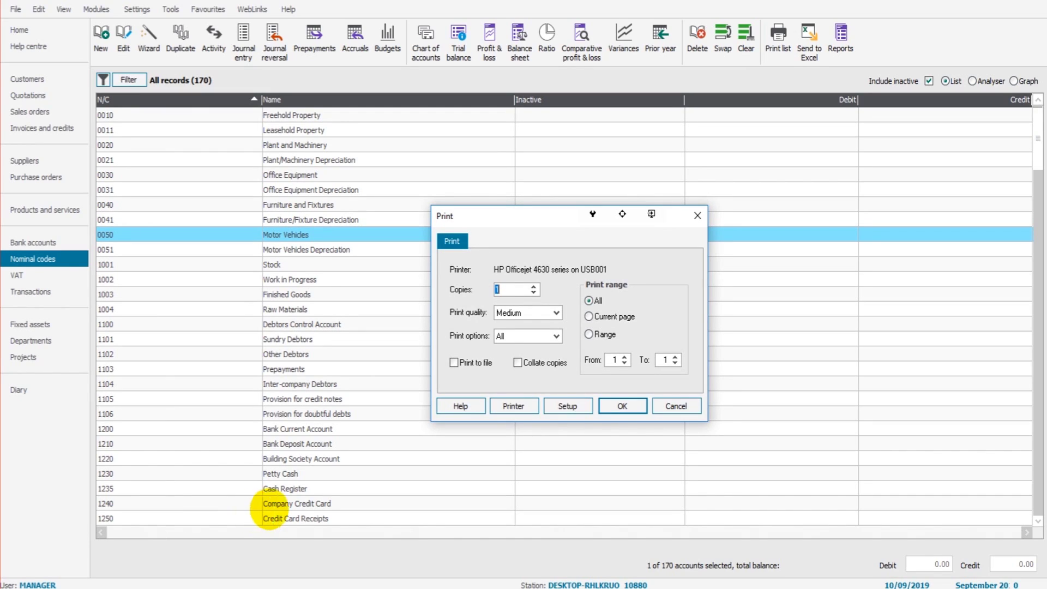
left_click(695, 214)
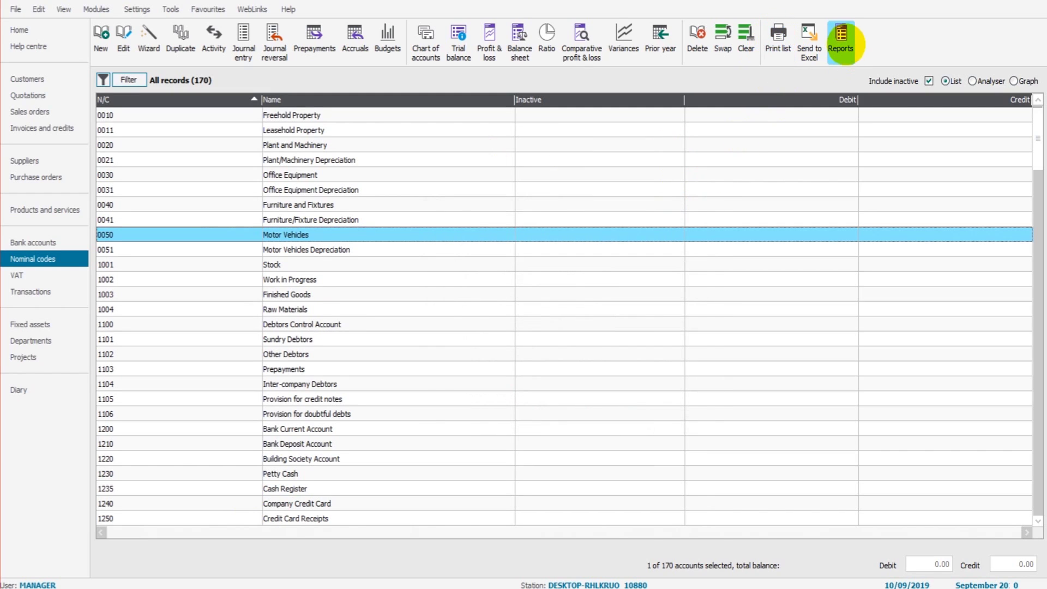
Run the Nominal List report from Nominal details, close it, and select code 0010
left_click(842, 41)
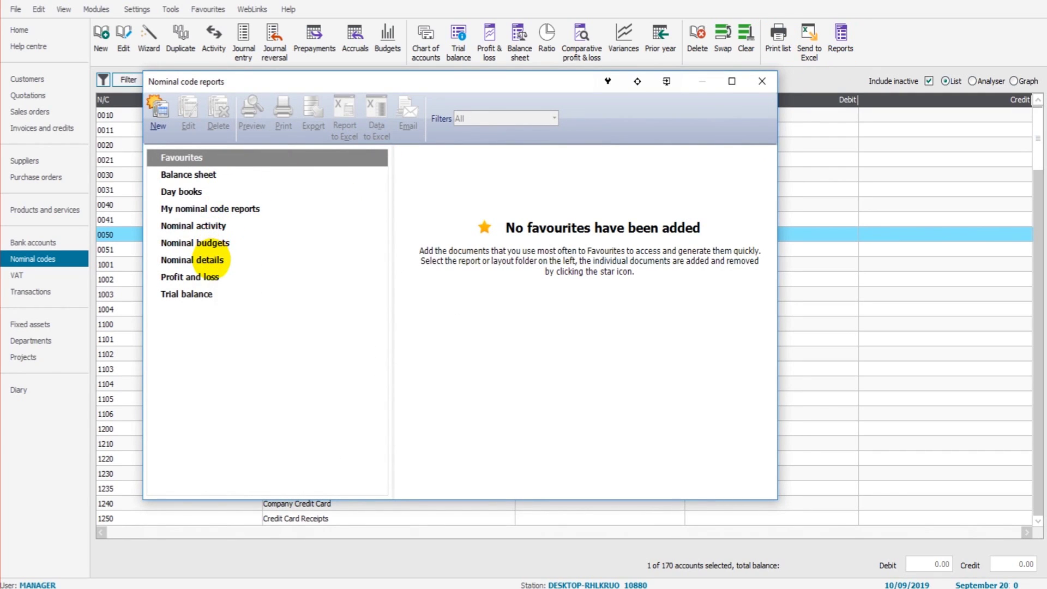
left_click(211, 260)
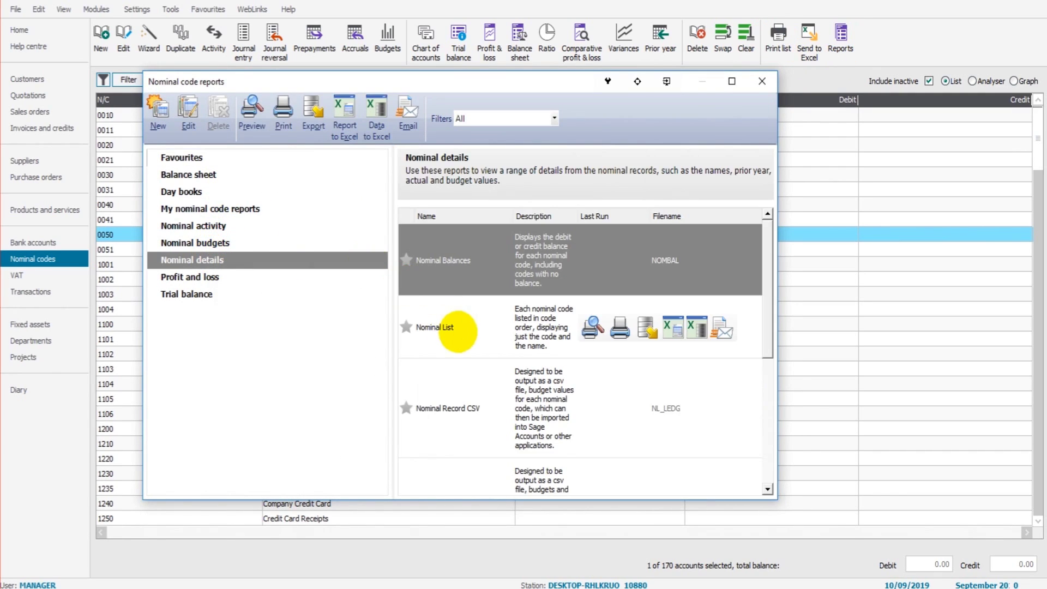
left_click(455, 324)
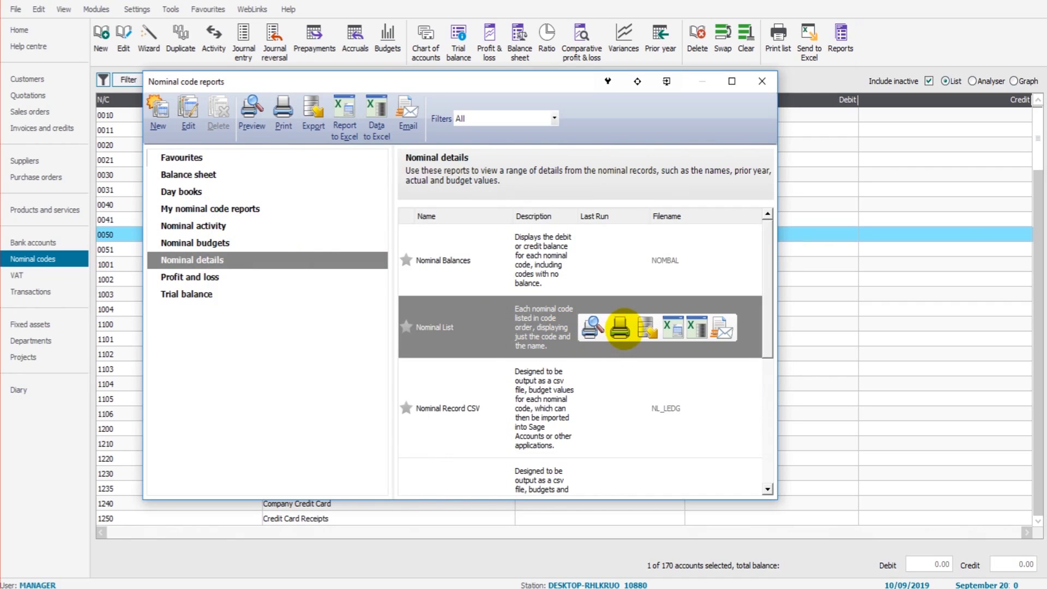
left_click(620, 327)
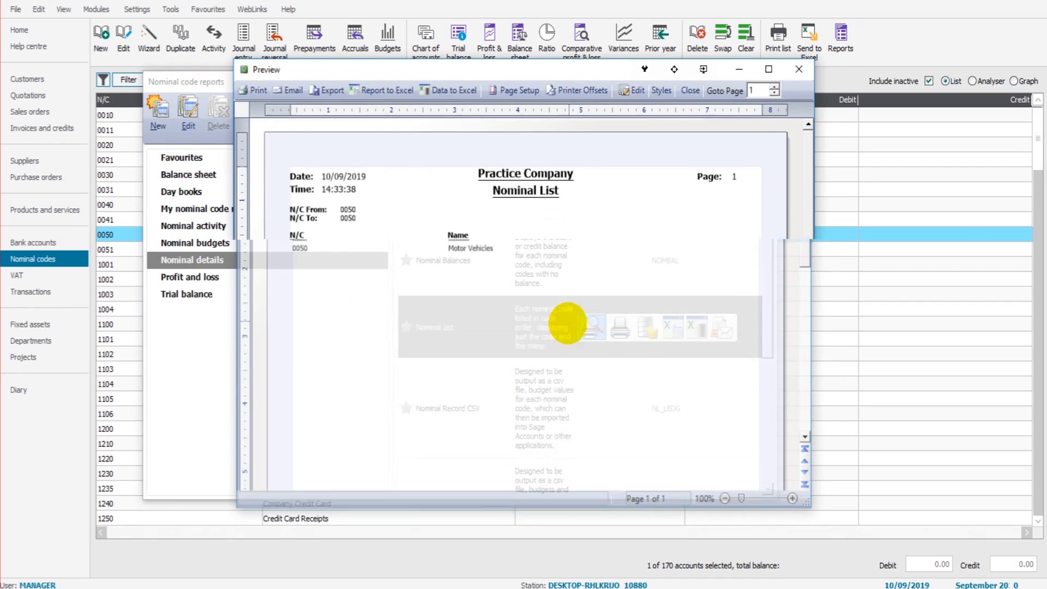
left_click(799, 69)
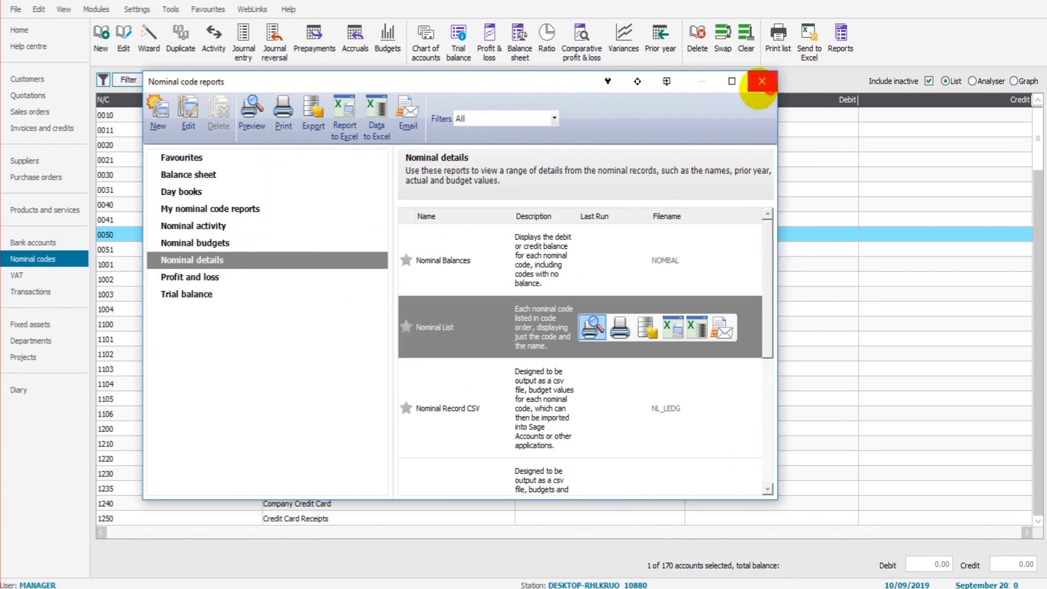
left_click(760, 82)
left_click(224, 116)
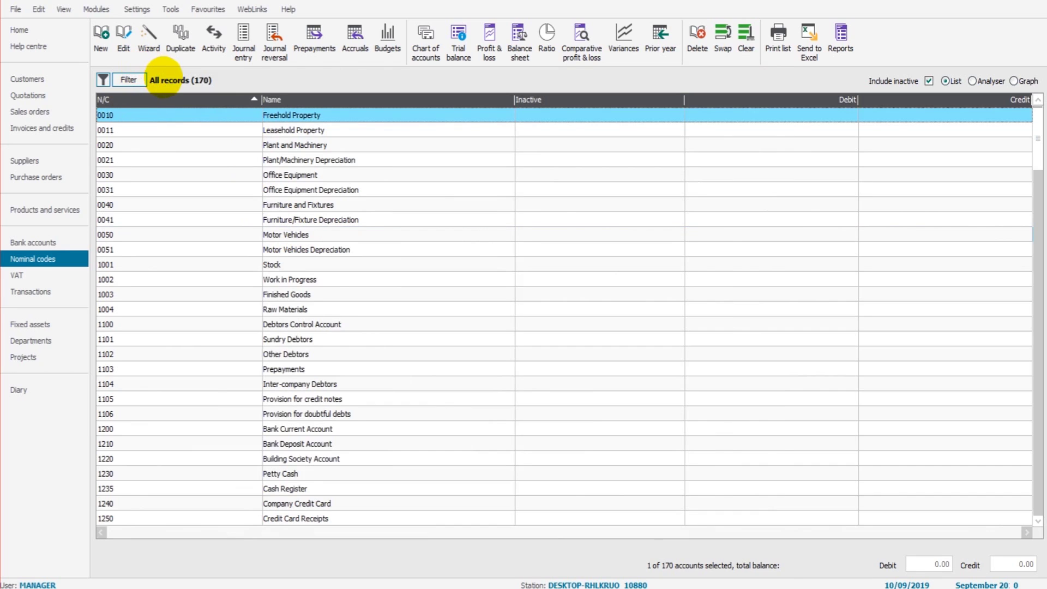
Clear the selection and preview the Nominal List report for all nominal codes
left_click(746, 34)
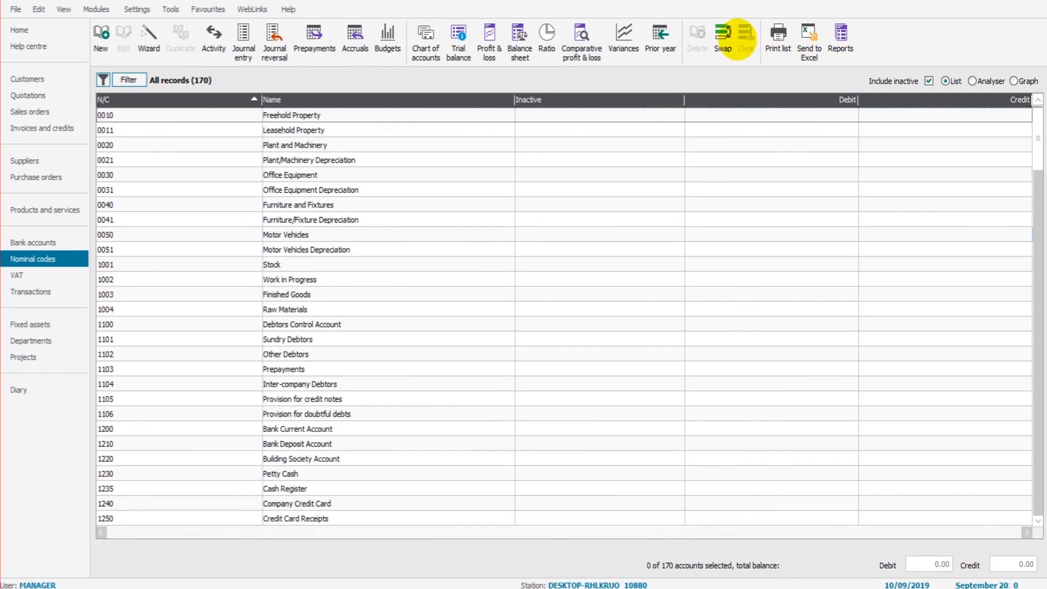
left_click(852, 41)
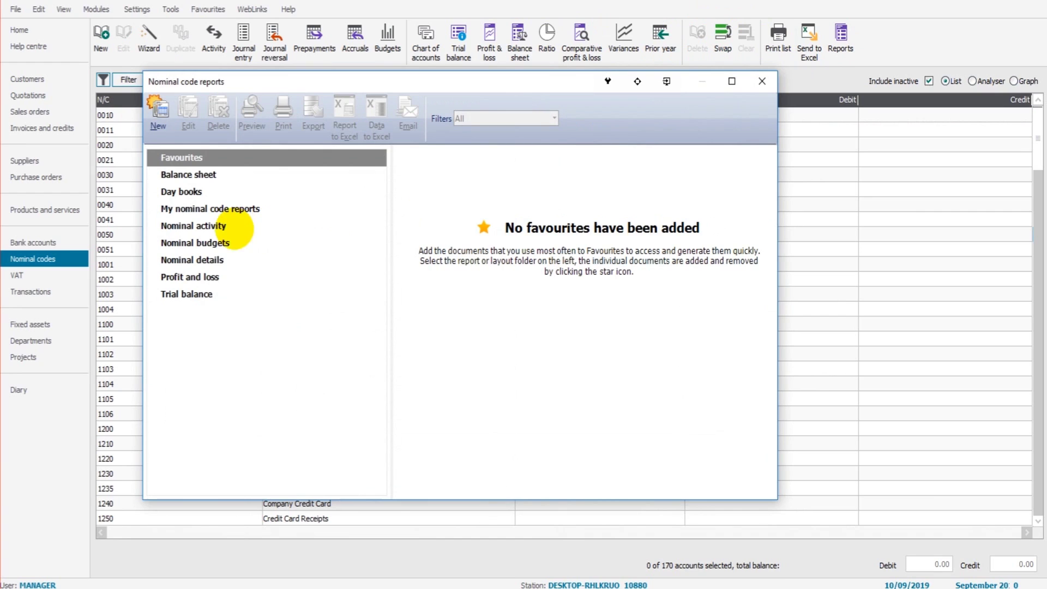
left_click(214, 256)
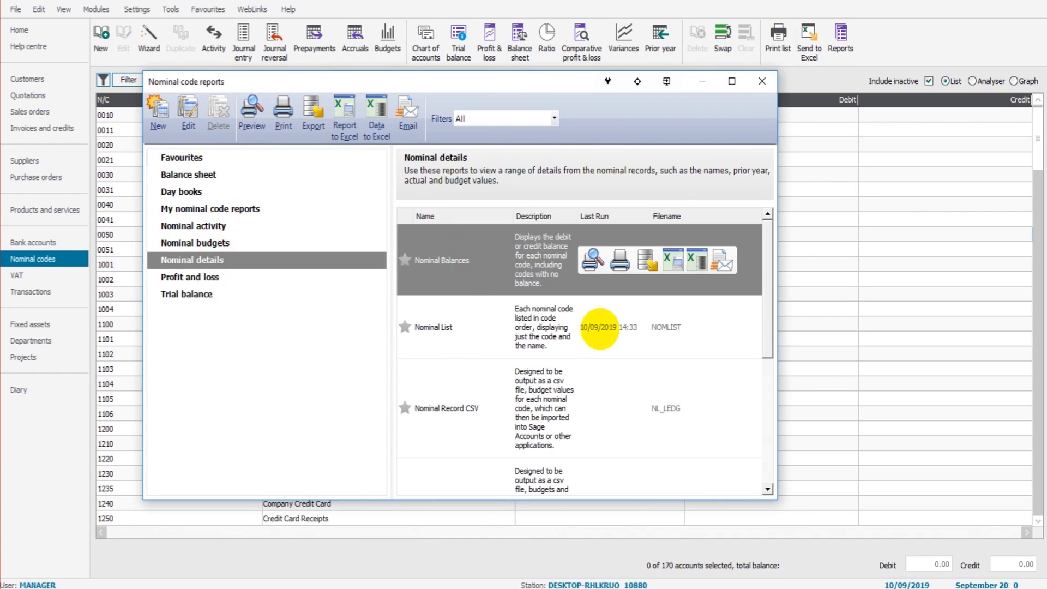
left_click(592, 327)
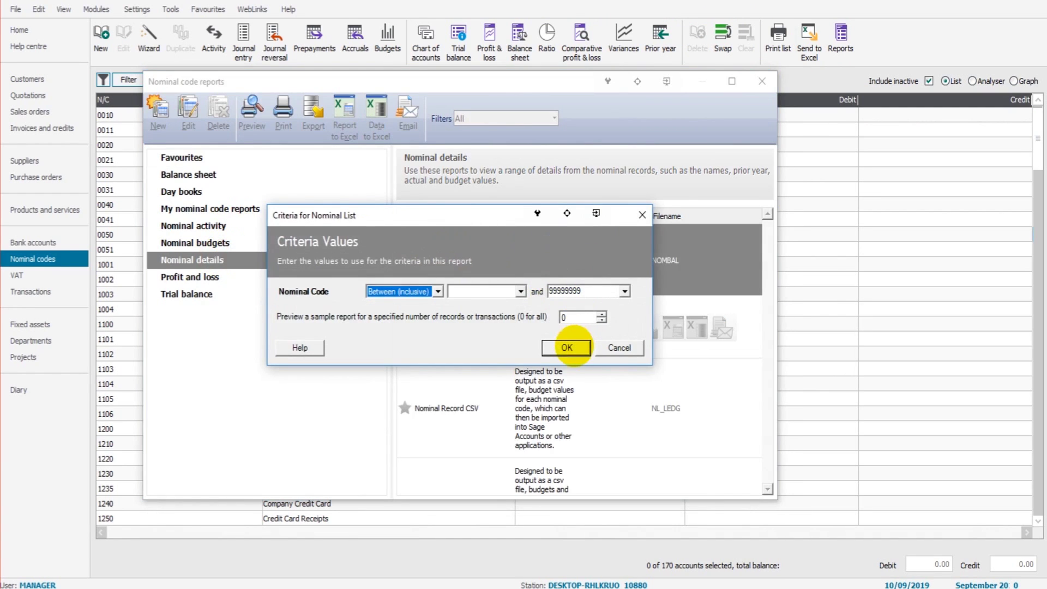
left_click(587, 346)
scroll(543, 250, "down", 10)
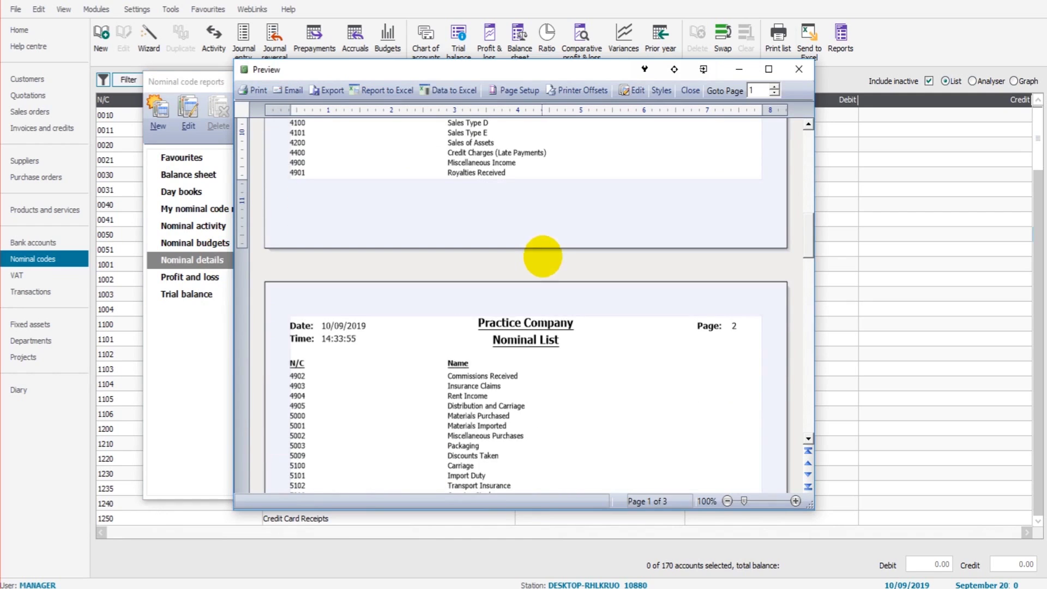
left_click(798, 69)
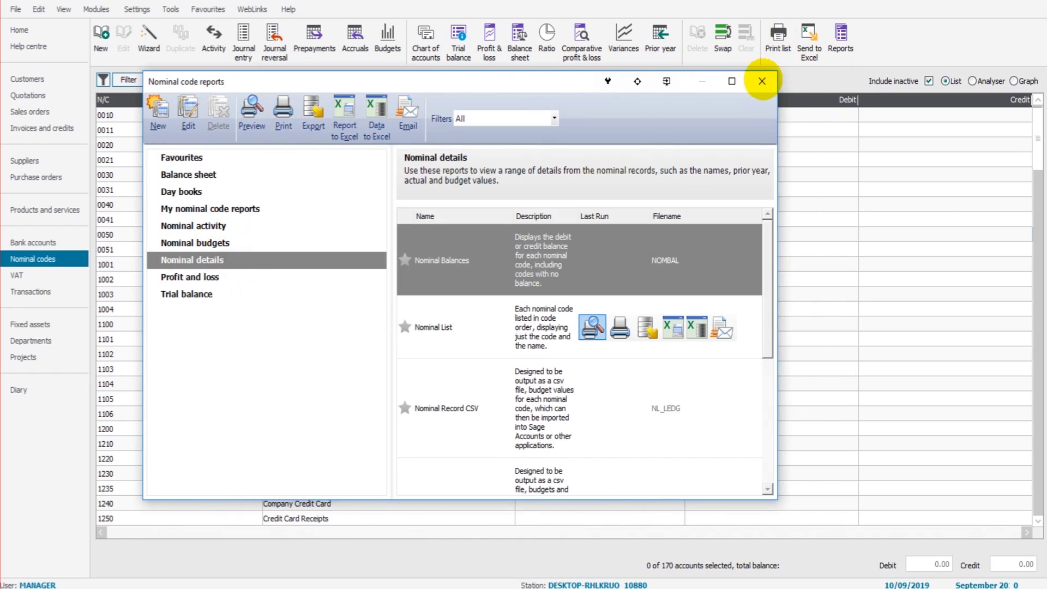
left_click(763, 81)
Select codes 0031, 0041 and 1001, then clear the account selection
left_click(259, 190)
left_click(260, 219)
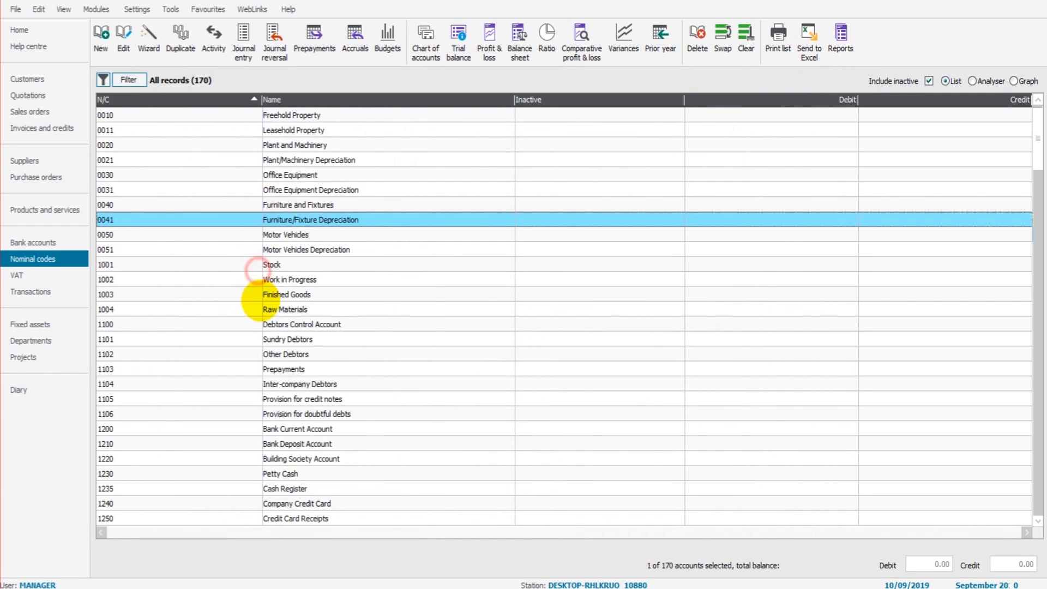
left_click(357, 264)
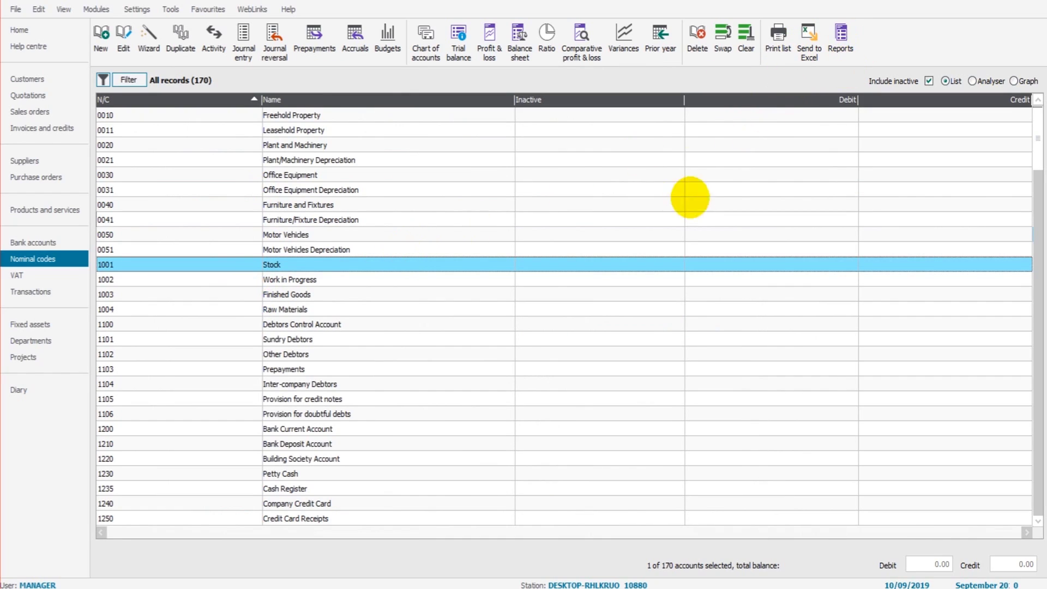
left_click(746, 43)
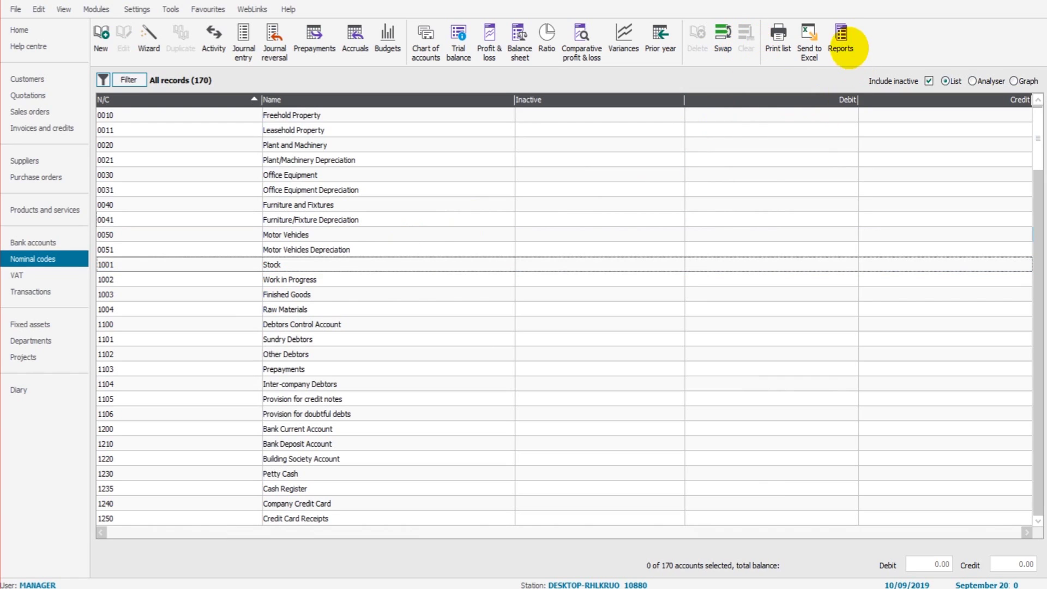
Preview the Nominal List report again, scroll through its three pages, and close it
left_click(840, 40)
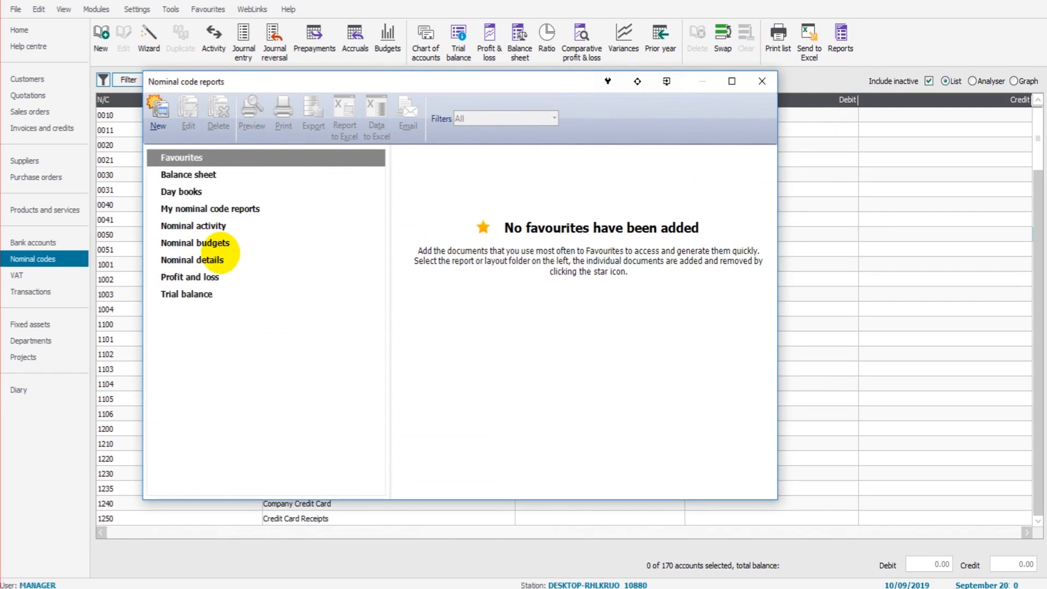
left_click(343, 258)
left_click(590, 327)
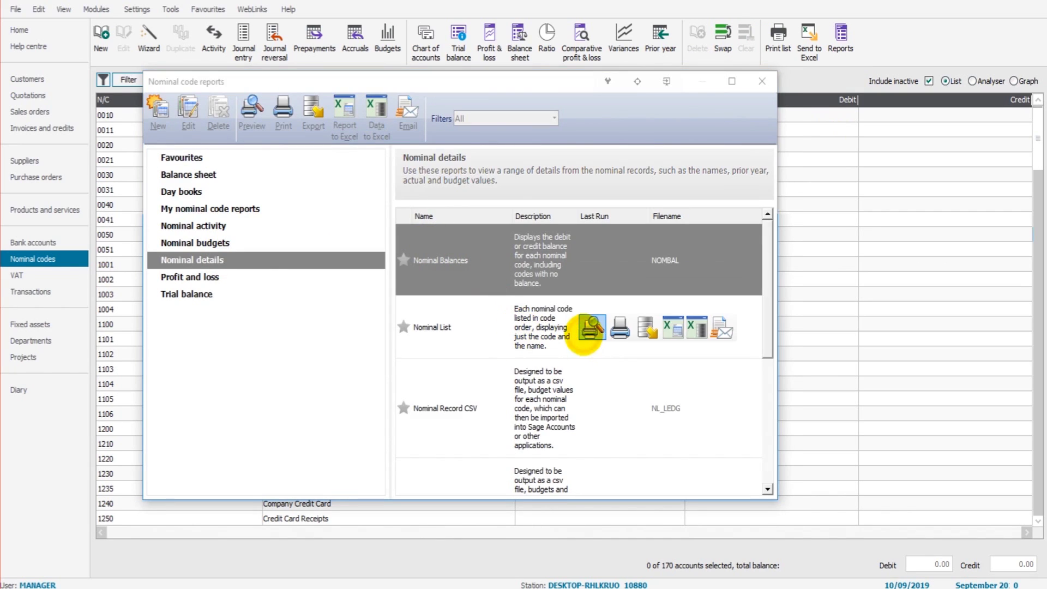
left_click(567, 347)
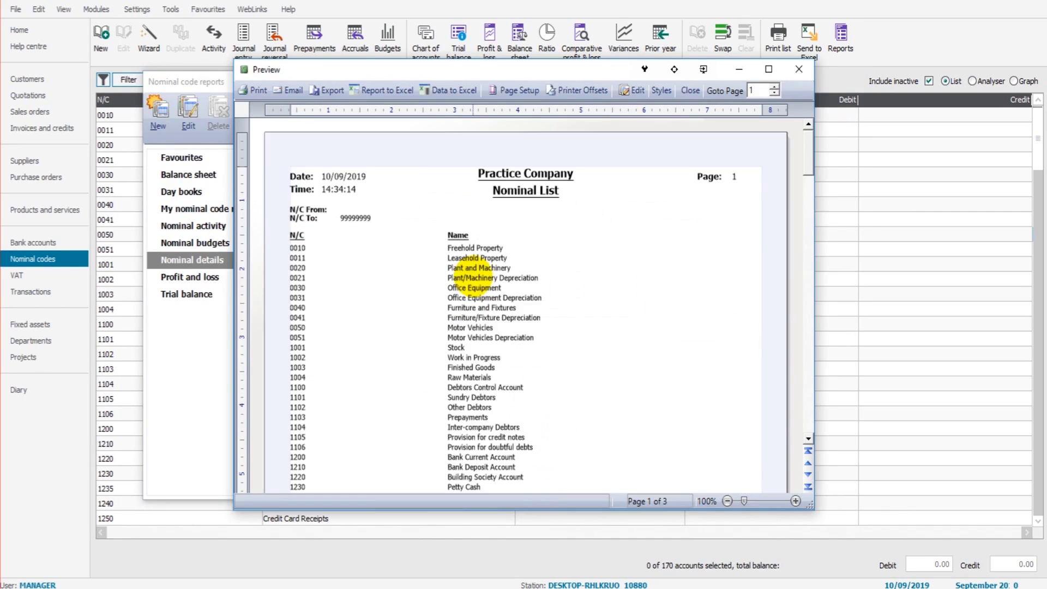
scroll(491, 347, "down", 10)
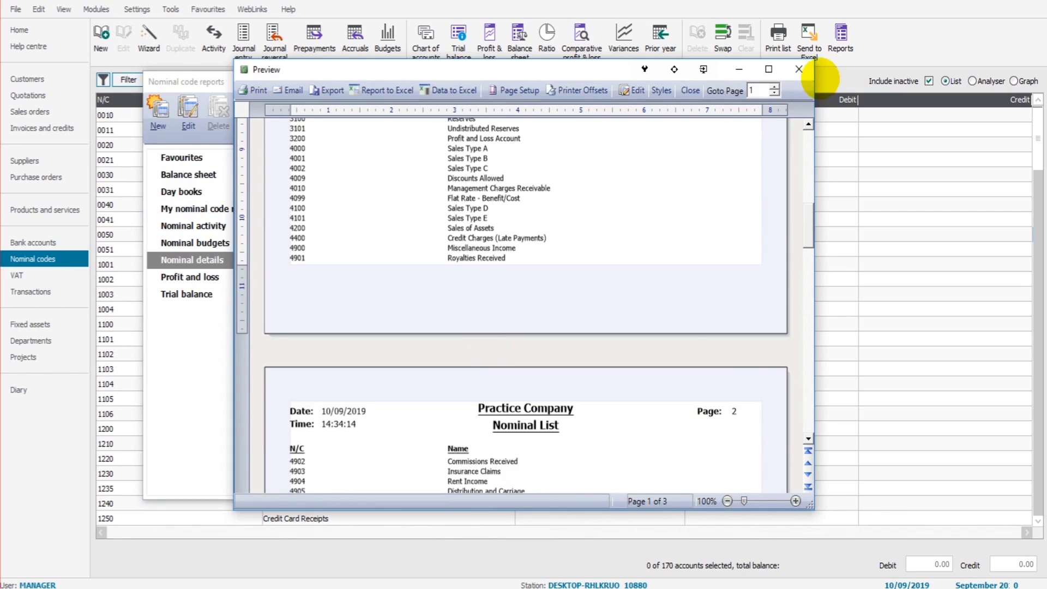
left_click_drag(801, 236, 804, 396)
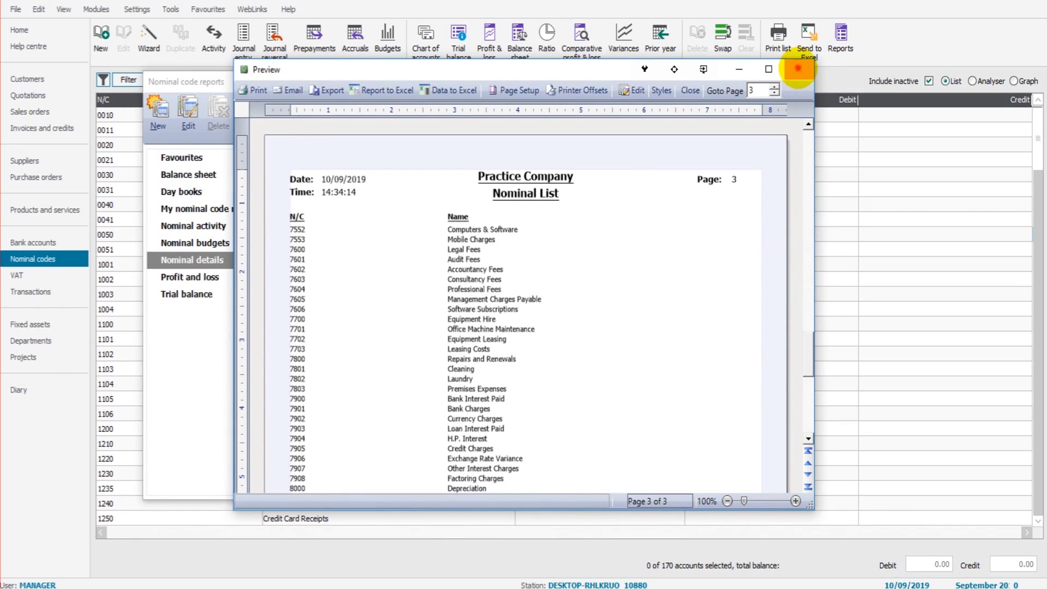
left_click(798, 68)
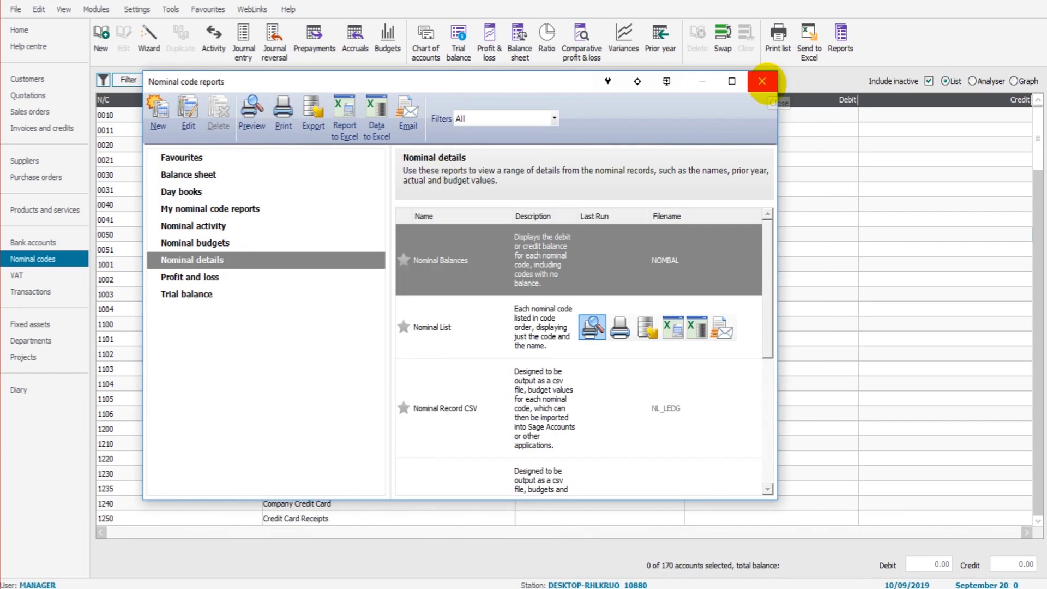
left_click(762, 81)
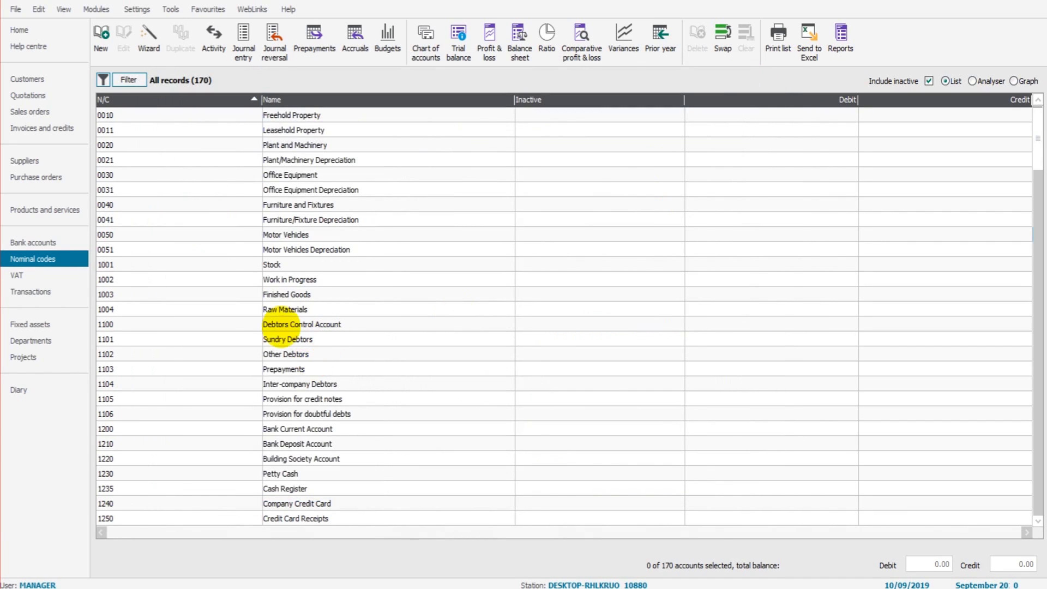
scroll(214, 299, "down", 1)
scroll(214, 299, "down", 2)
scroll(213, 303, "up", 4)
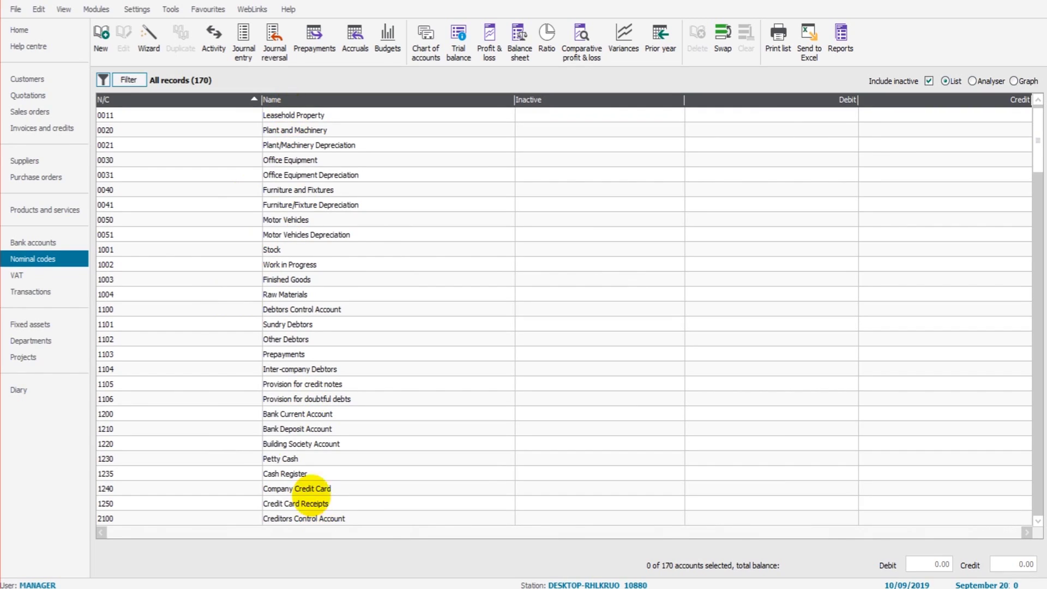
left_click(130, 170)
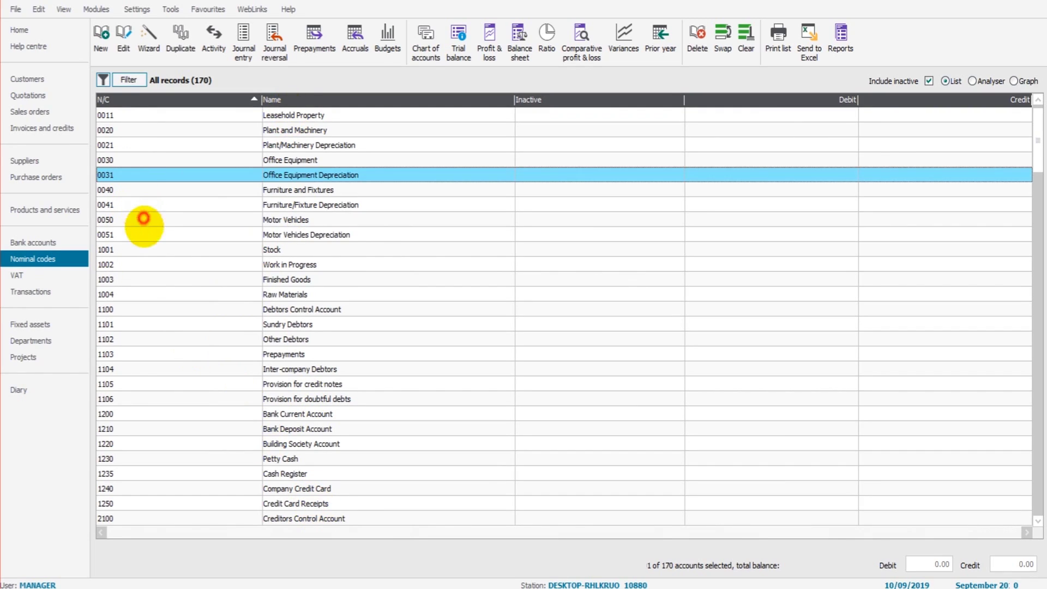
left_click(146, 220)
left_click(156, 309)
left_click(167, 115)
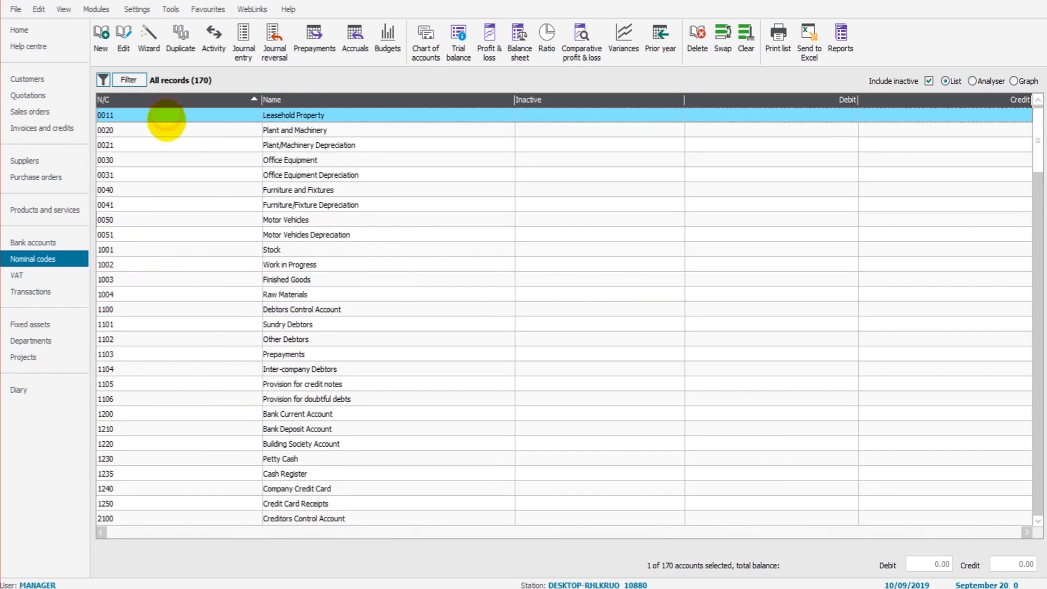
scroll(175, 194, "down", 2)
scroll(183, 197, "up", 1)
scroll(163, 152, "up", 2)
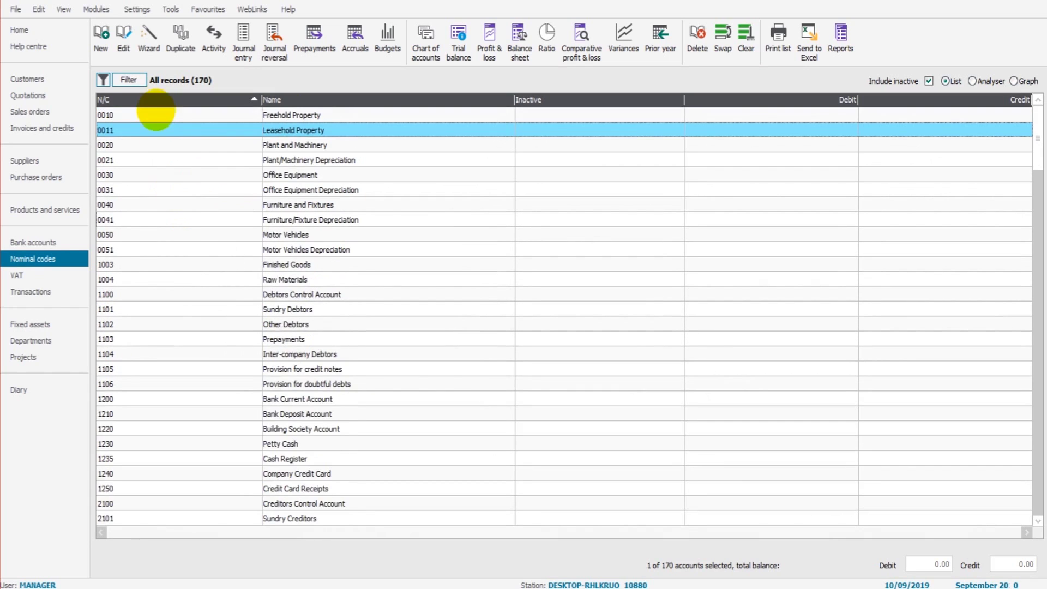
scroll(162, 319, "down", 5)
scroll(166, 346, "down", 5)
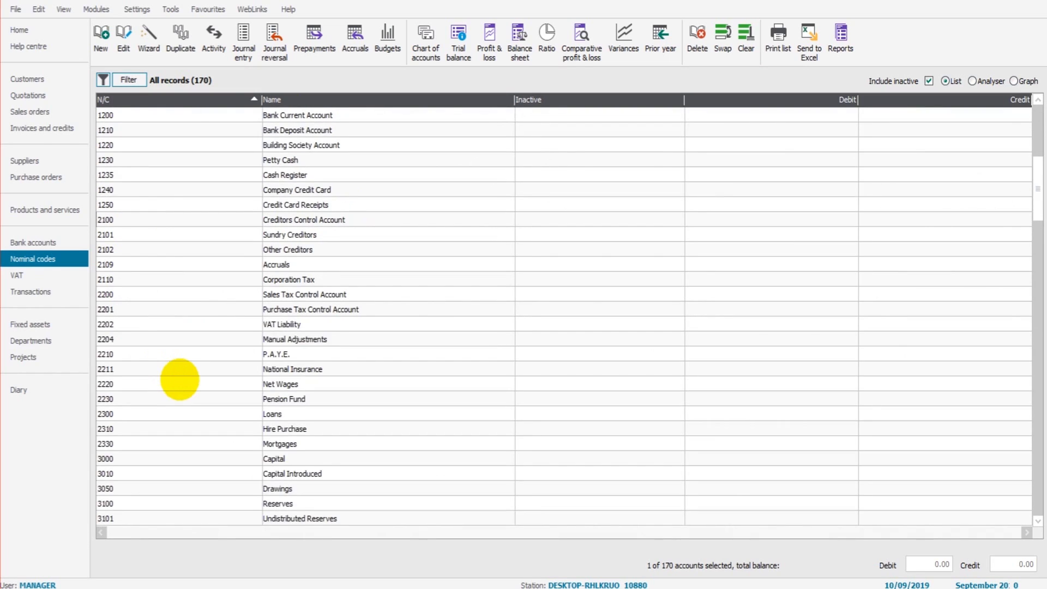
scroll(180, 376, "up", 4)
scroll(177, 356, "up", 5)
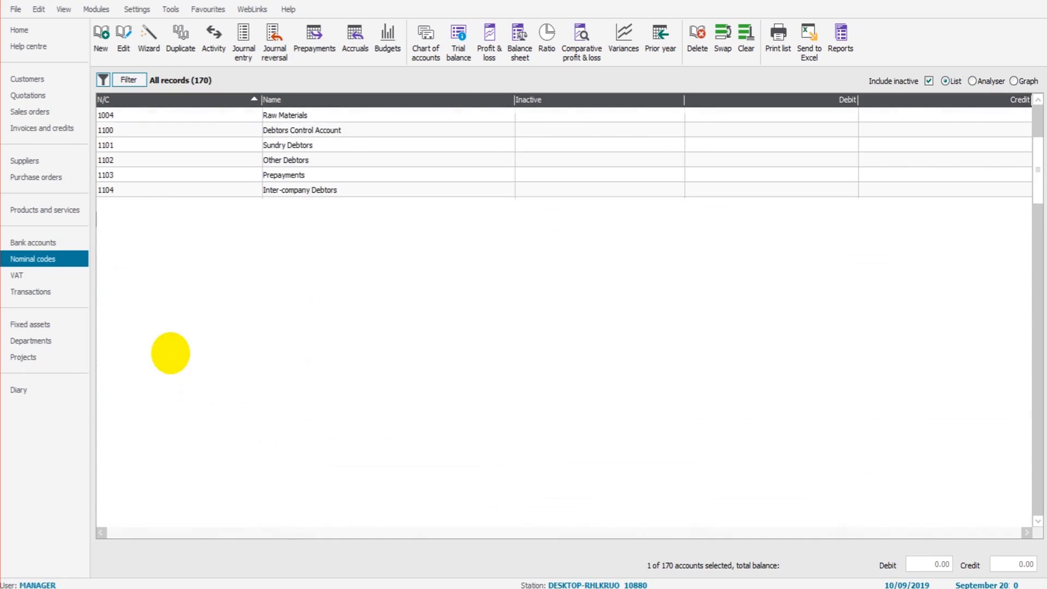
scroll(162, 311, "up", 1)
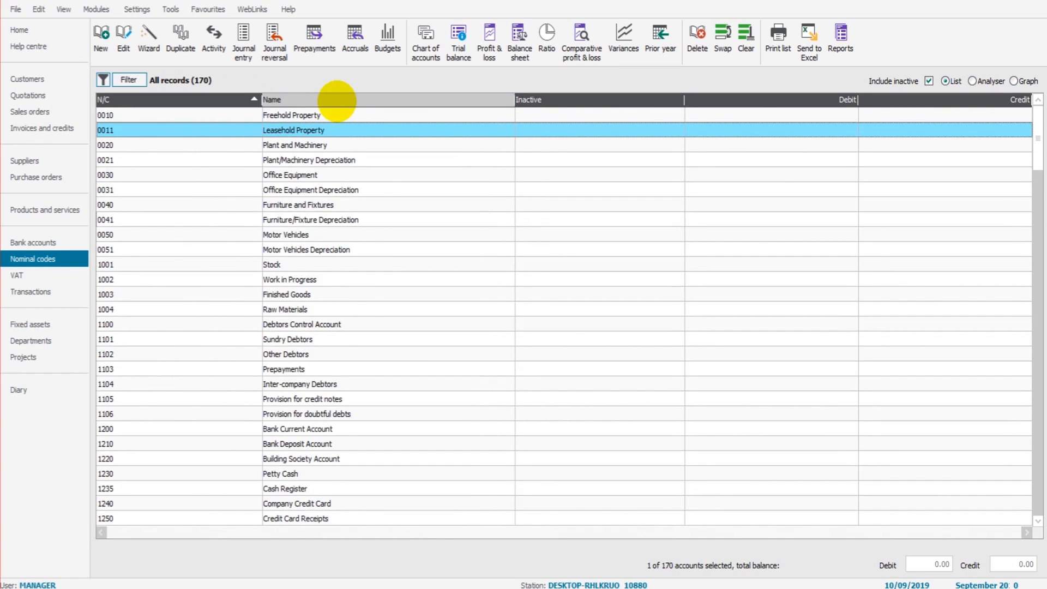
left_click(337, 101)
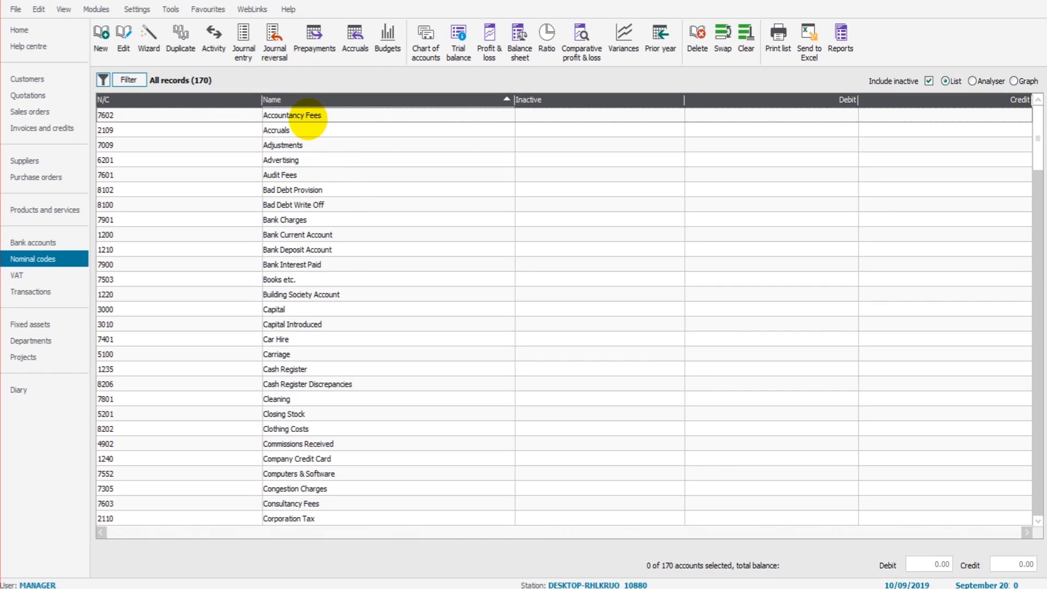
left_click(308, 117)
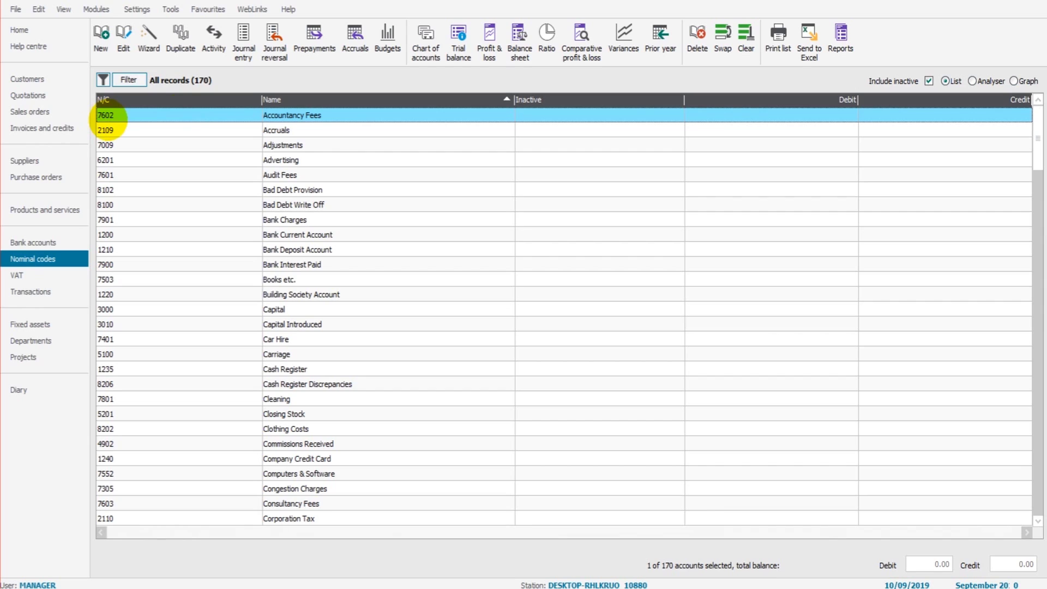
scroll(425, 321, "down", 3)
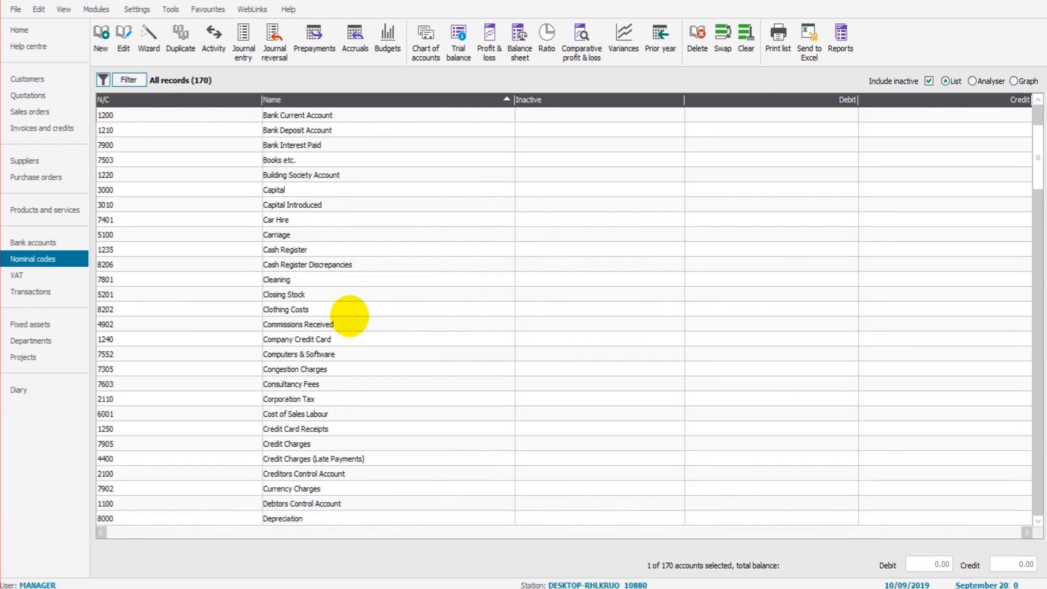
scroll(349, 315, "up", 1)
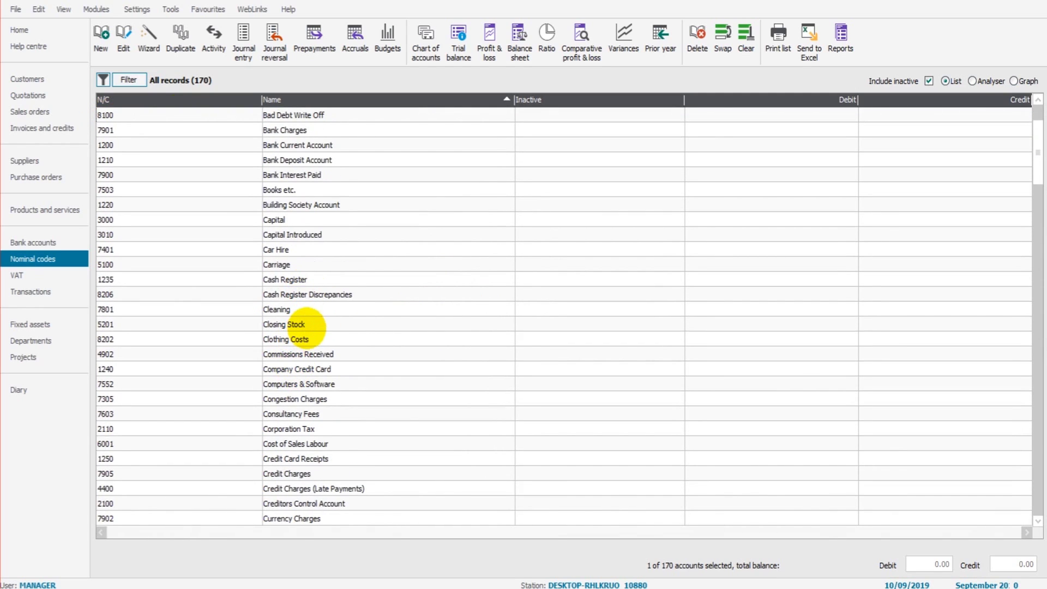
left_click(306, 338)
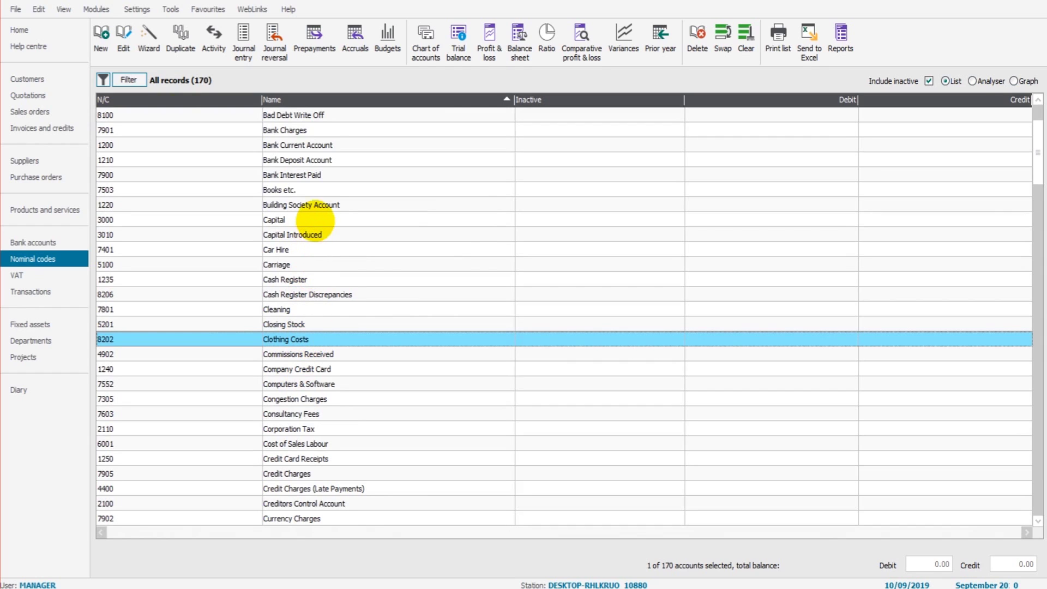
left_click(316, 218)
scroll(344, 180, "up", 2)
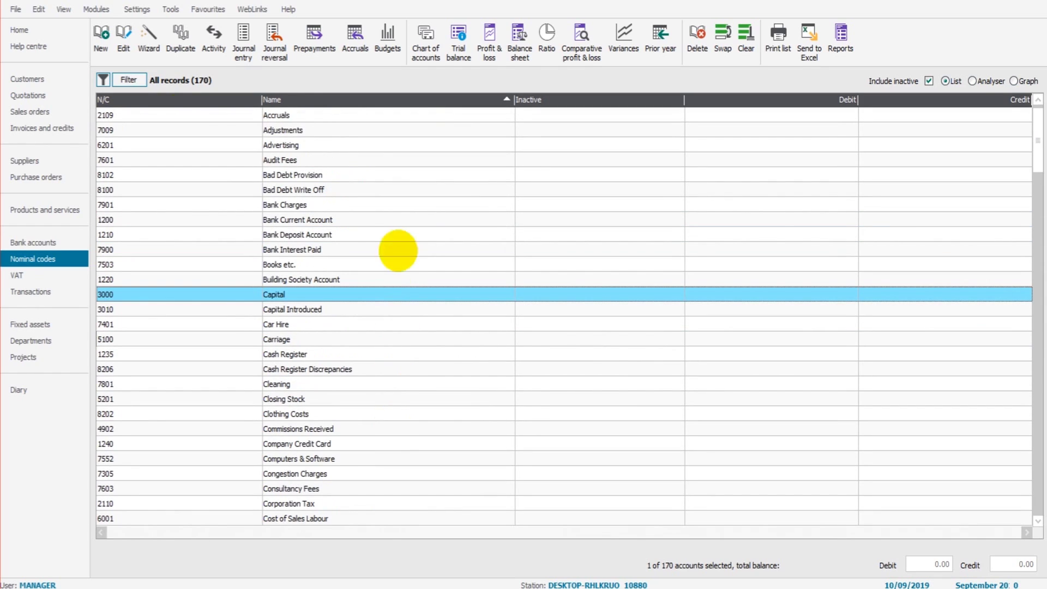
scroll(398, 284, "up", 1)
scroll(392, 332, "down", 3)
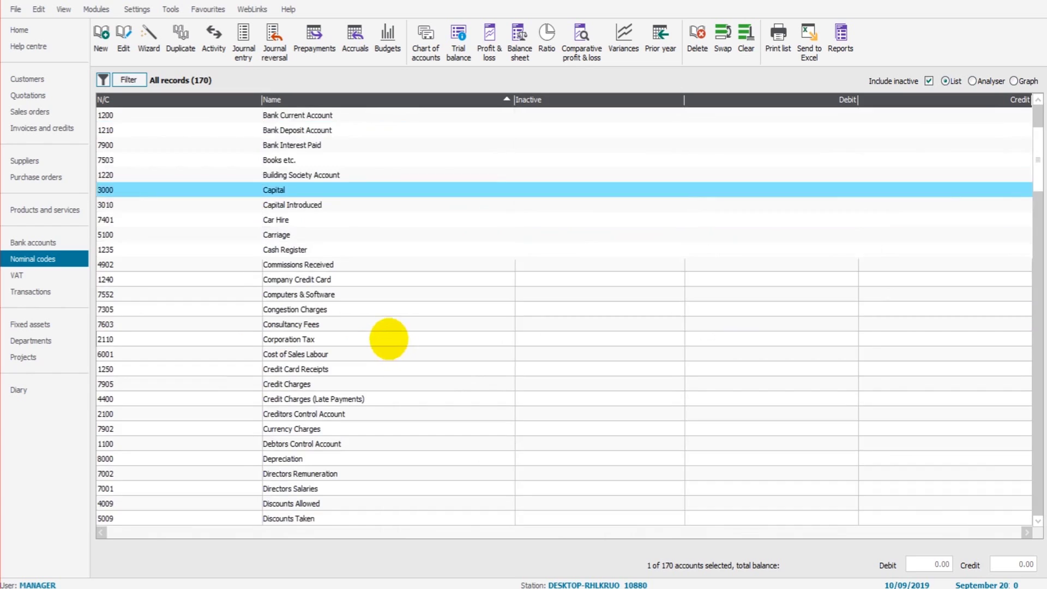
left_click(385, 248)
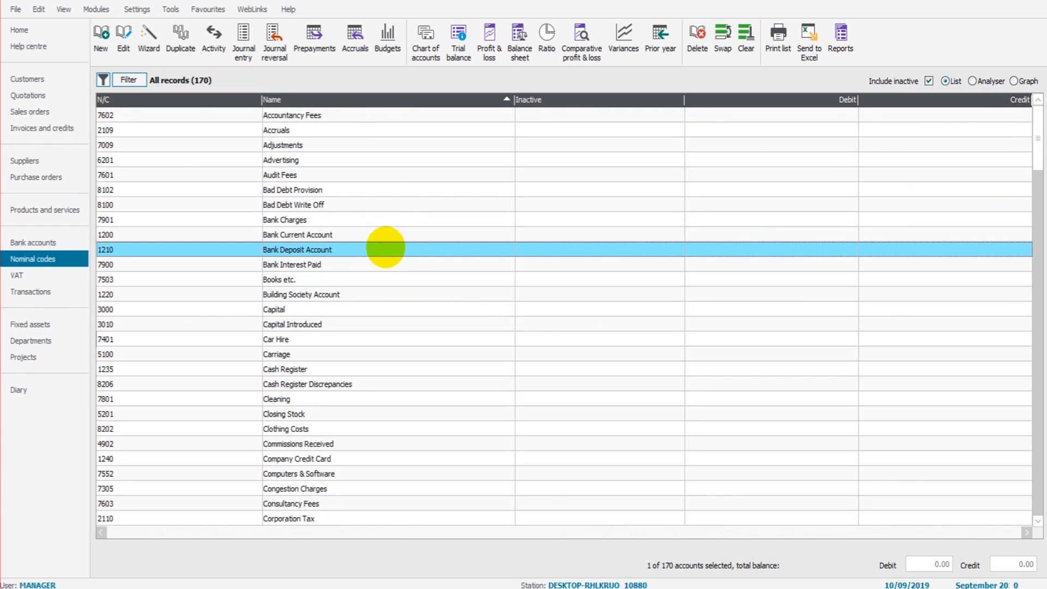
left_click(390, 191)
scroll(463, 347, "down", 2)
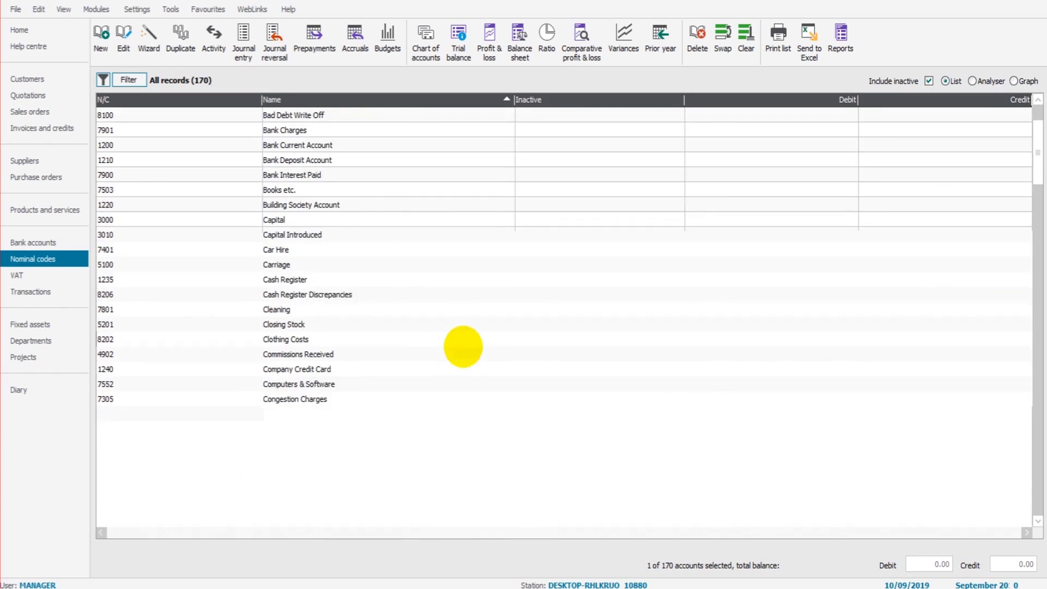
scroll(463, 346, "down", 3)
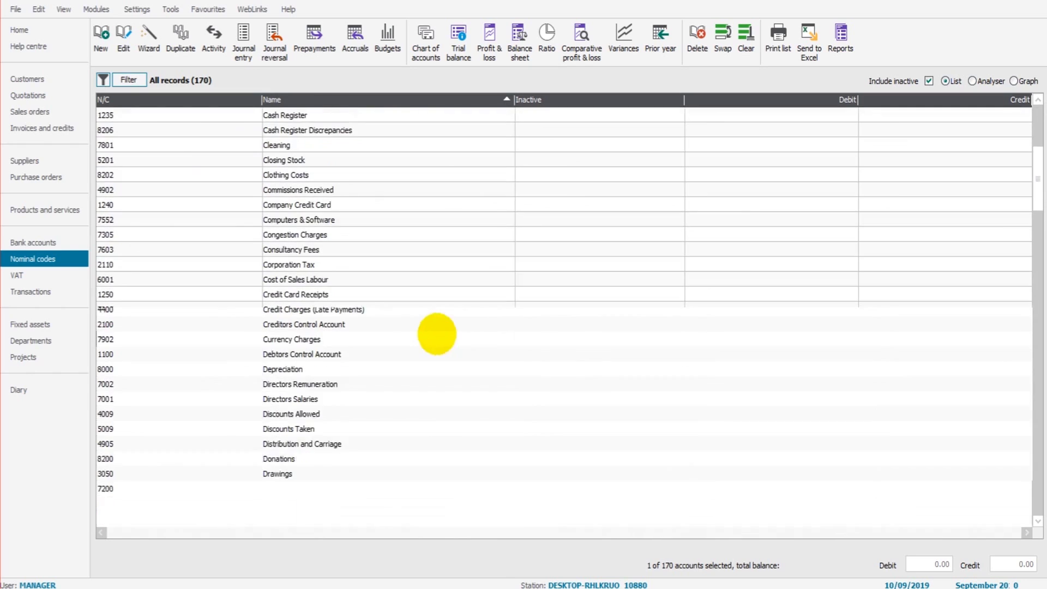
scroll(437, 334, "up", 6)
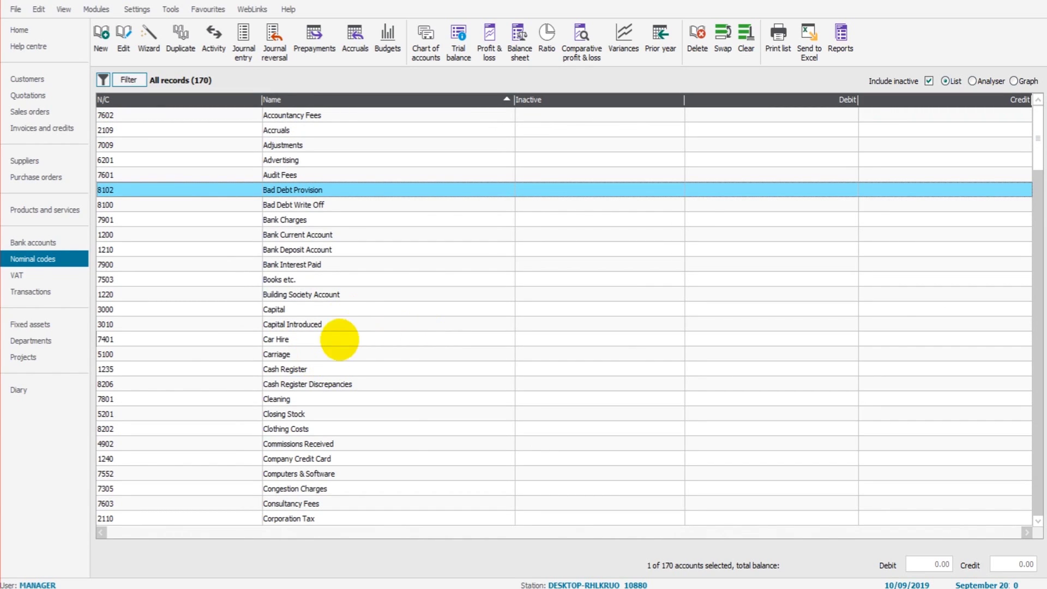
scroll(344, 338, "down", 1)
scroll(351, 338, "up", 2)
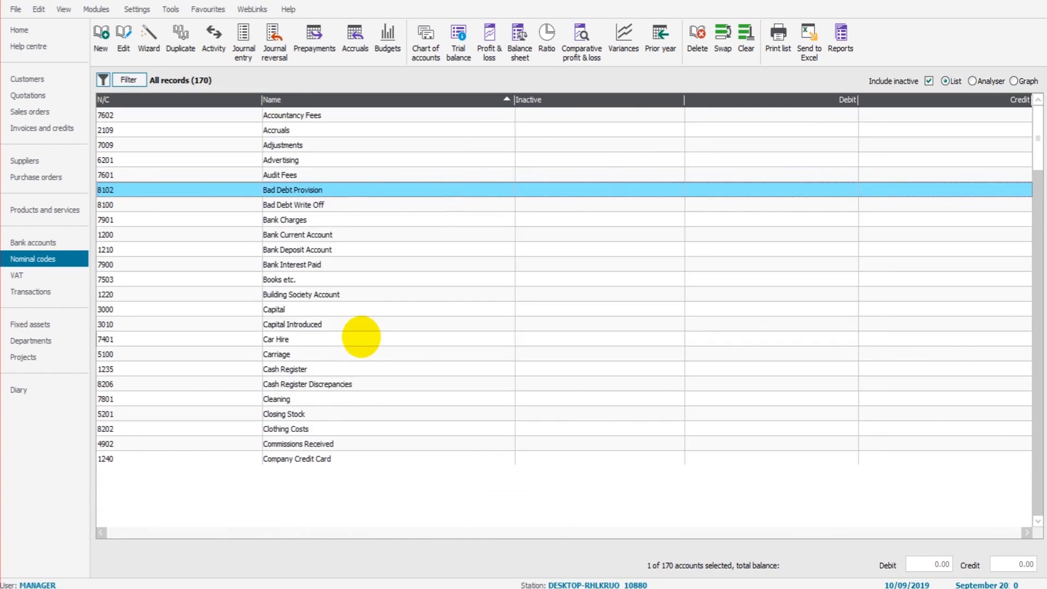
scroll(357, 338, "down", 2)
scroll(361, 337, "up", 3)
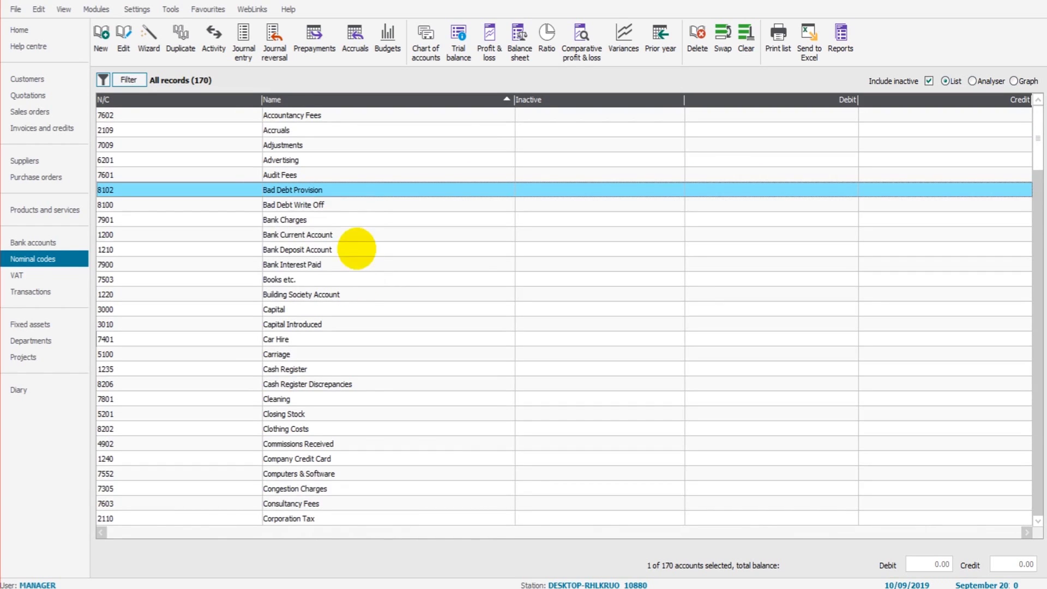
left_click(363, 207)
left_click(375, 160)
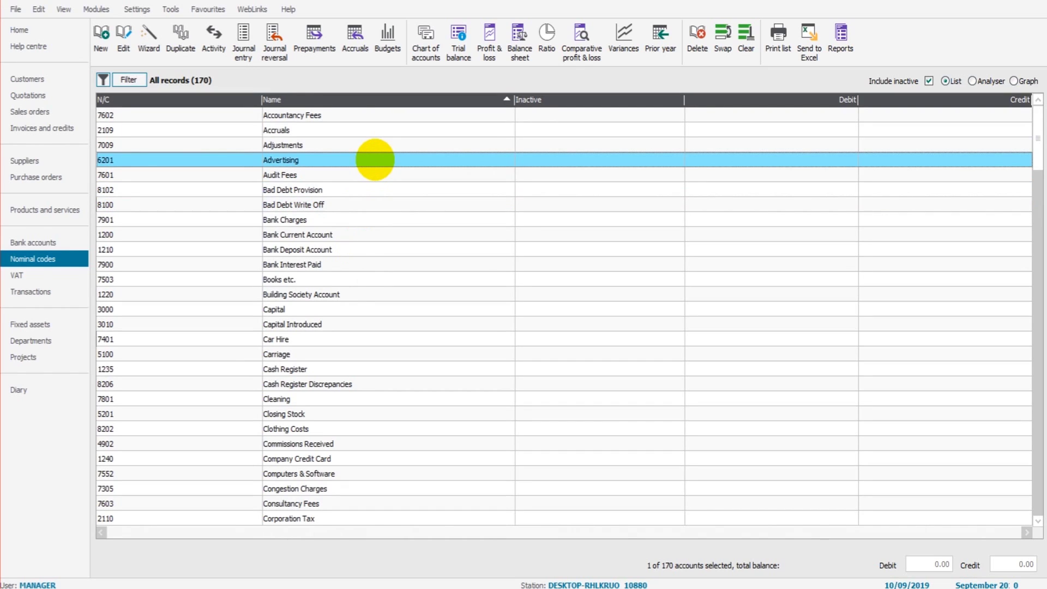
scroll(375, 160, "down", 15)
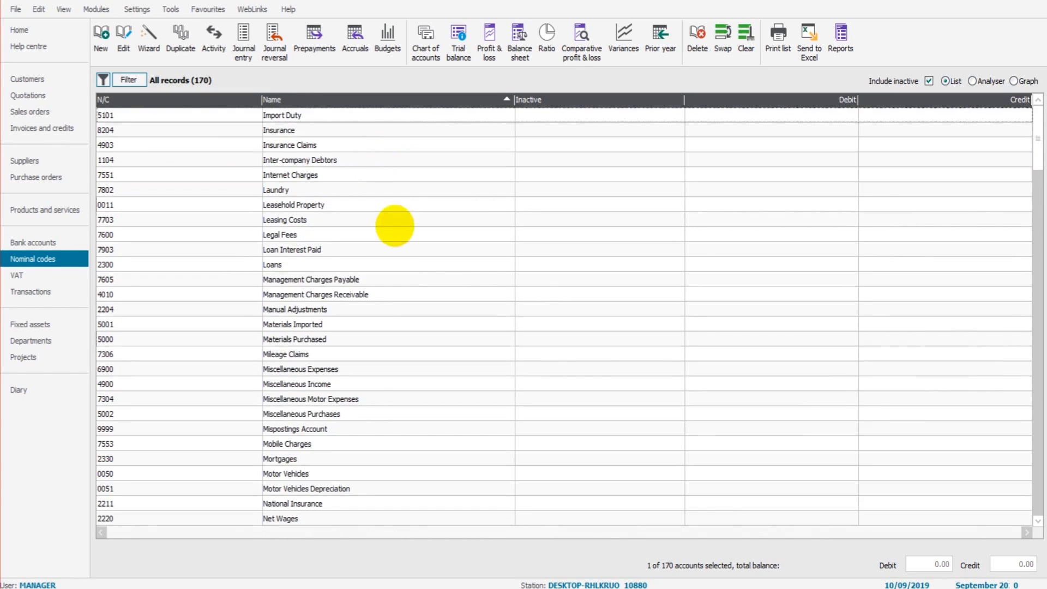
left_click(300, 131)
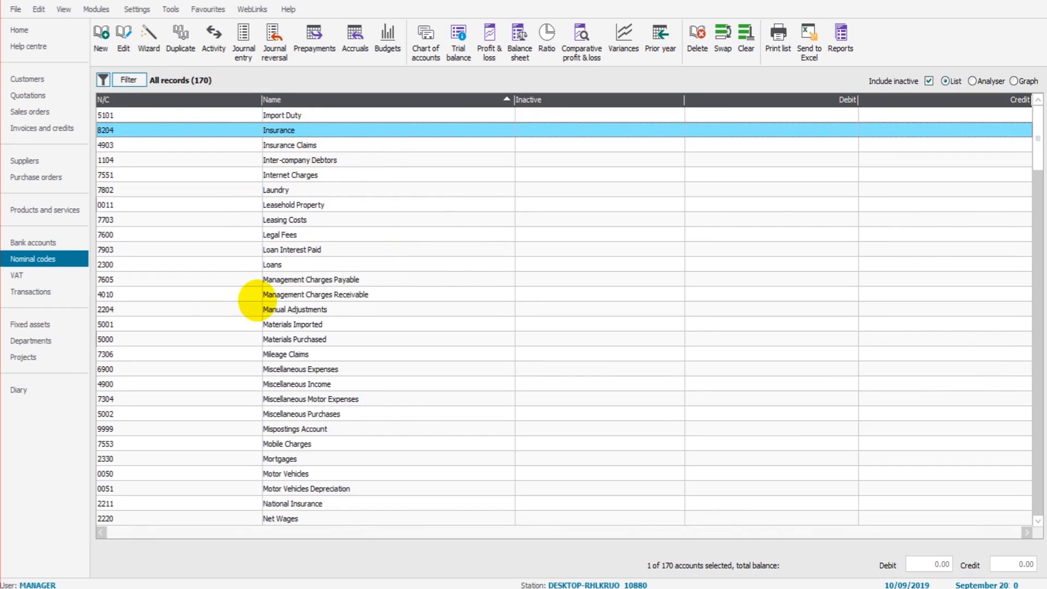
left_click(355, 173)
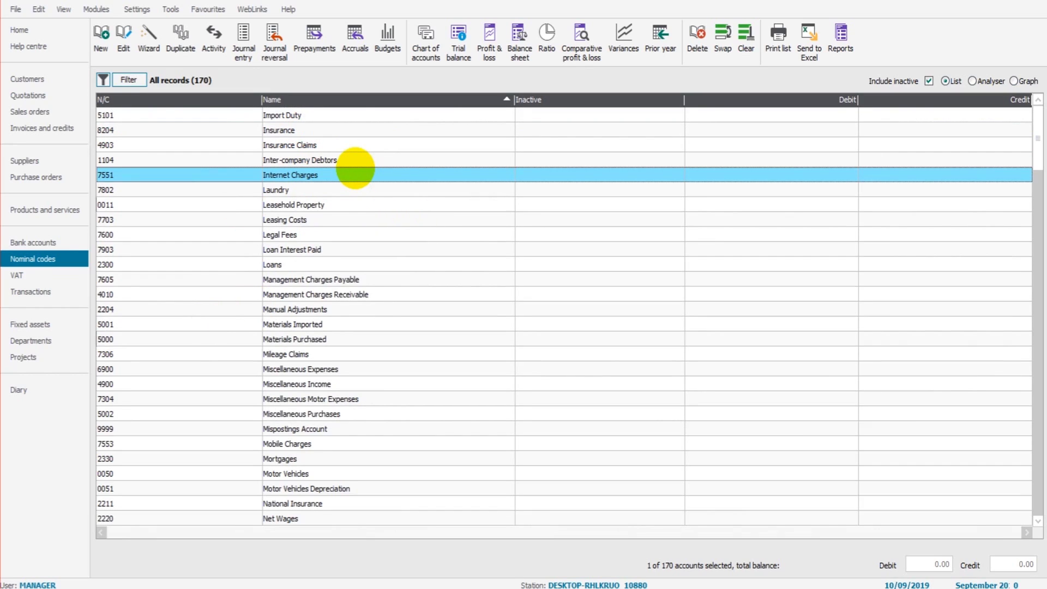
scroll(355, 168, "down", 15)
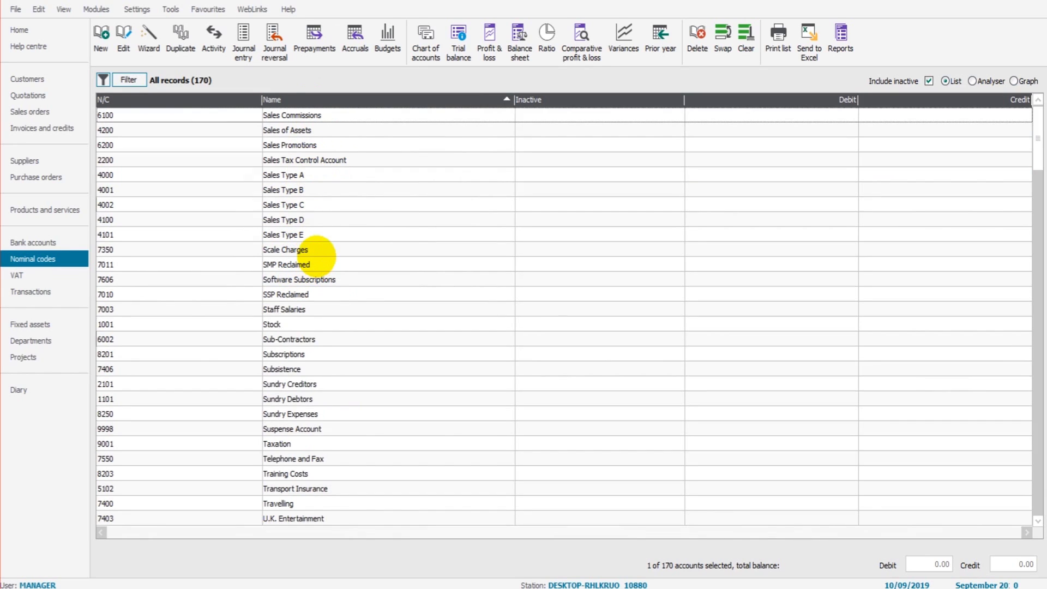
scroll(316, 256, "up", 1)
left_click(327, 188)
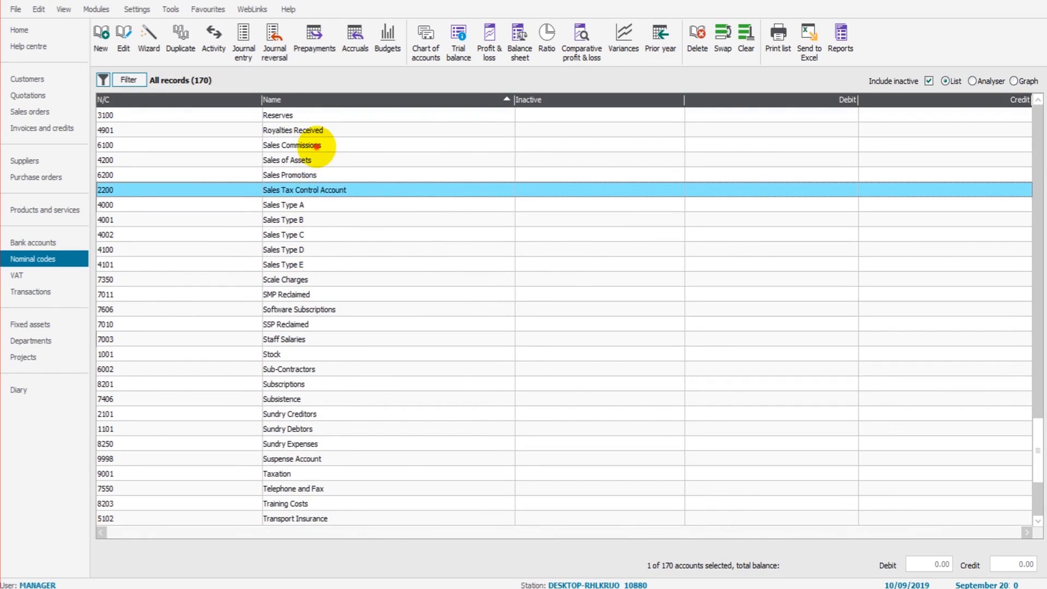
left_click(316, 146)
scroll(273, 232, "up", 2)
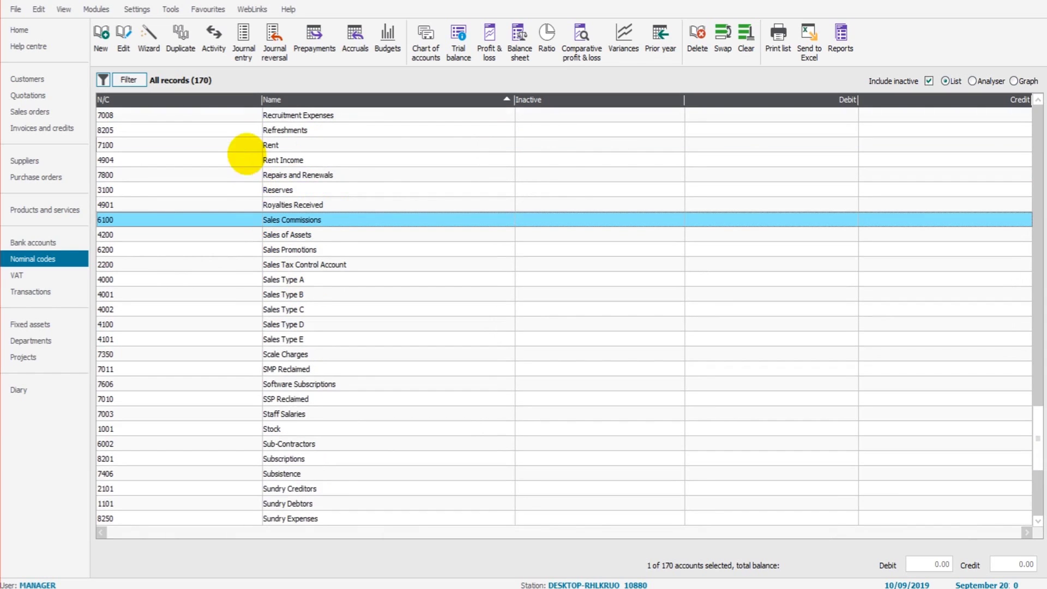
Sort the list by the N/C column, scroll through it, and return to the top
left_click(214, 100)
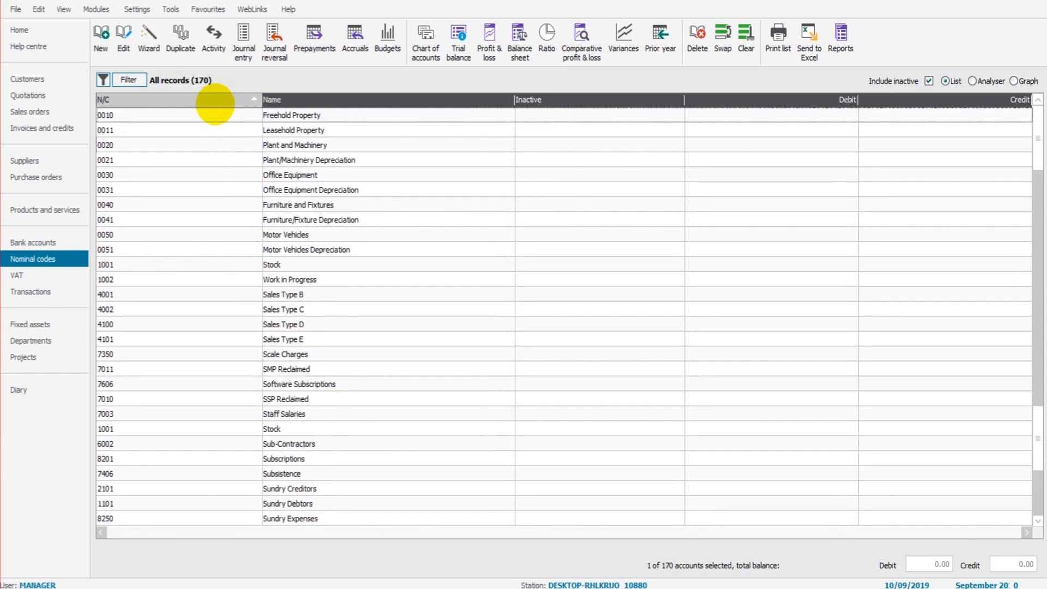
scroll(231, 306, "down", 2)
scroll(229, 304, "up", 2)
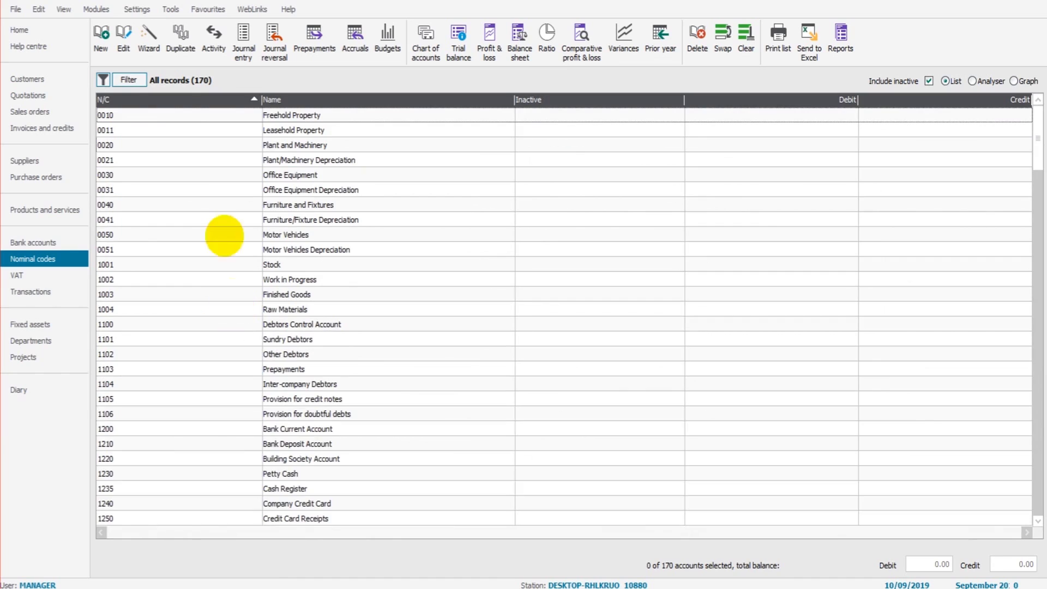
left_click(223, 211)
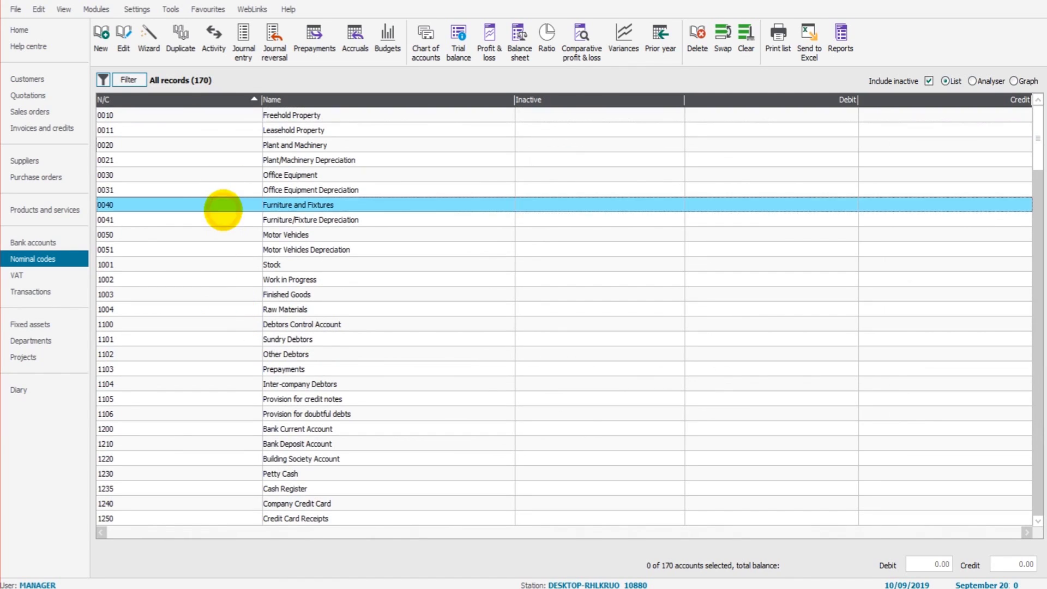
scroll(223, 211, "down", 15)
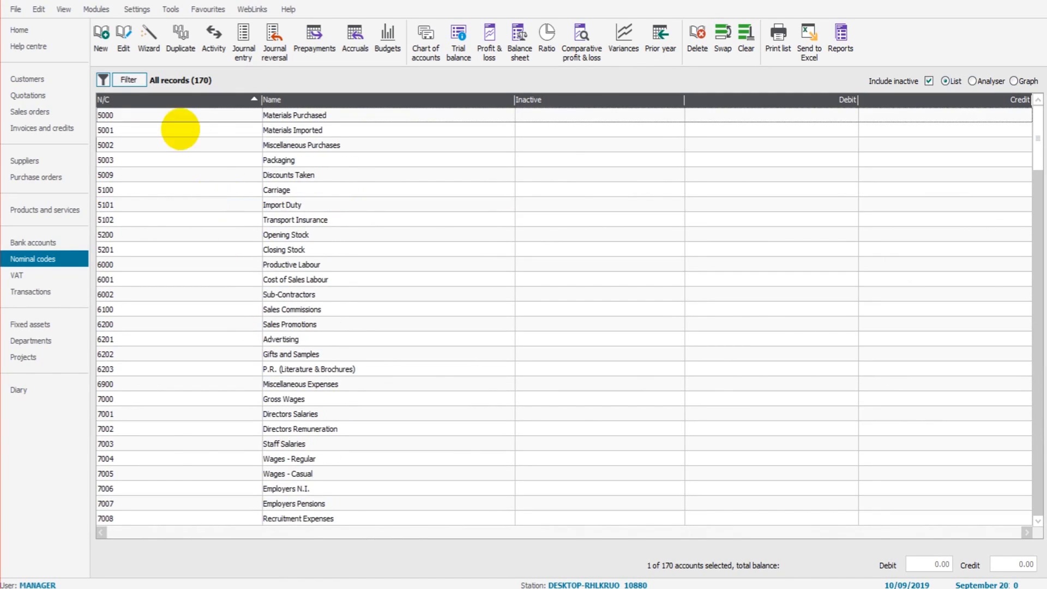
scroll(181, 185, "down", 15)
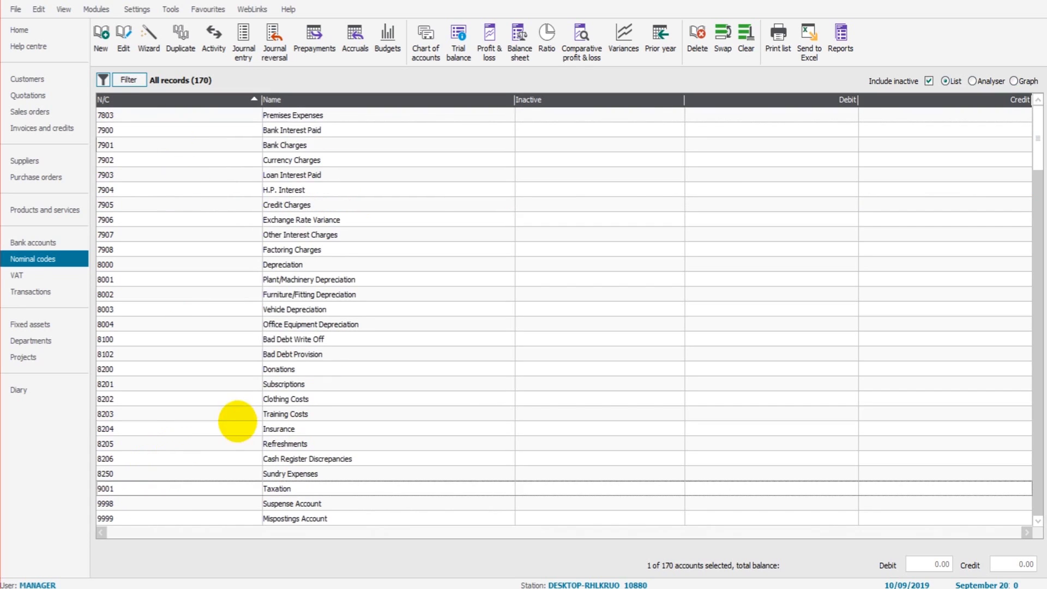
scroll(250, 411, "up", 9)
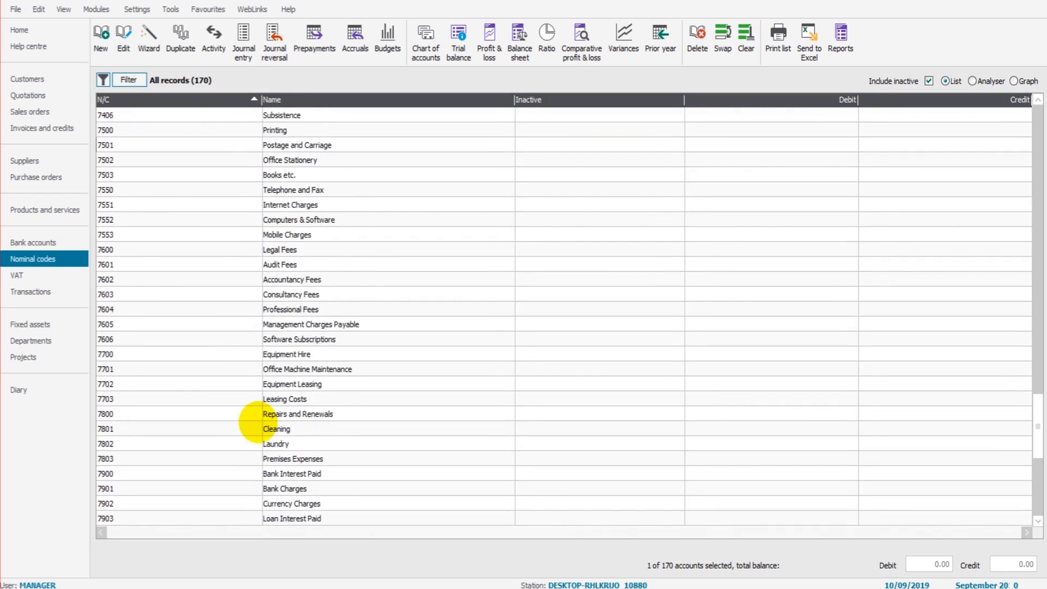
scroll(249, 425, "up", 8)
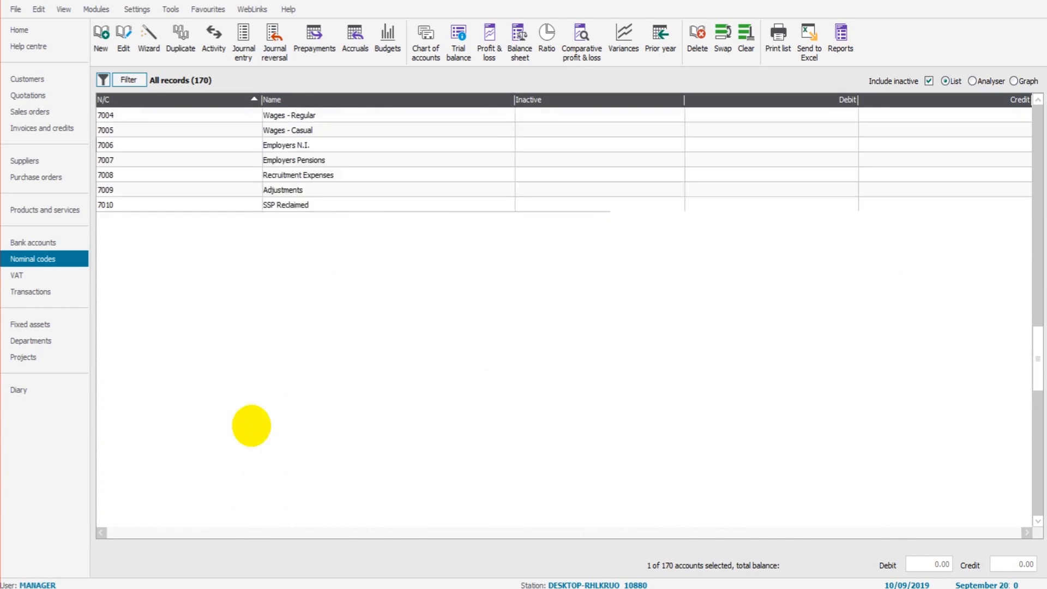
scroll(251, 425, "up", 3)
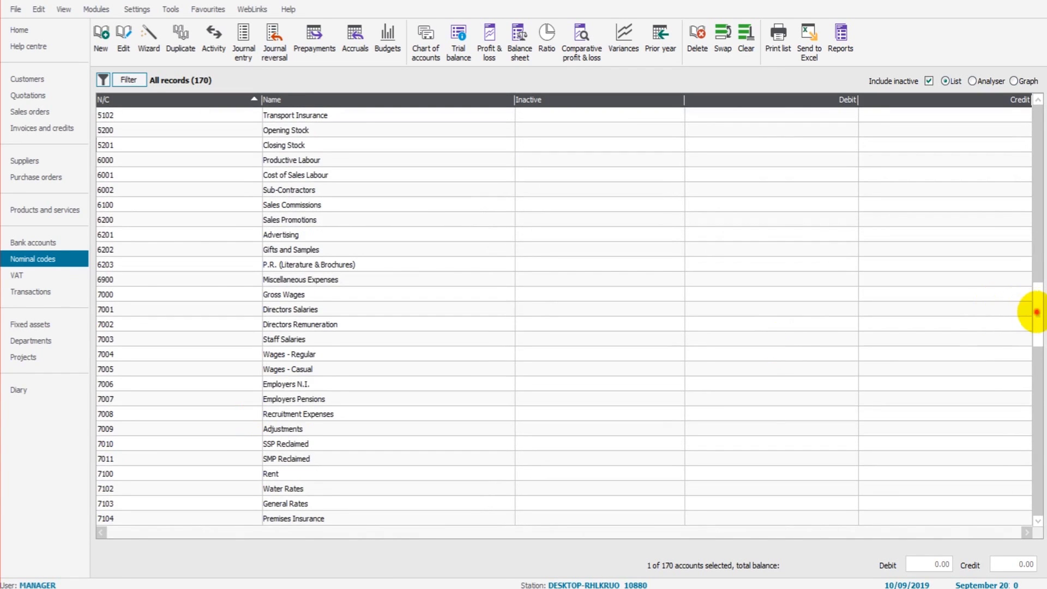
left_click_drag(1040, 141, 1029, 130)
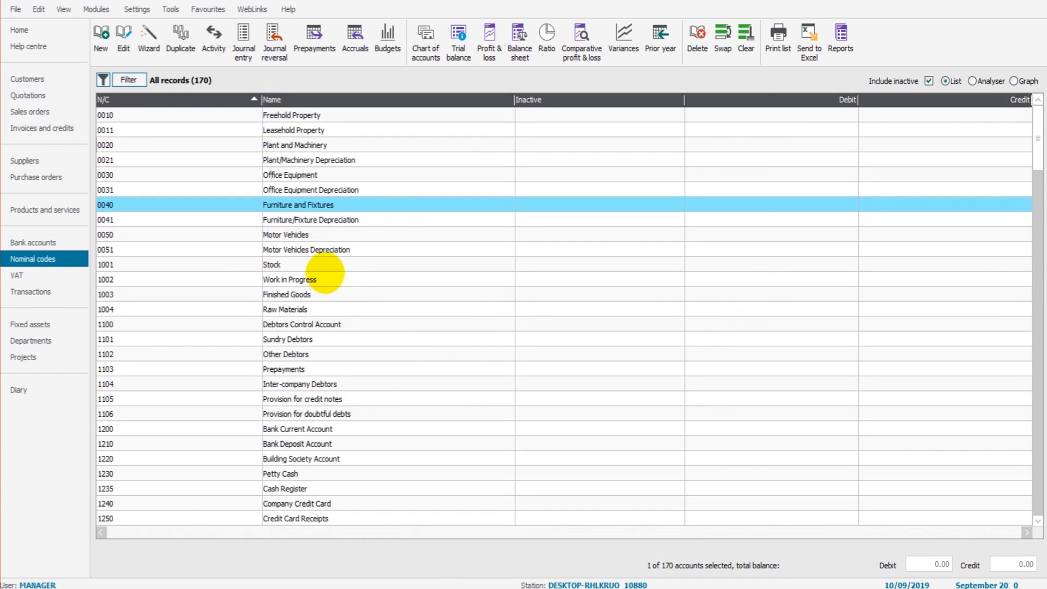
Scroll to the sales codes, selecting 3200, 4000, 4001 and 4002 in turn
scroll(345, 381, "down", 3)
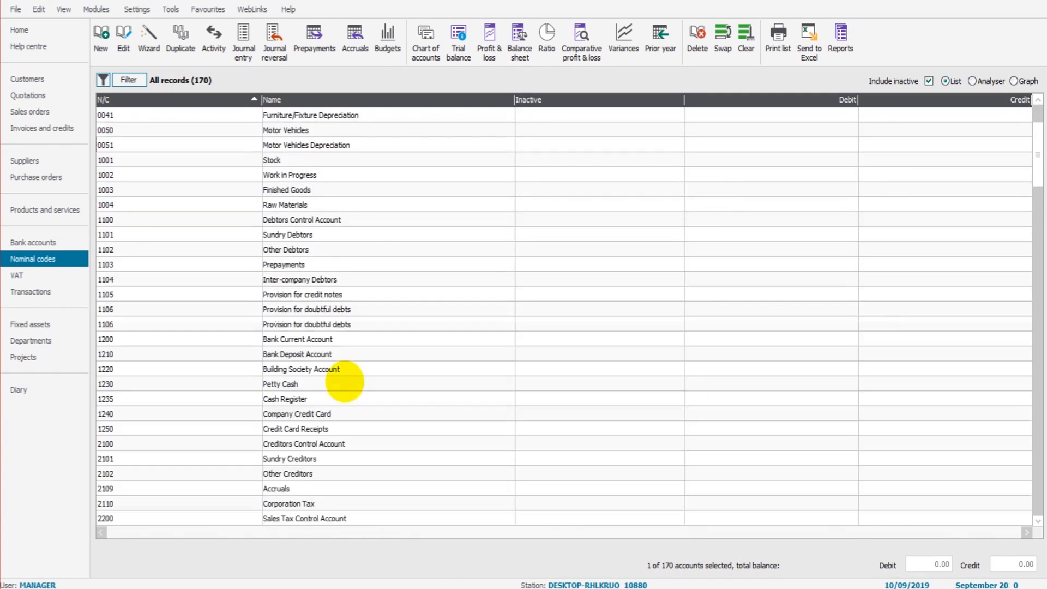
scroll(344, 382, "down", 12)
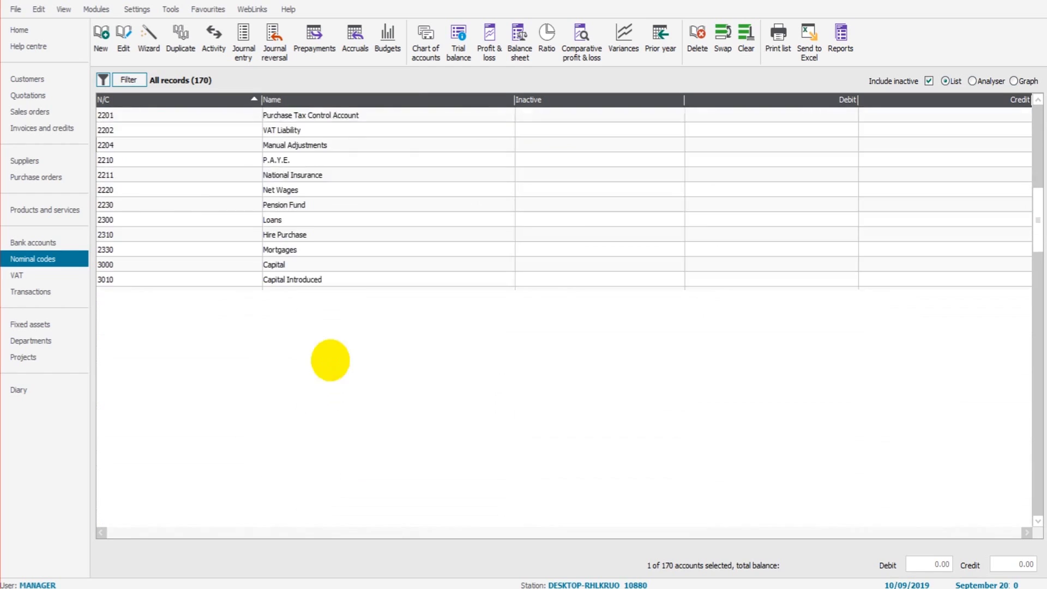
left_click(338, 324)
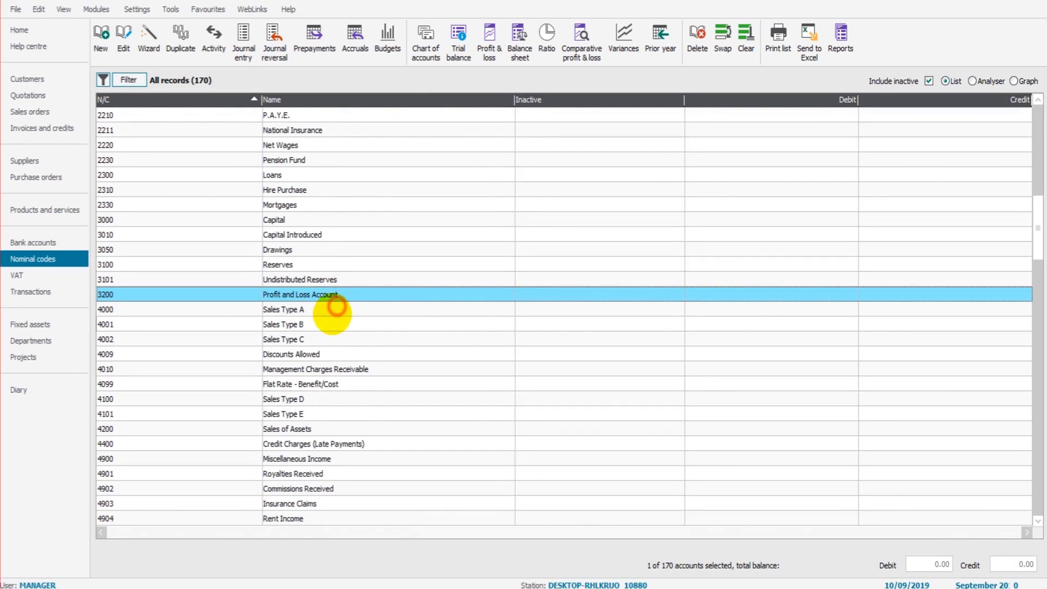
left_click(336, 307)
left_click(316, 324)
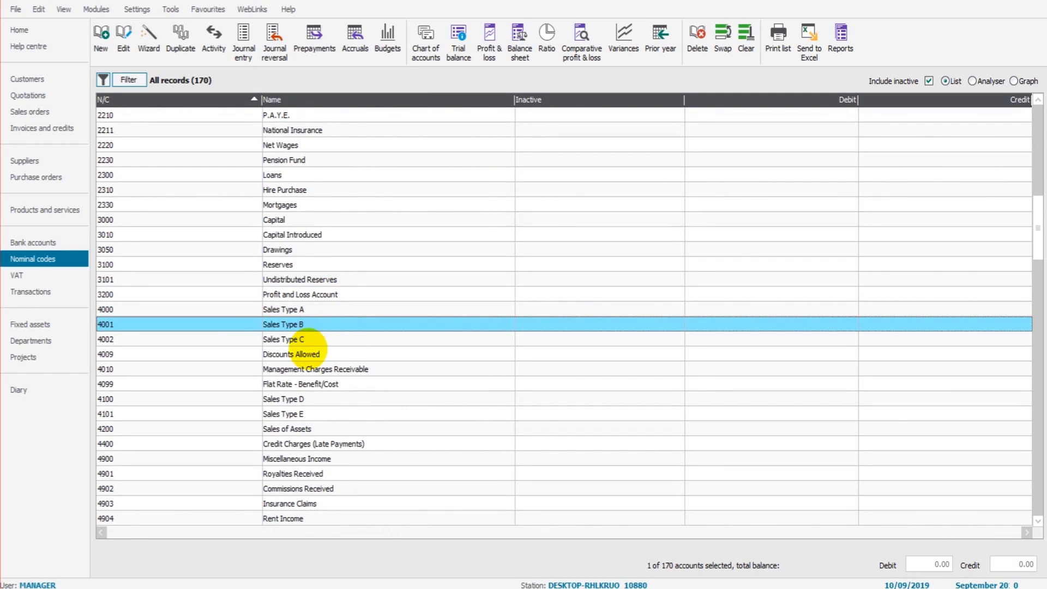
left_click(311, 339)
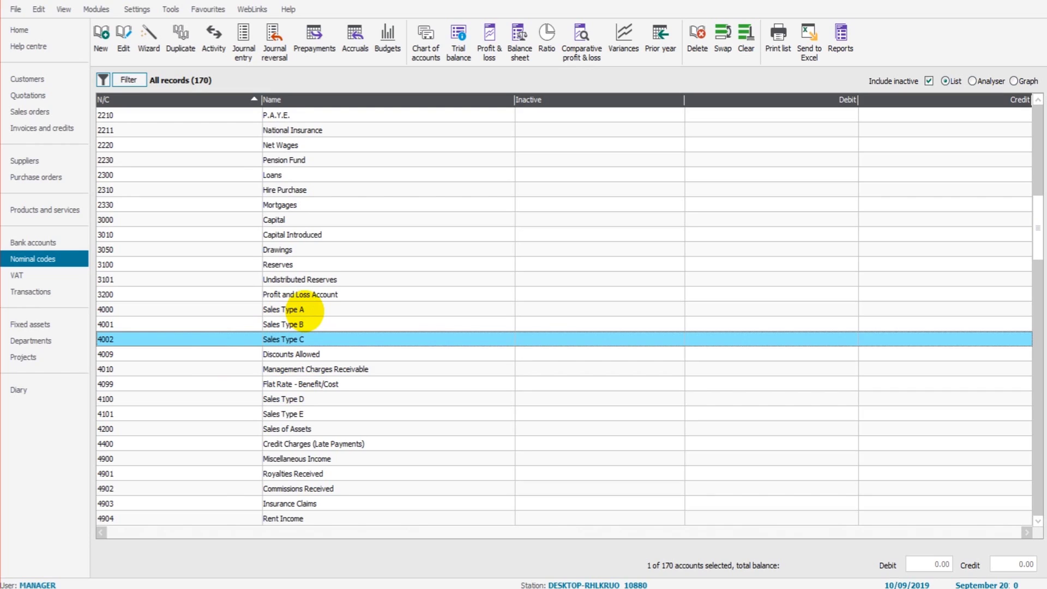
Rename code 4000 Sales Type A to Sales North and save the record
left_click(305, 310)
double_click(304, 309)
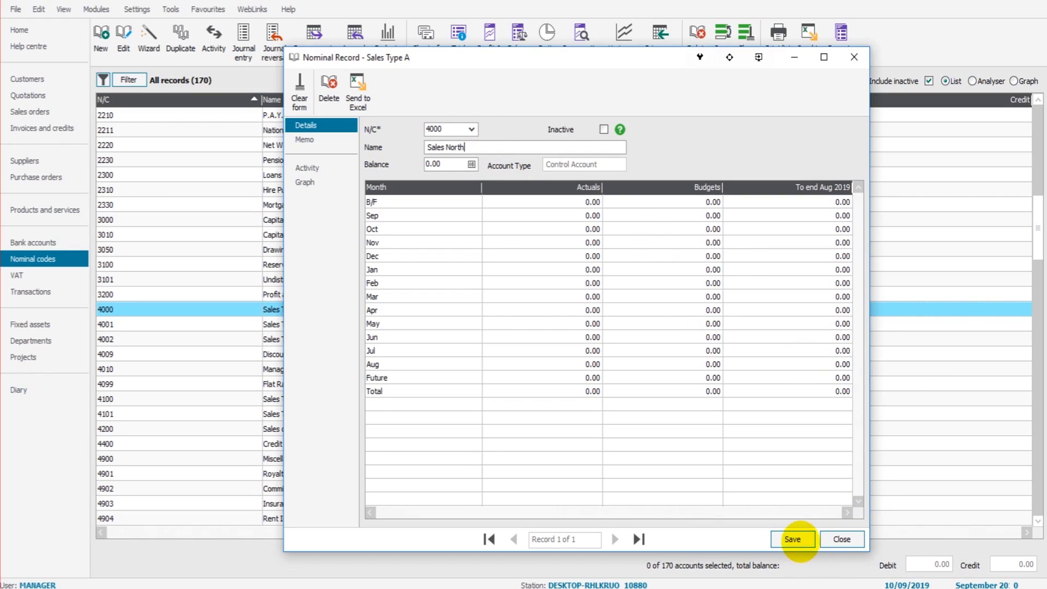
left_click(842, 539)
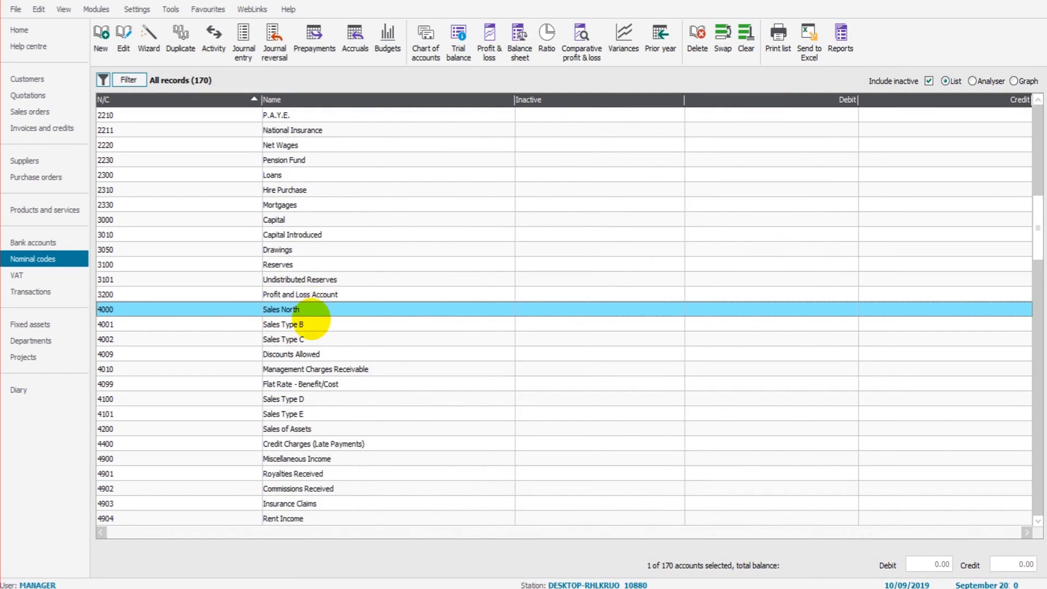
left_click(313, 324)
left_click(284, 310)
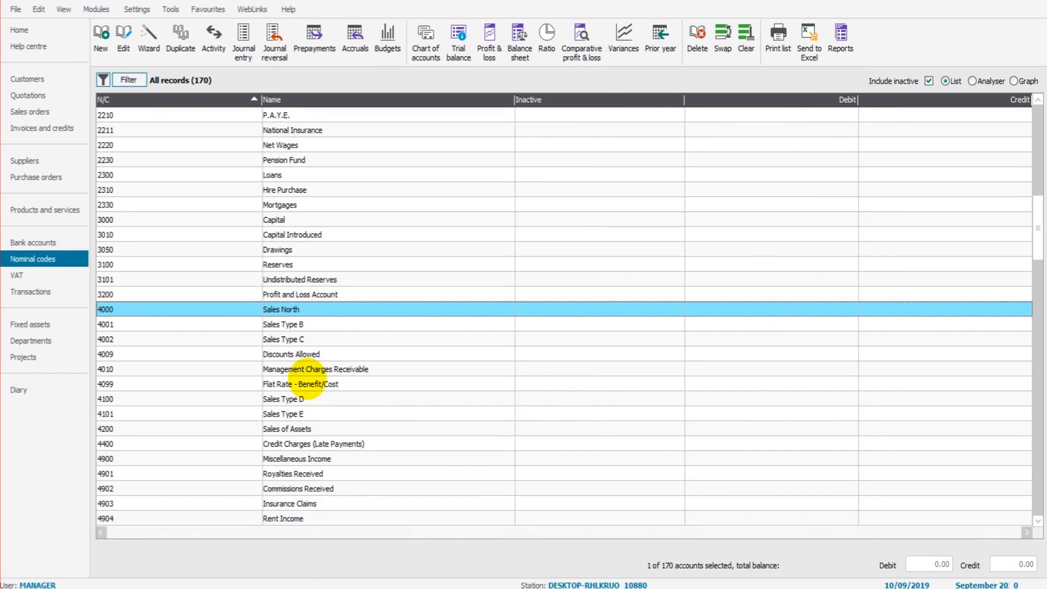
Edit code 4001, change its name from Sales Type B to Sales South, and save it
left_click(322, 325)
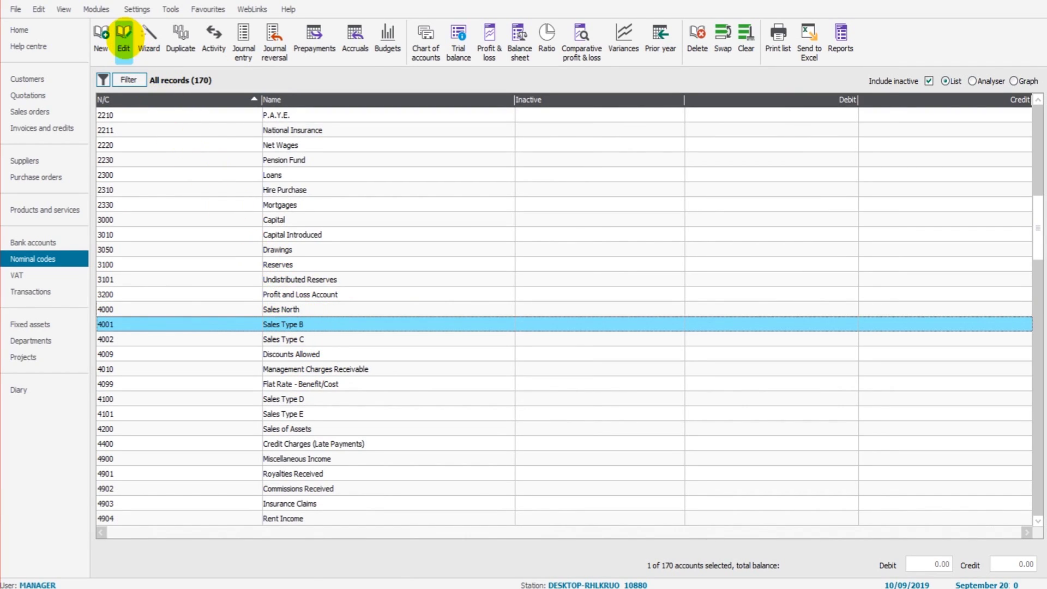
left_click(124, 37)
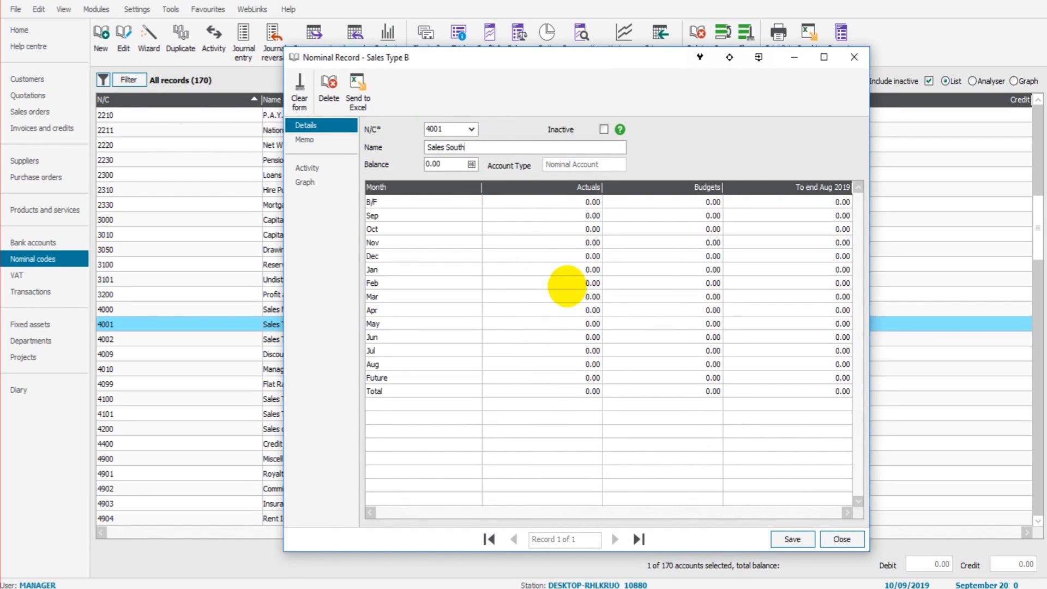
left_click(791, 539)
left_click(841, 539)
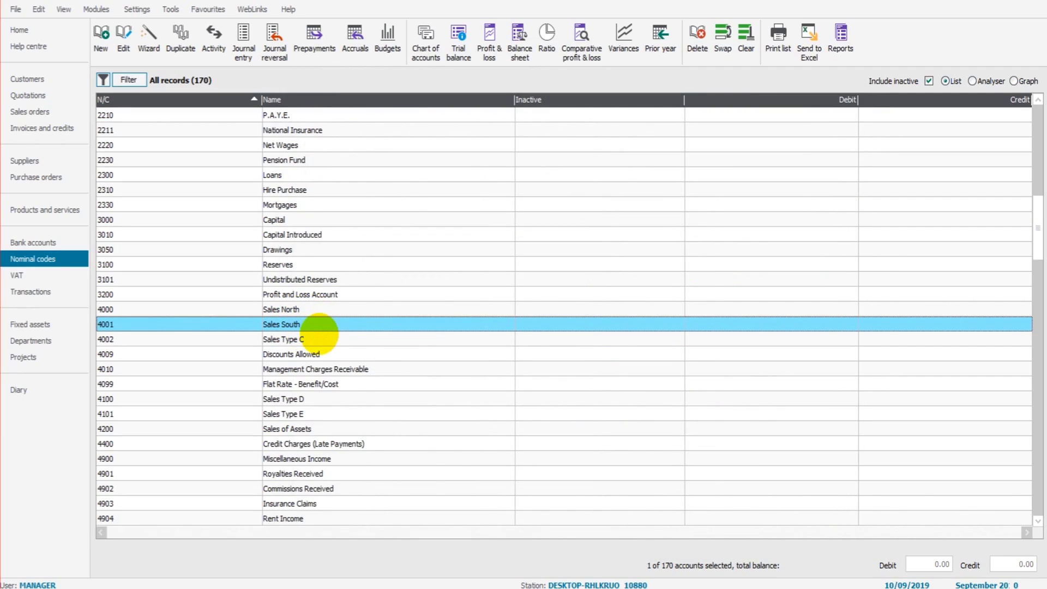
left_click(320, 340)
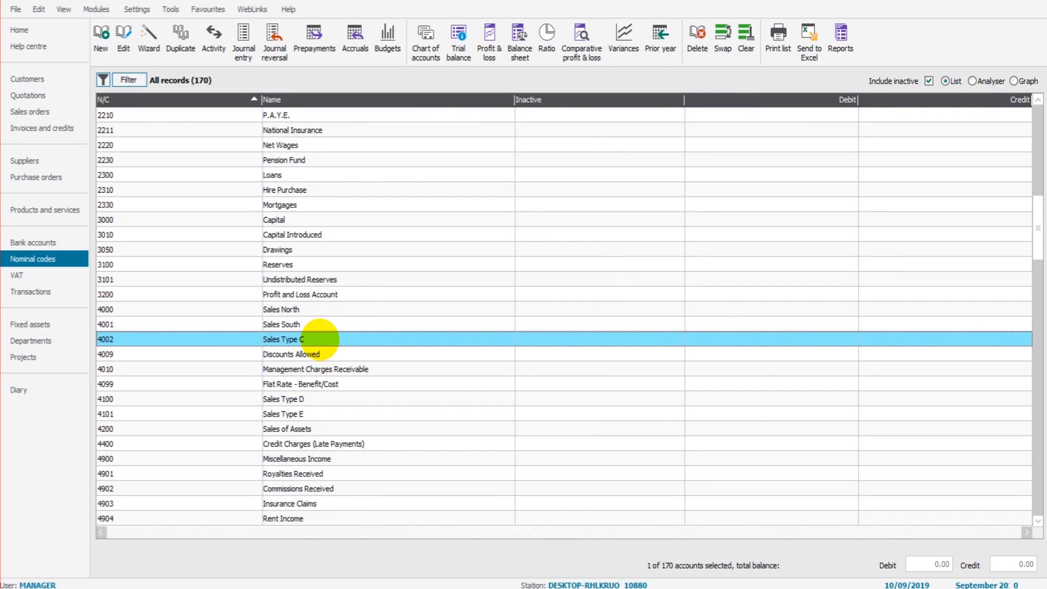
scroll(319, 339, "down", 2)
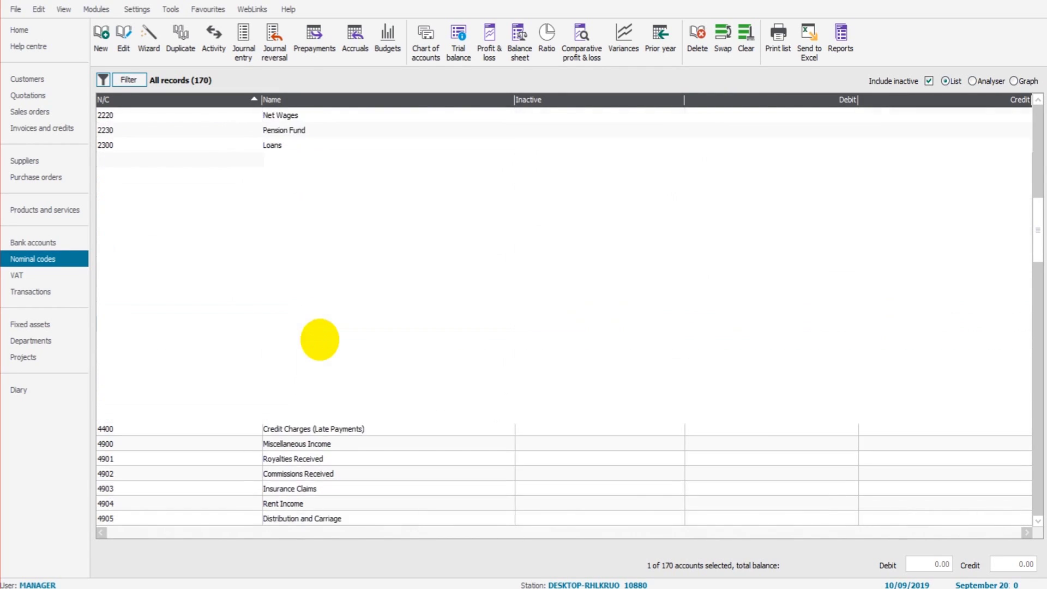
scroll(323, 340, "down", 5)
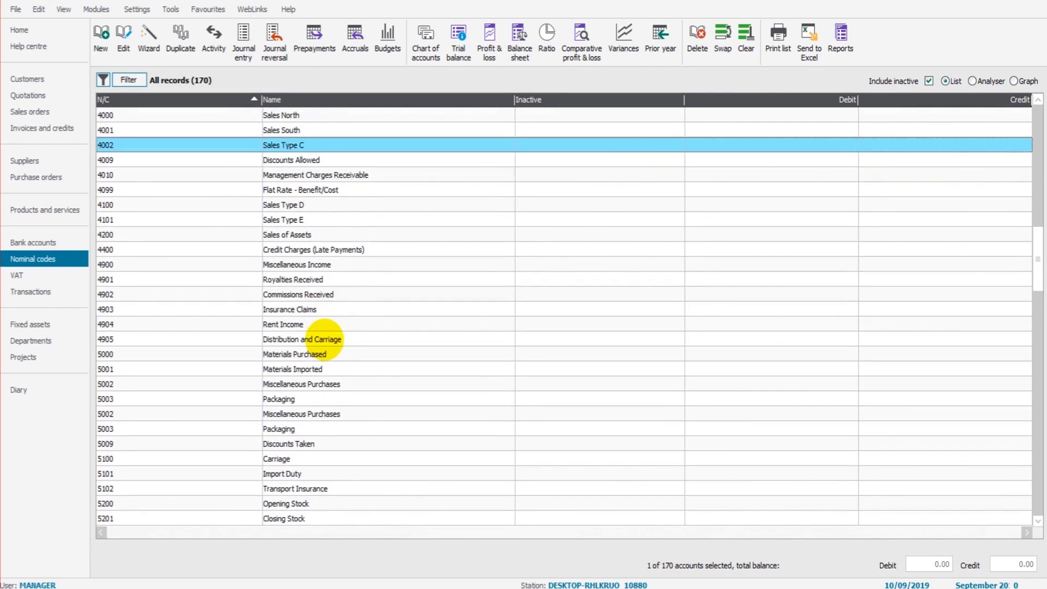
scroll(324, 339, "down", 6)
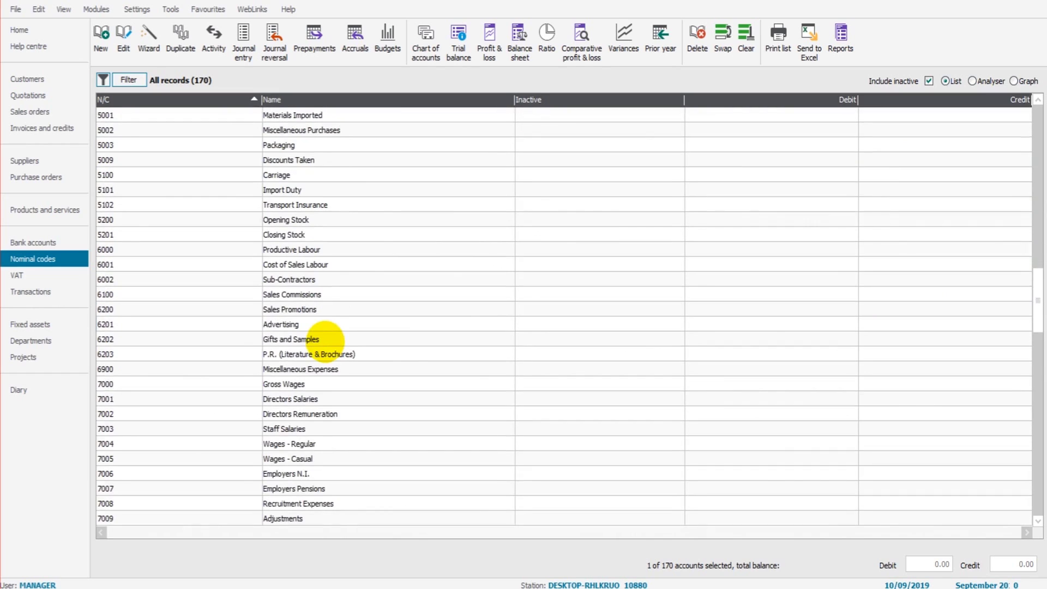
scroll(327, 342, "down", 2)
scroll(330, 342, "up", 3)
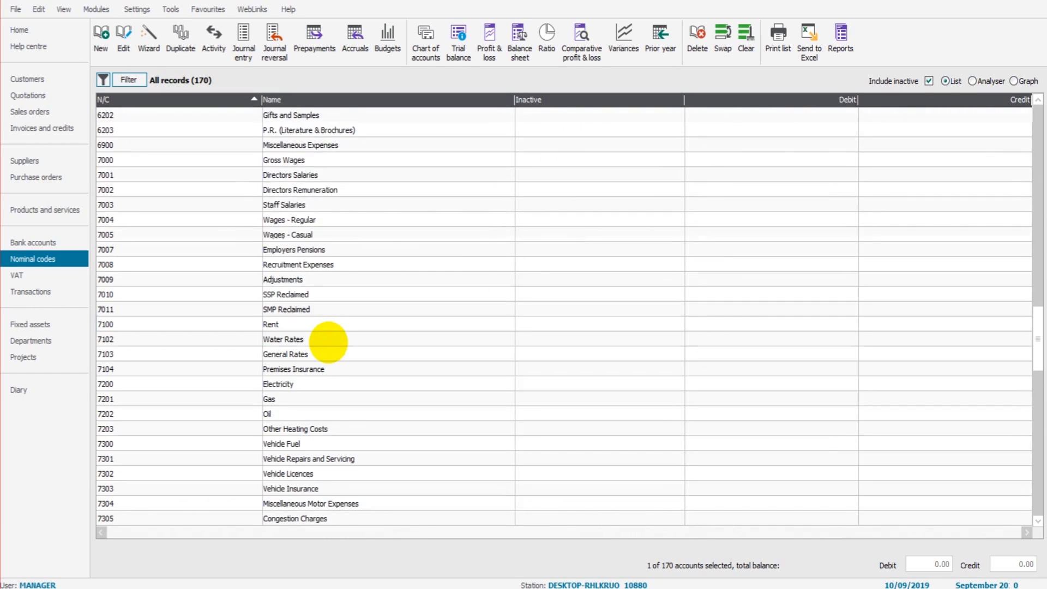
scroll(333, 339, "up", 7)
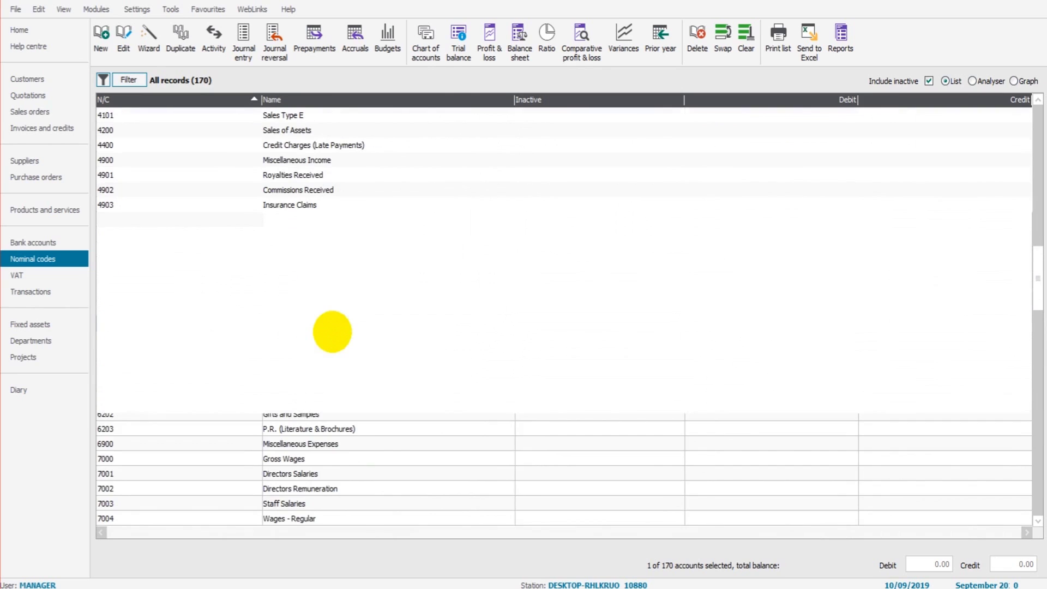
scroll(340, 330, "up", 3)
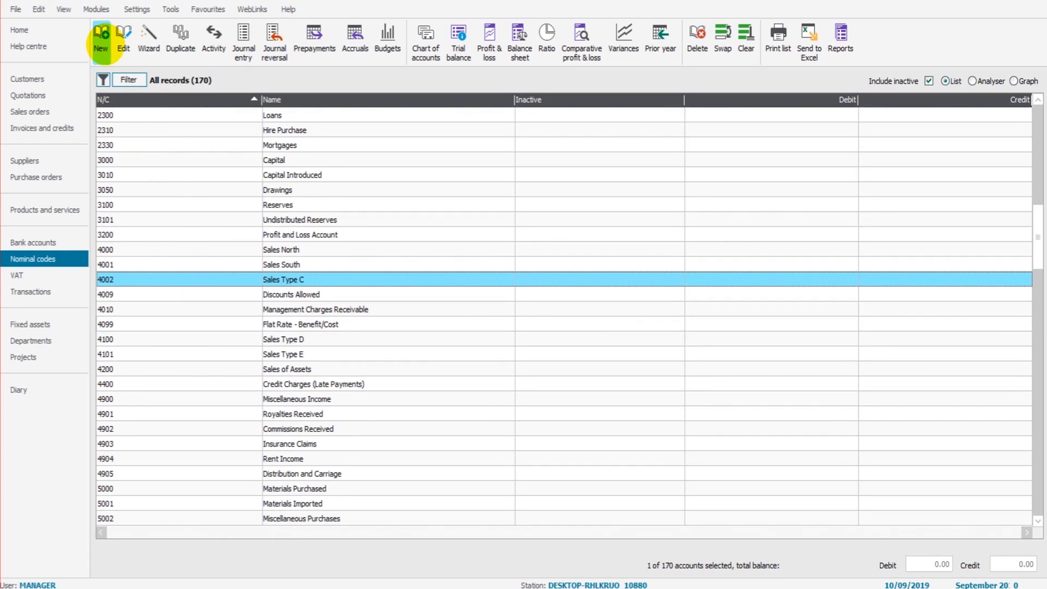
Create and save nominal code 4003 named Sales East, then discard an extra blank record
left_click(101, 39)
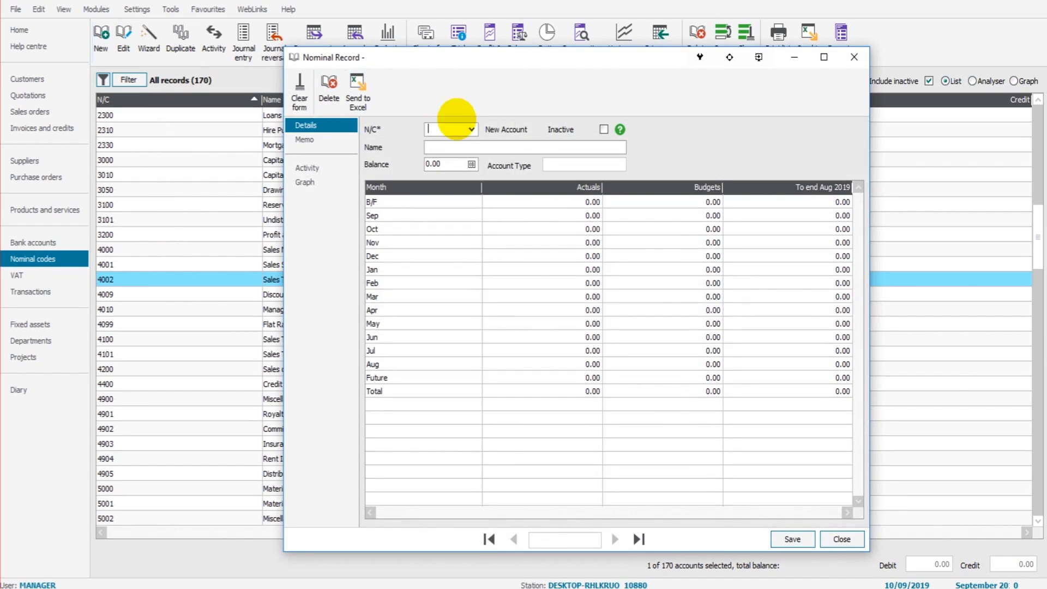
left_click_drag(458, 58, 539, 61)
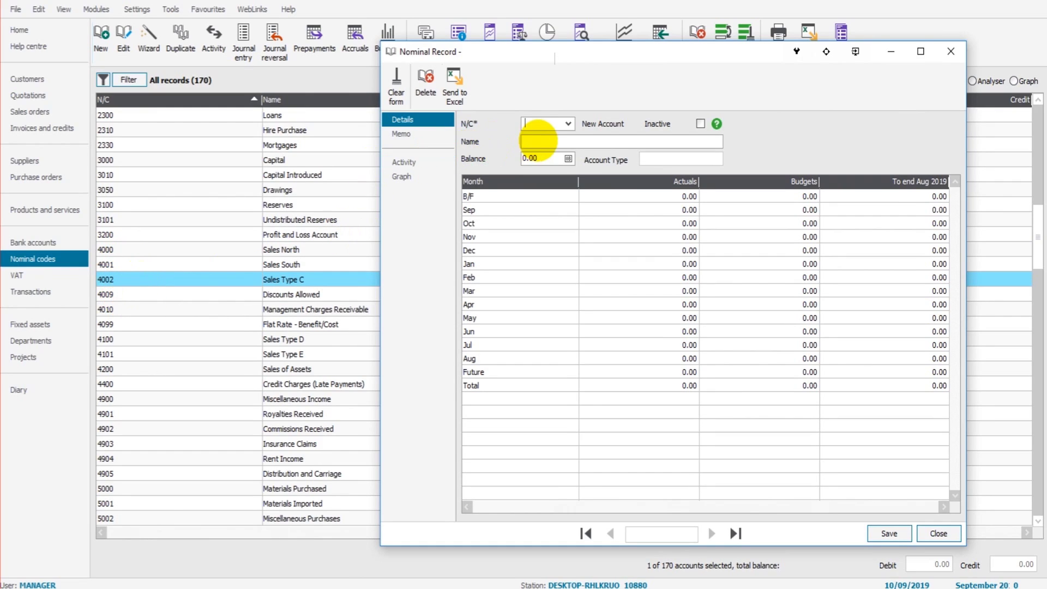
type("400")
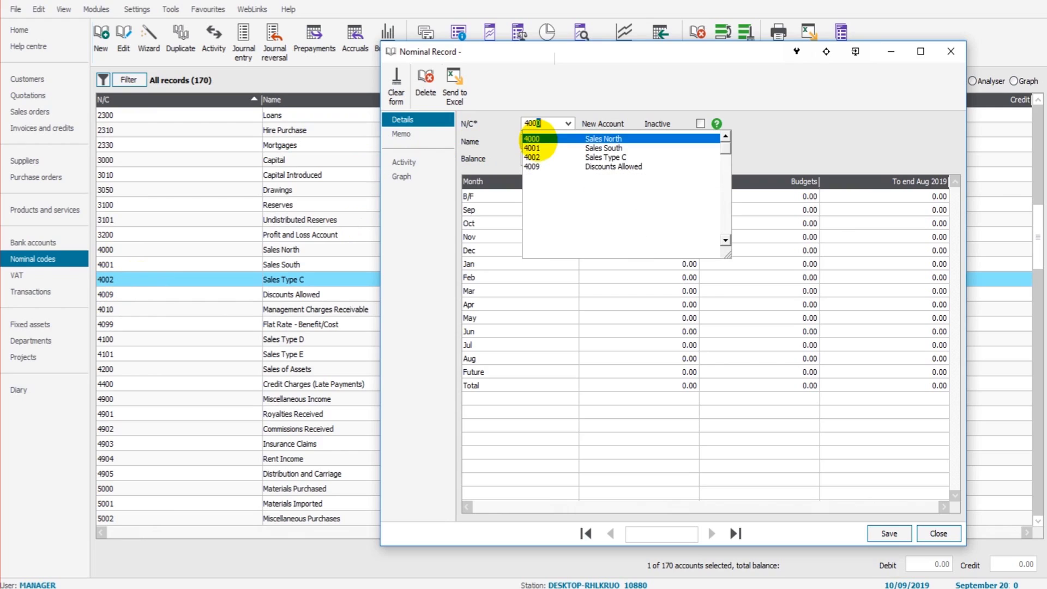
type("3")
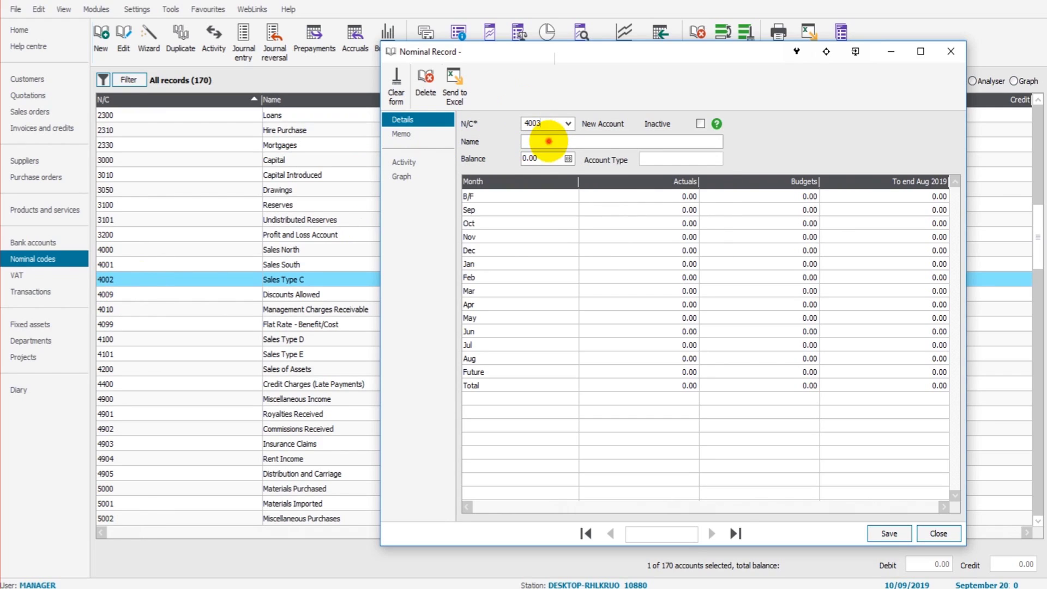
left_click(555, 142)
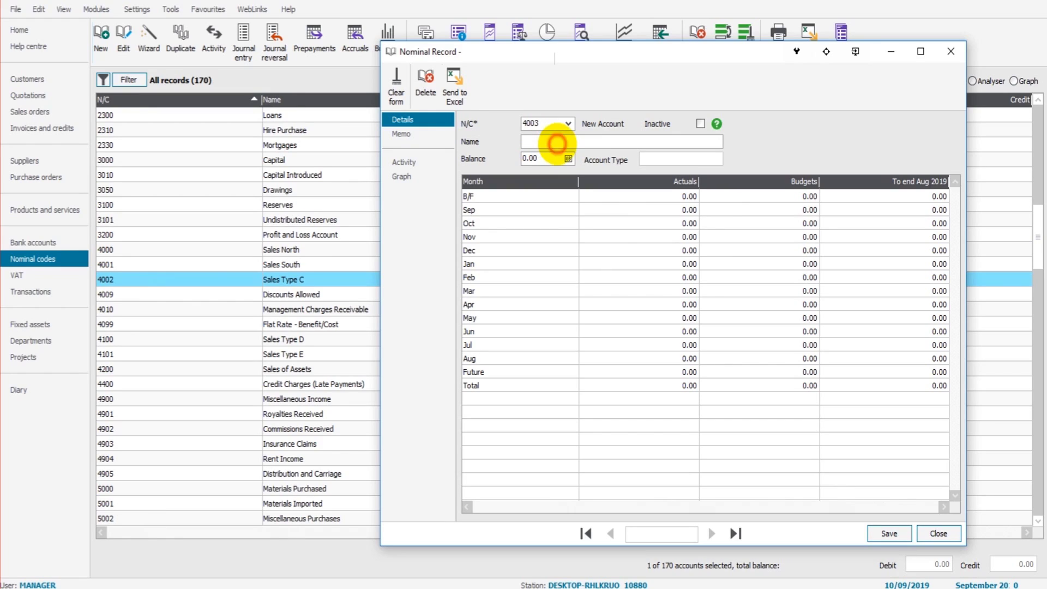
type("Sales East")
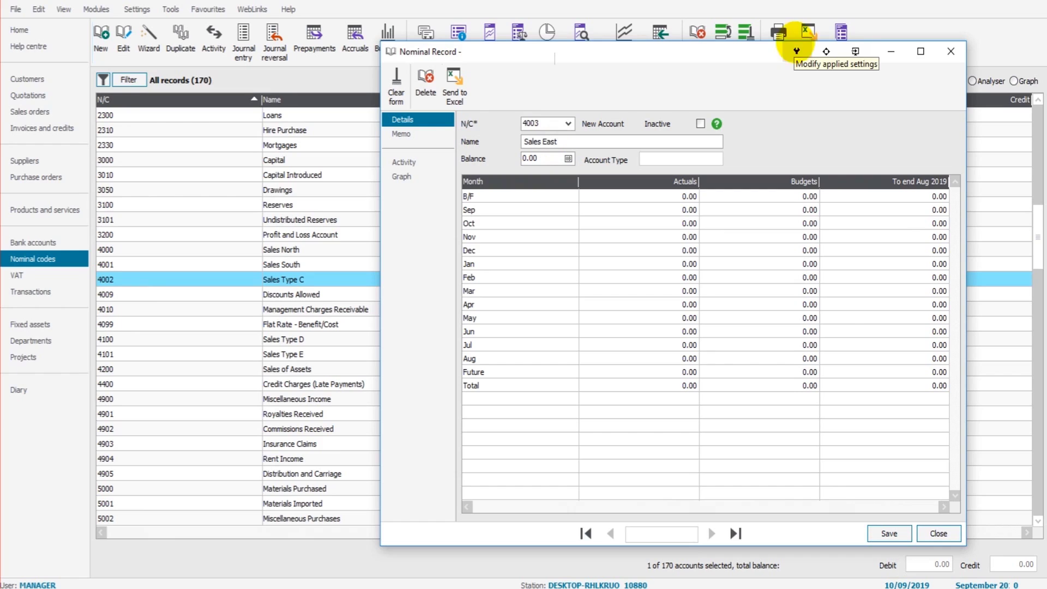
left_click(886, 526)
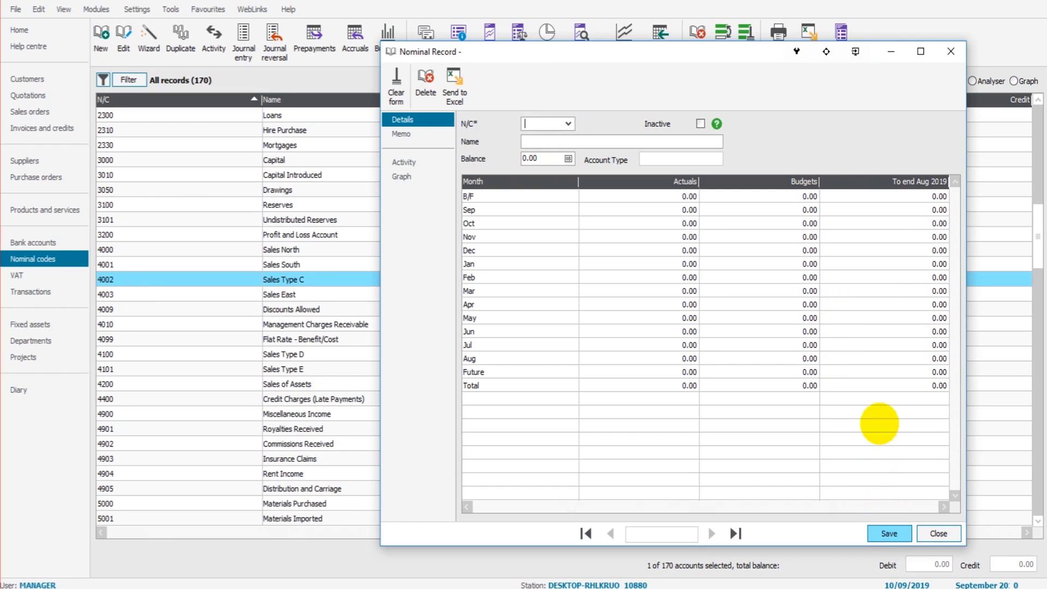
left_click(951, 51)
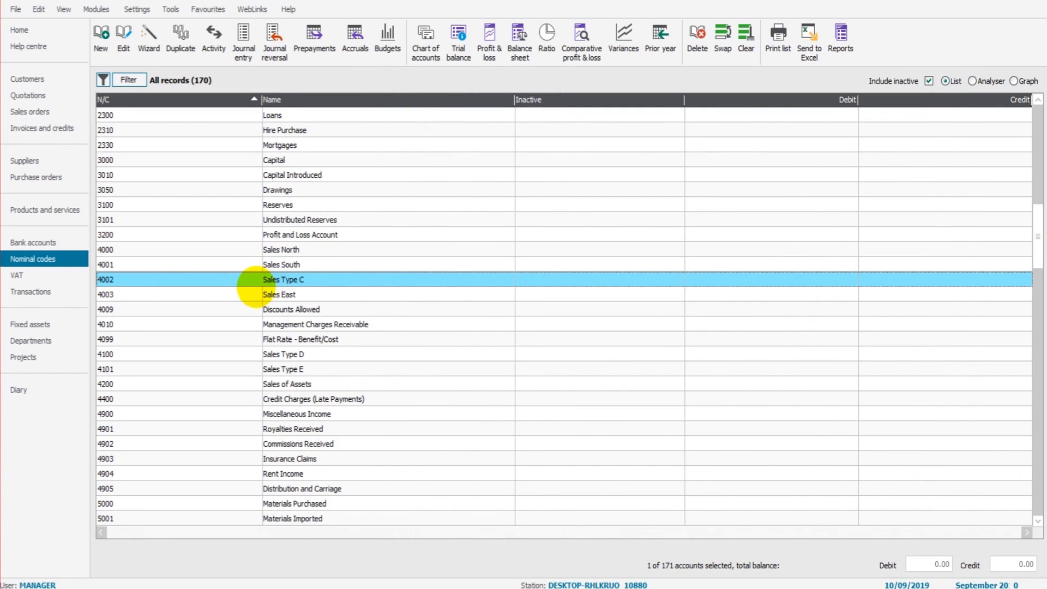
left_click(271, 293)
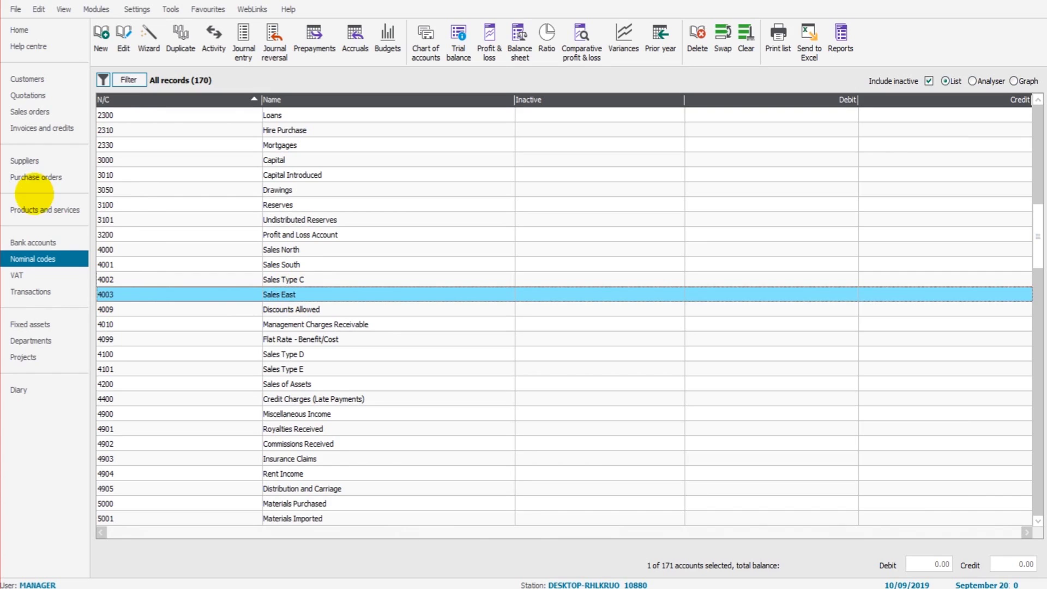
left_click(105, 47)
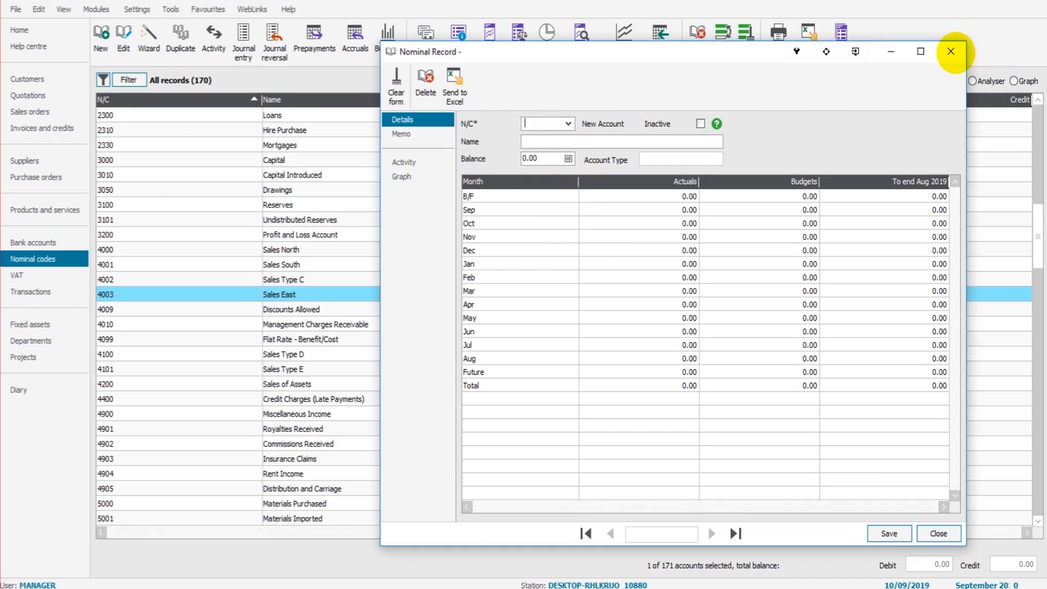
left_click(950, 51)
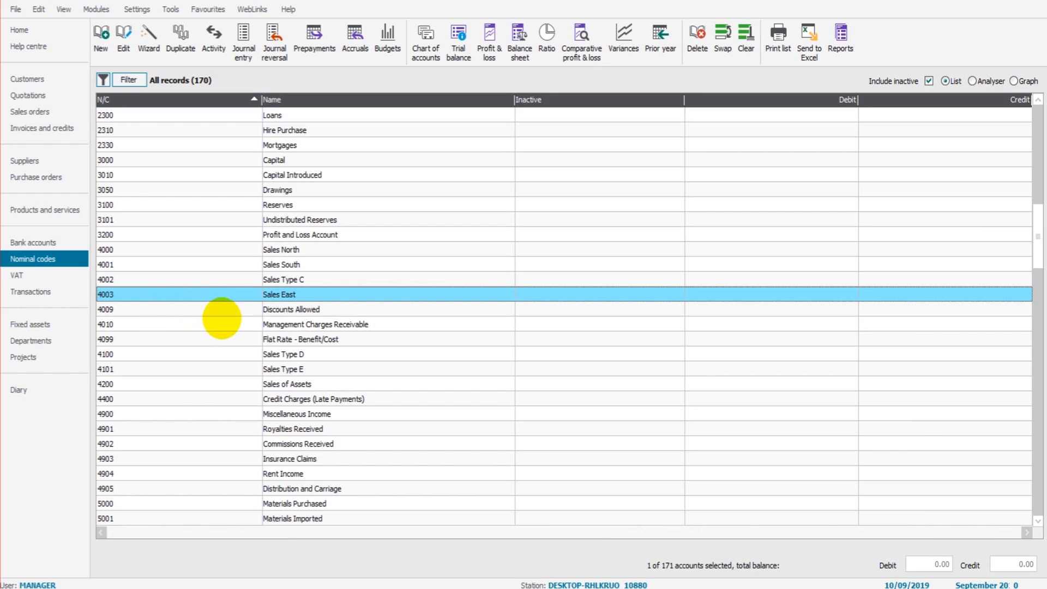
Show the Activity page of the 4000 Sales North record, with no transactions and a 0.00 balance
scroll(272, 229, "up", 2)
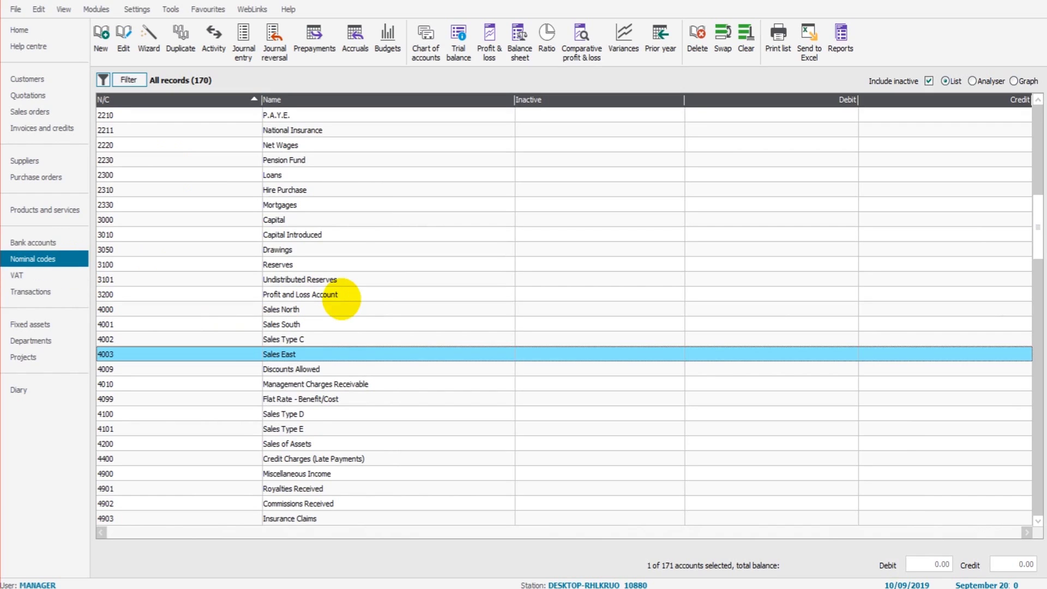
scroll(327, 302, "down", 1)
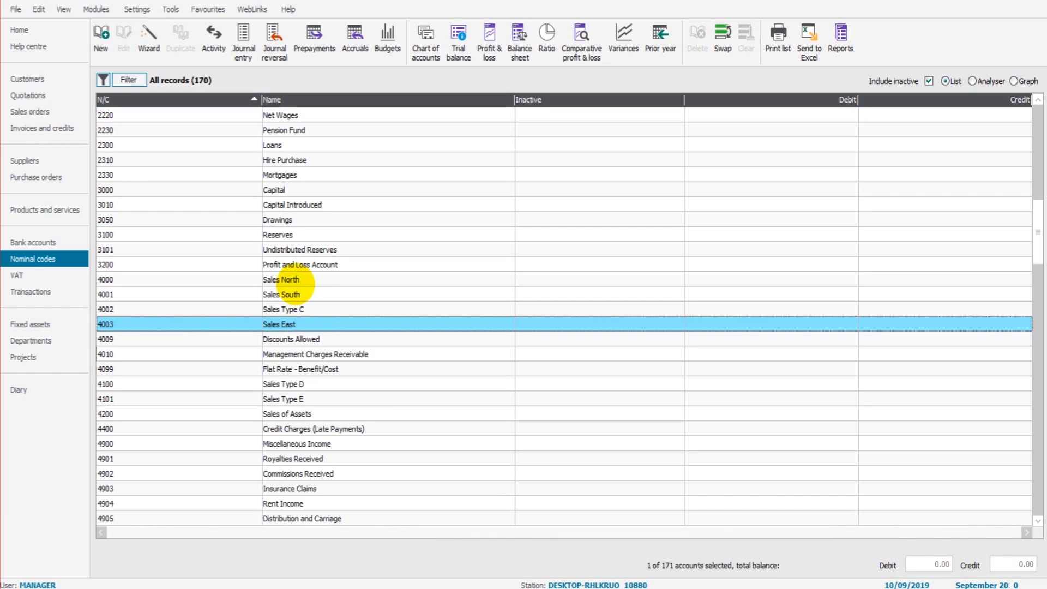
double_click(295, 281)
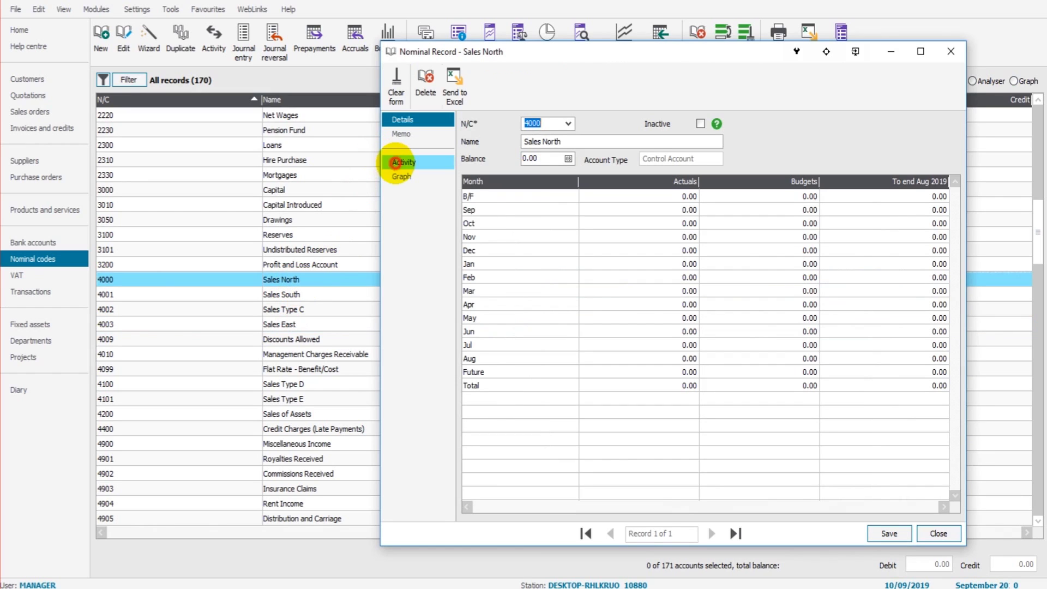
left_click(403, 162)
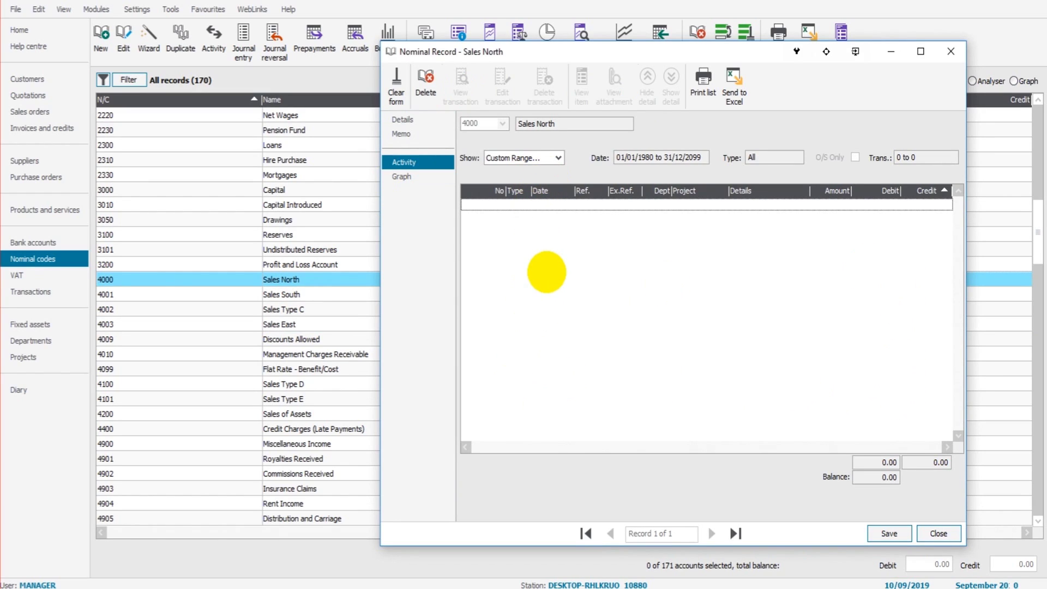
left_click(951, 51)
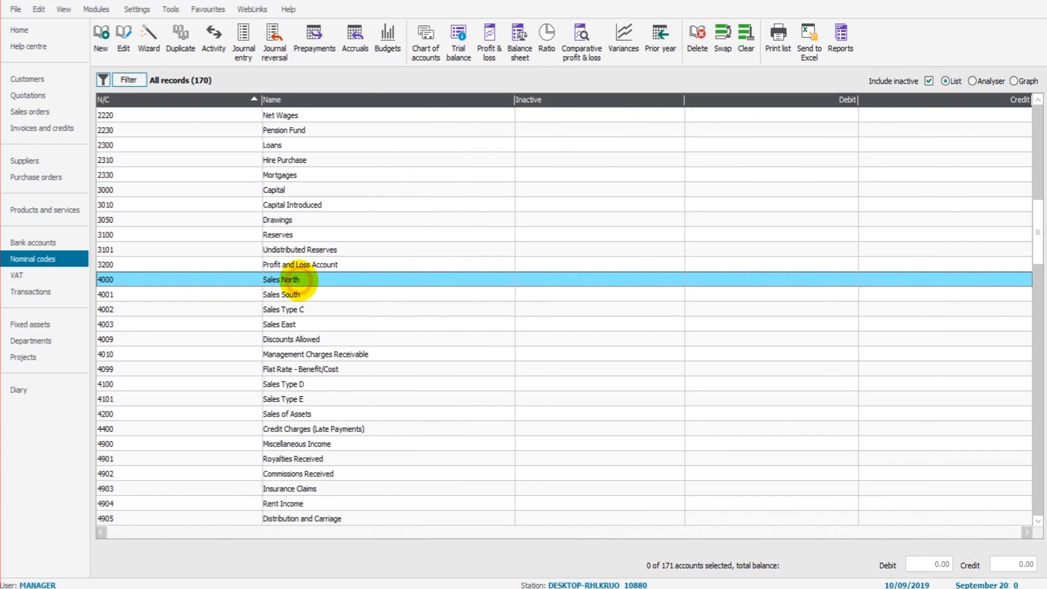
double_click(299, 280)
left_click(396, 163)
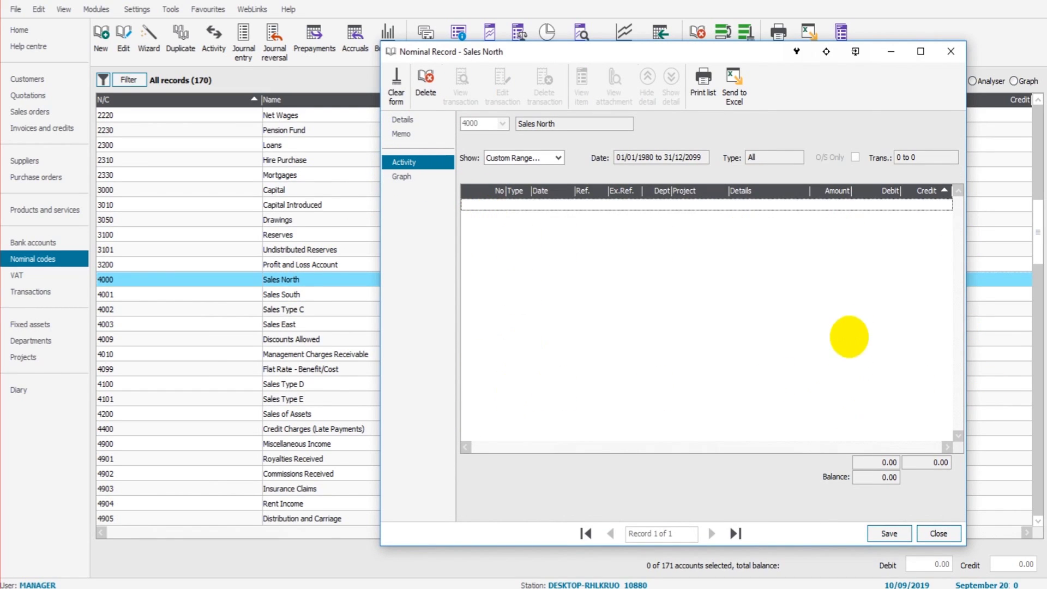
Close the Nominal Record - Sales North window to return to the 171-account list
left_click(950, 51)
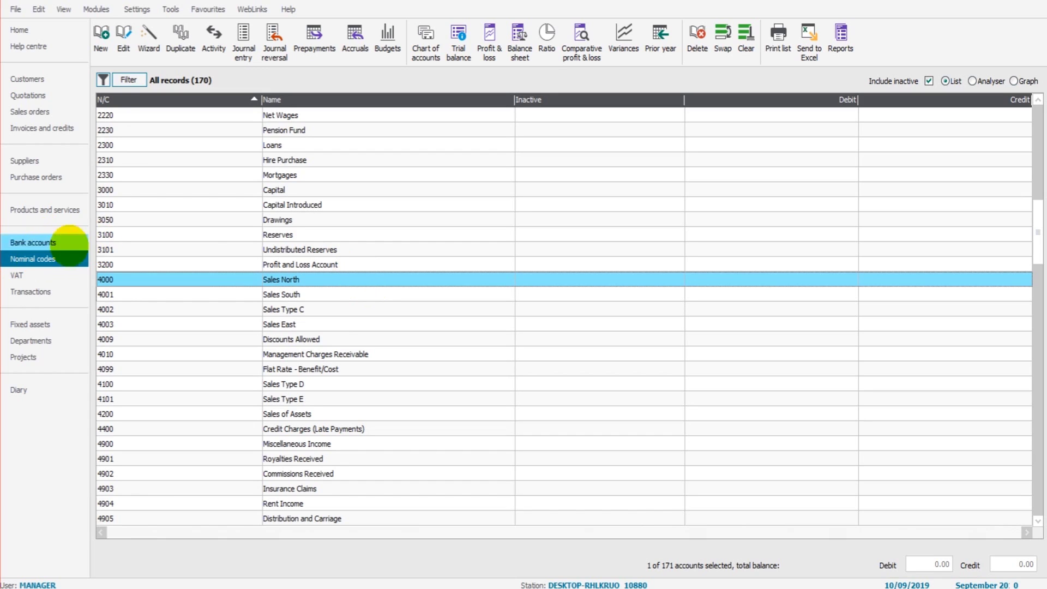
scroll(338, 274, "up", 4)
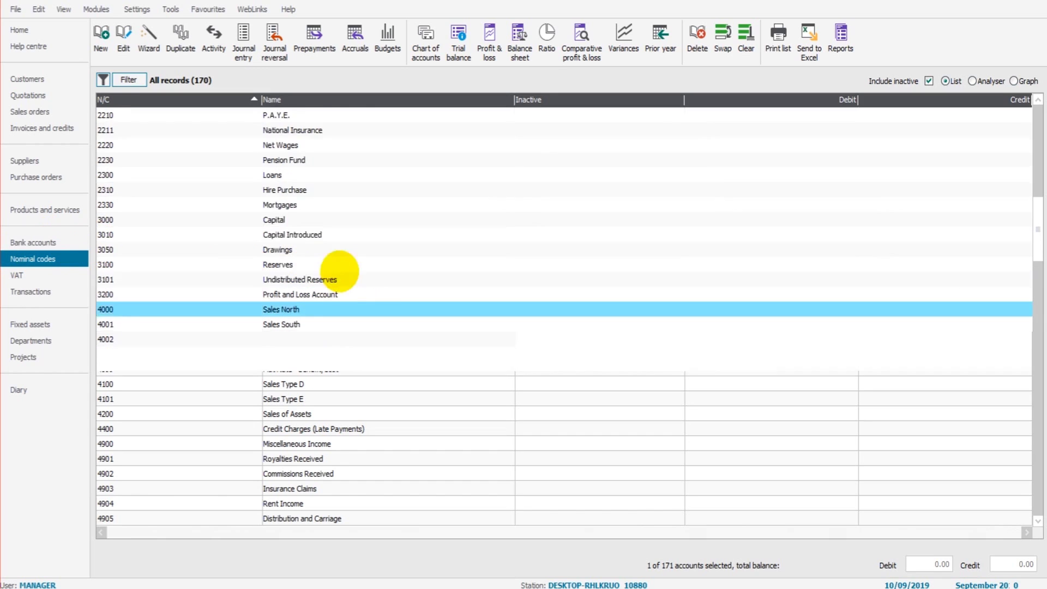
scroll(383, 301, "up", 9)
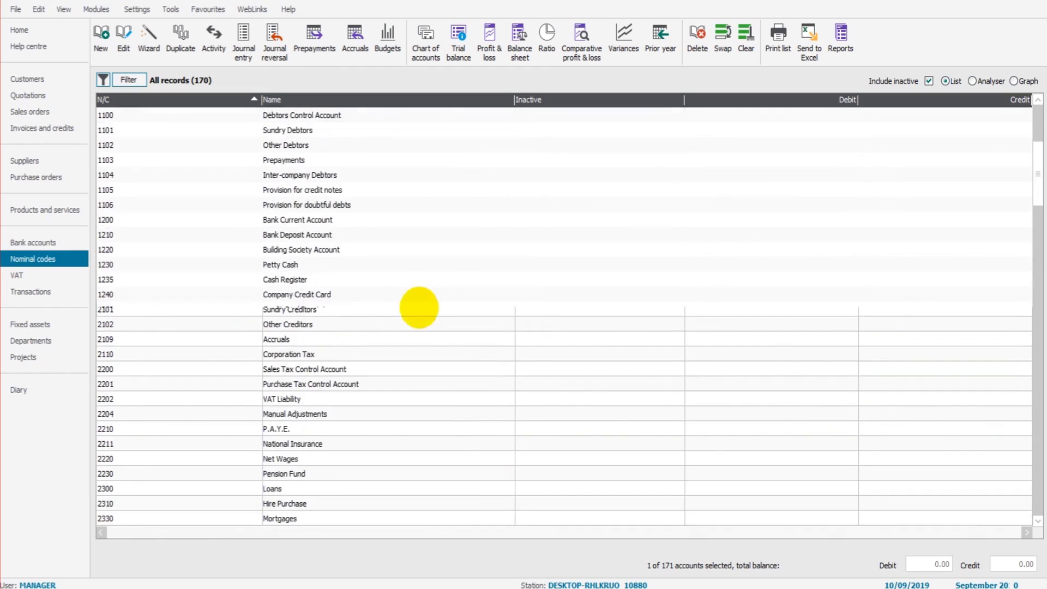